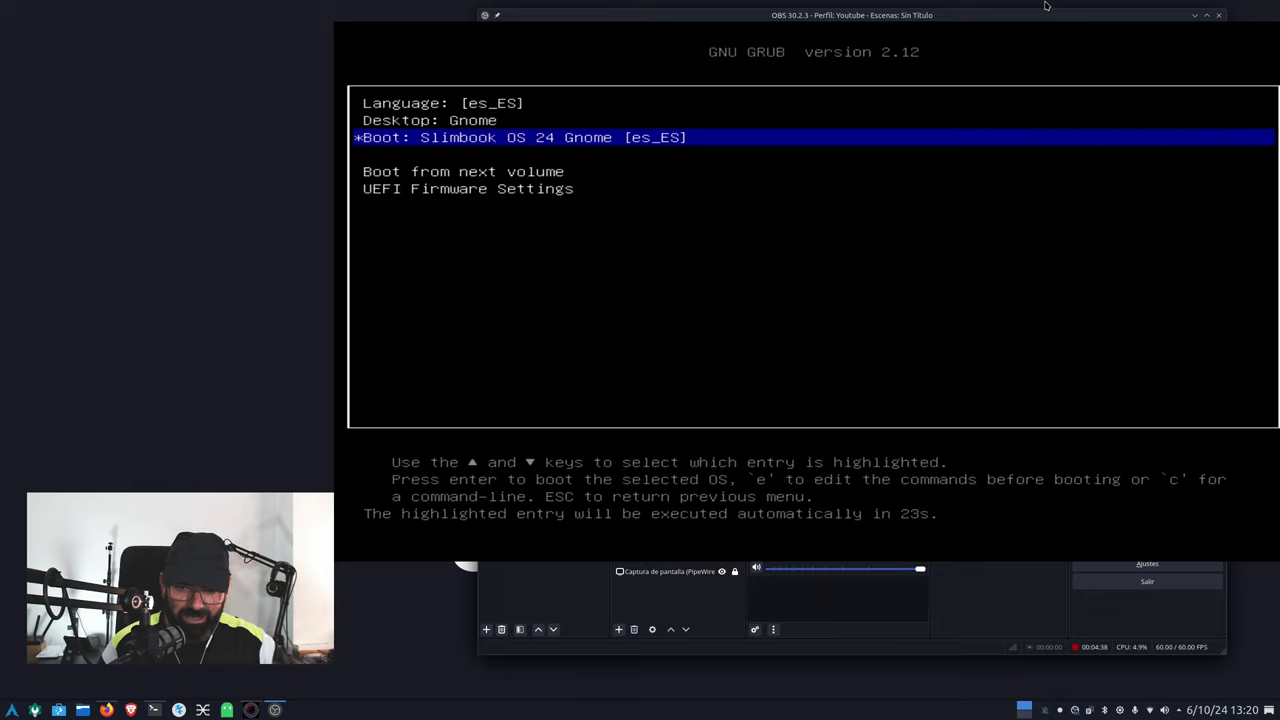
- Boot the Slimbook OS 24 Gnome live session in Spanish and bring the Slimbook OS installer window into view
{"action": "key", "text": "Return"}
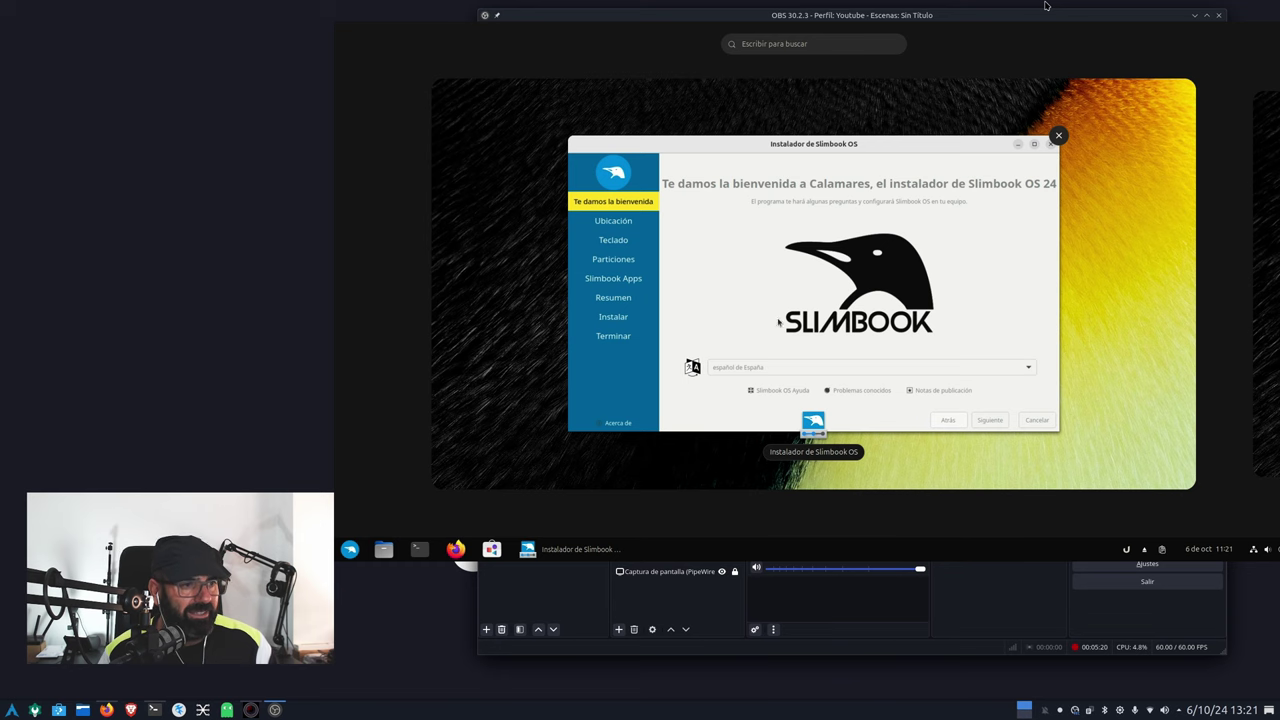
{"action": "left_click", "coordinate": [773, 276]}
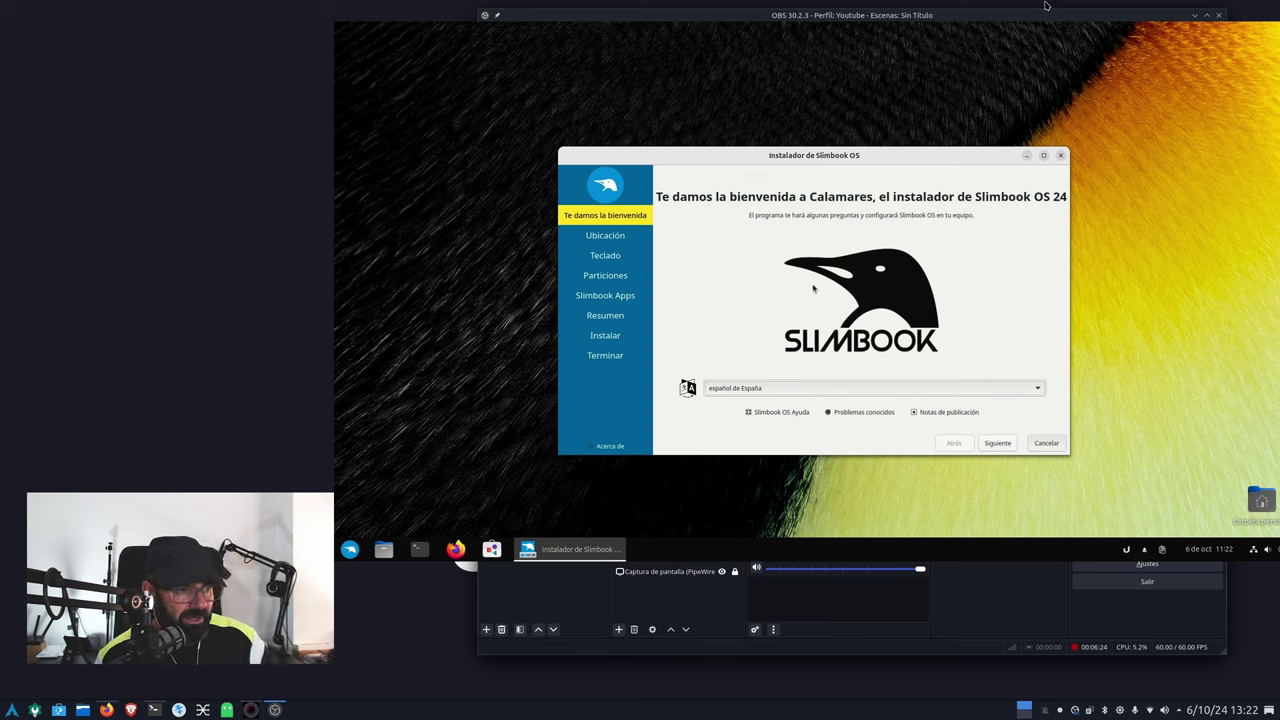
- Accept Spanish of Spain as the language, the Europe/Madrid time zone and the default Spanish keyboard layout in the installer
{"action": "left_click", "coordinate": [1004, 446]}
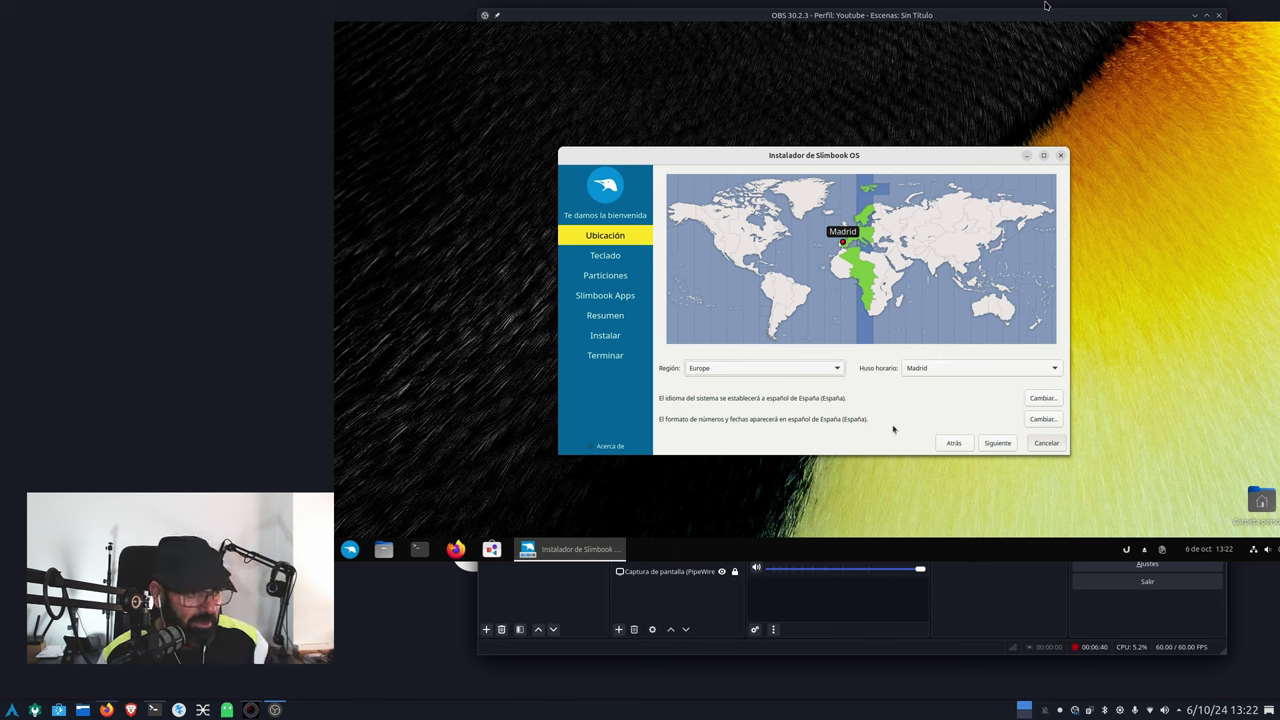
{"action": "left_click", "coordinate": [997, 442]}
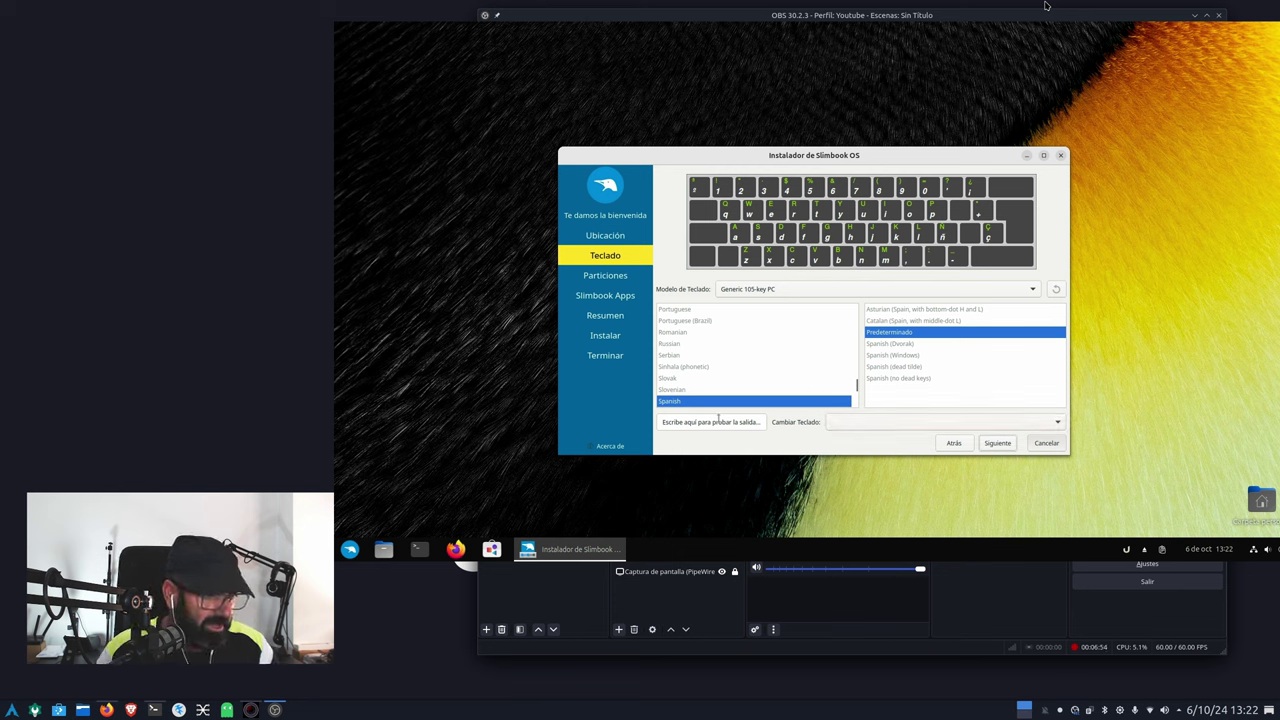
{"action": "left_click", "coordinate": [997, 443]}
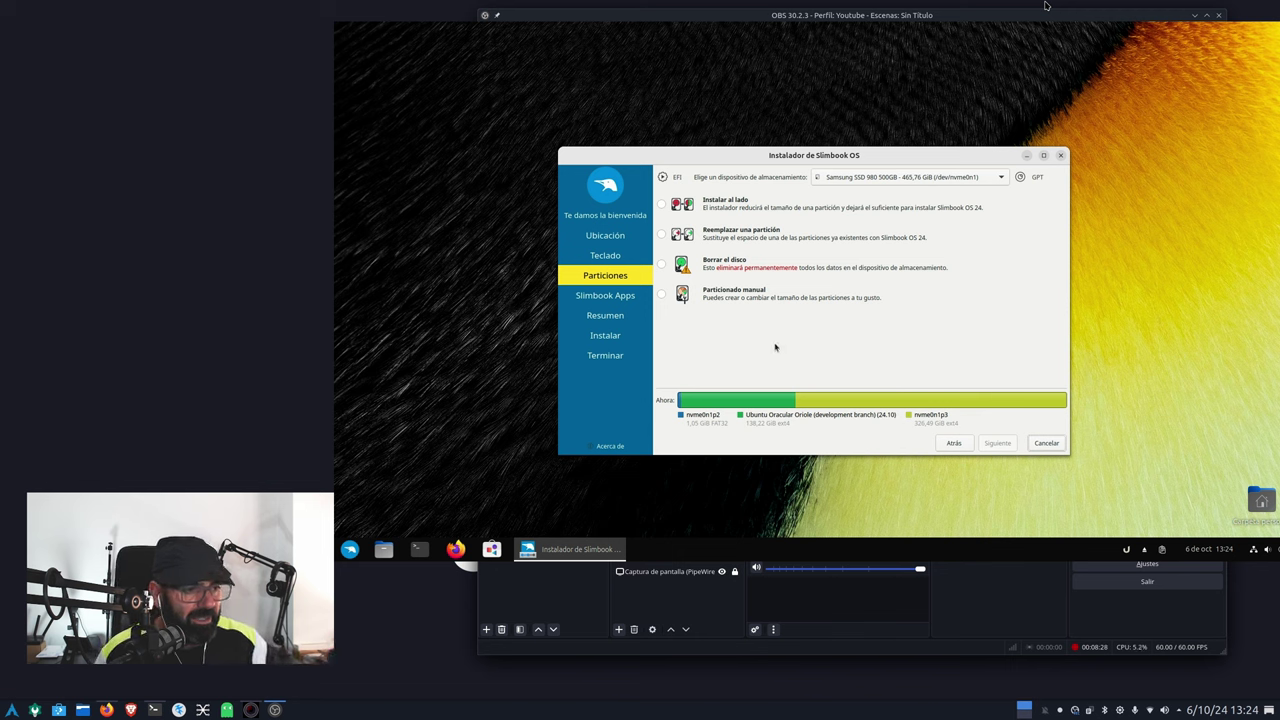
- Choose manual partitioning and set partition nvme0n1p2 to be formatted as fat32 with mount point /boot/efi
{"action": "left_click", "coordinate": [661, 296]}
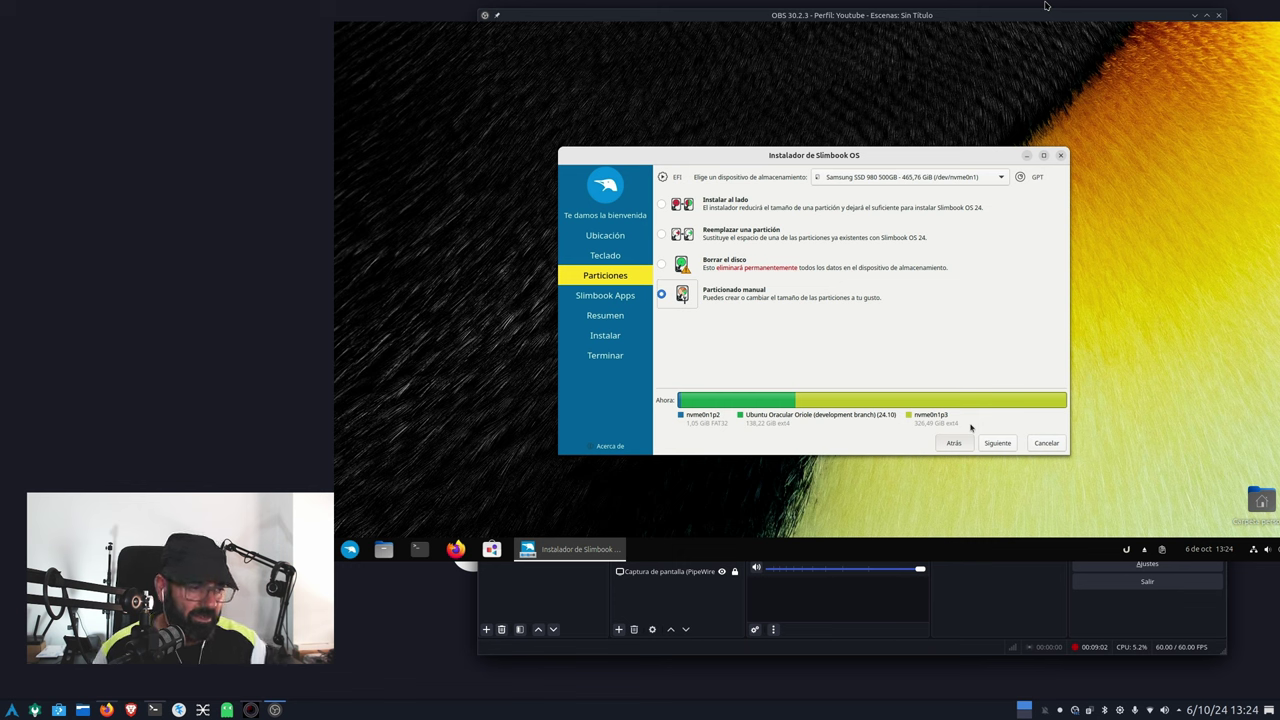
{"action": "left_click", "coordinate": [995, 442]}
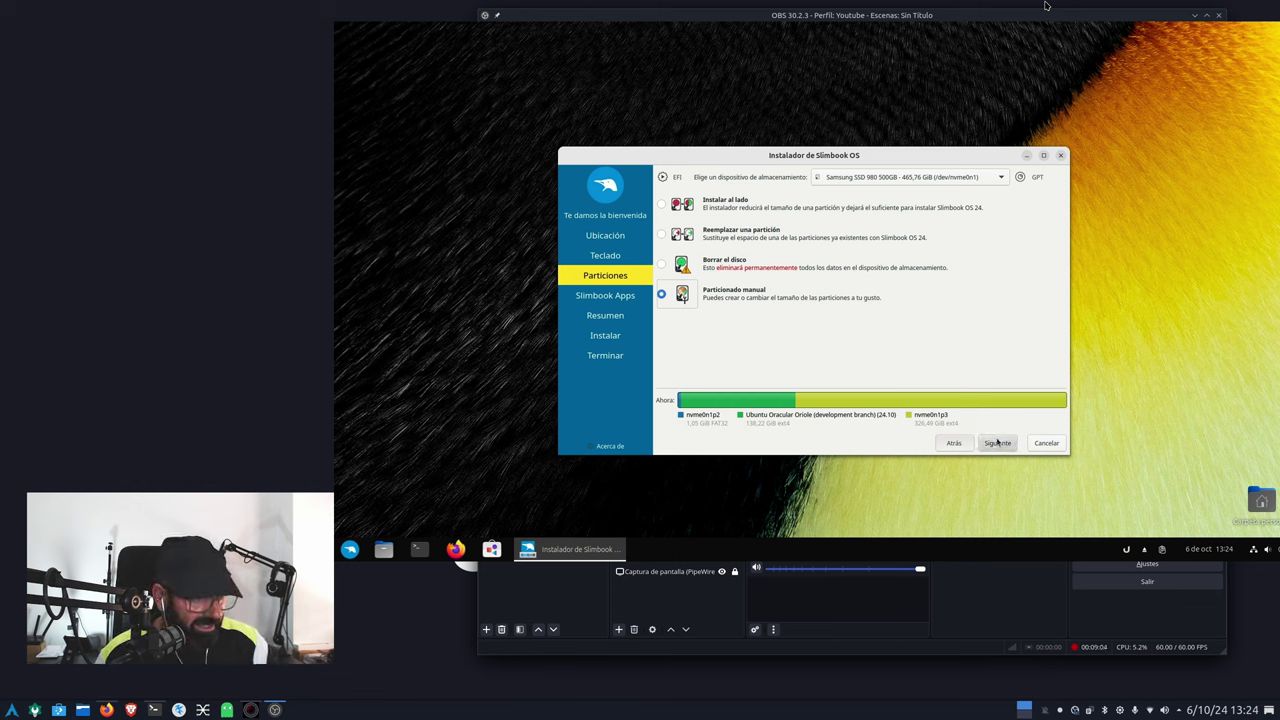
{"action": "left_click", "coordinate": [721, 254]}
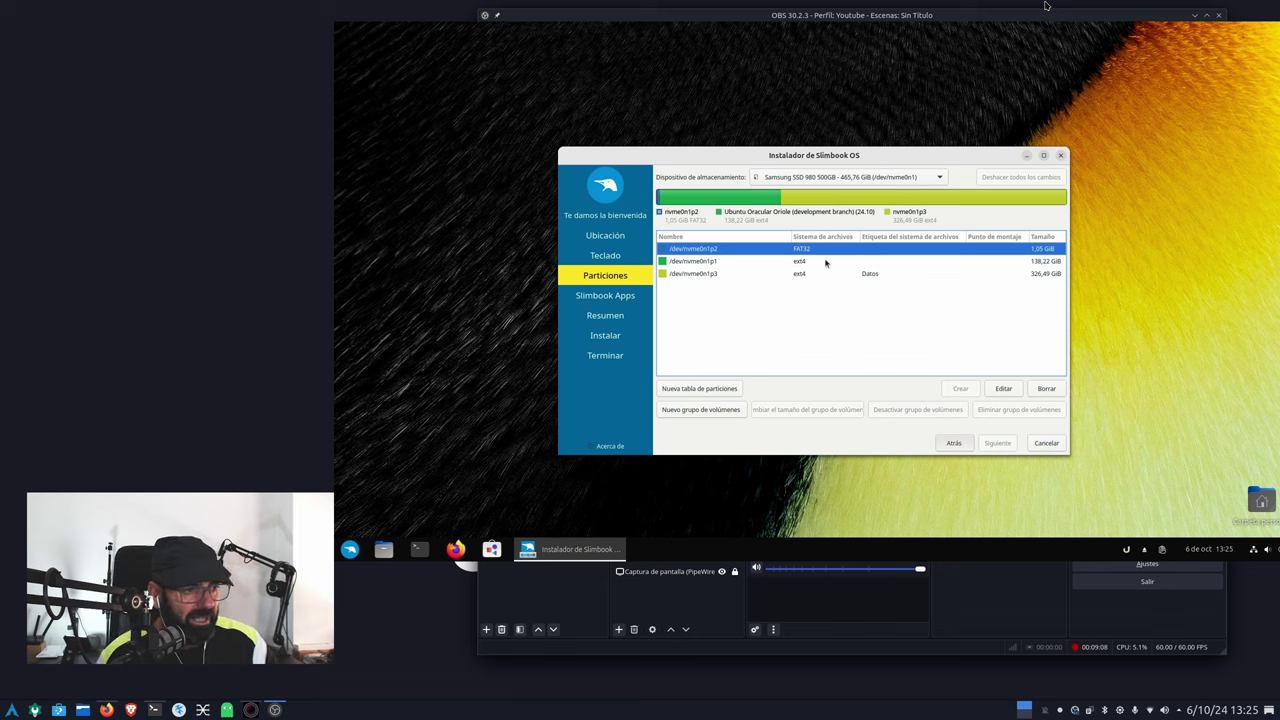
{"action": "left_click", "coordinate": [1001, 390]}
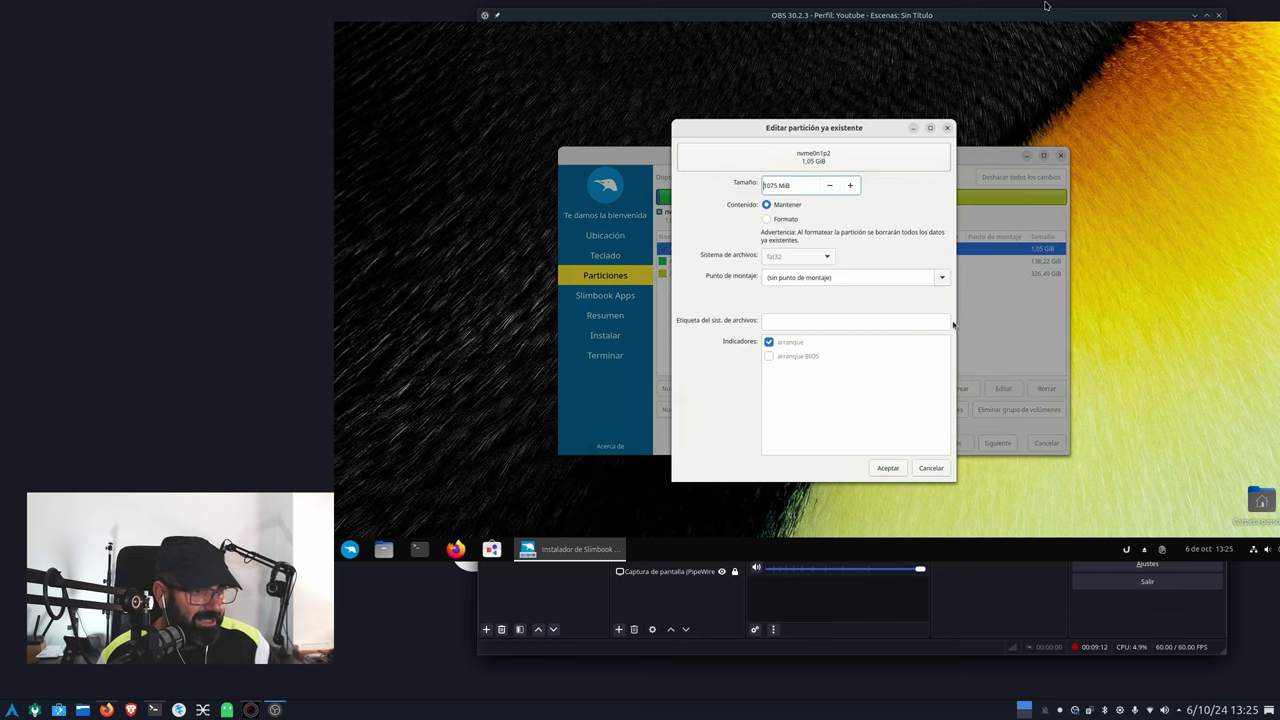
{"action": "left_click", "coordinate": [784, 220]}
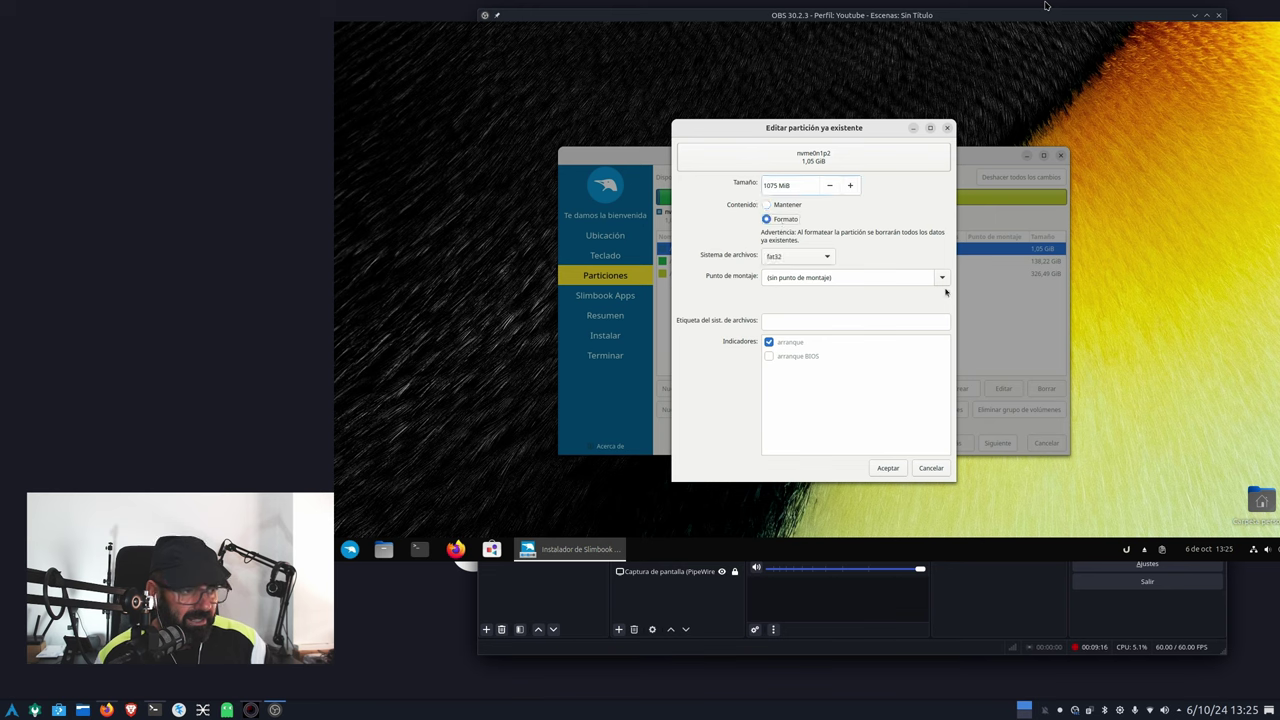
{"action": "left_click", "coordinate": [912, 276]}
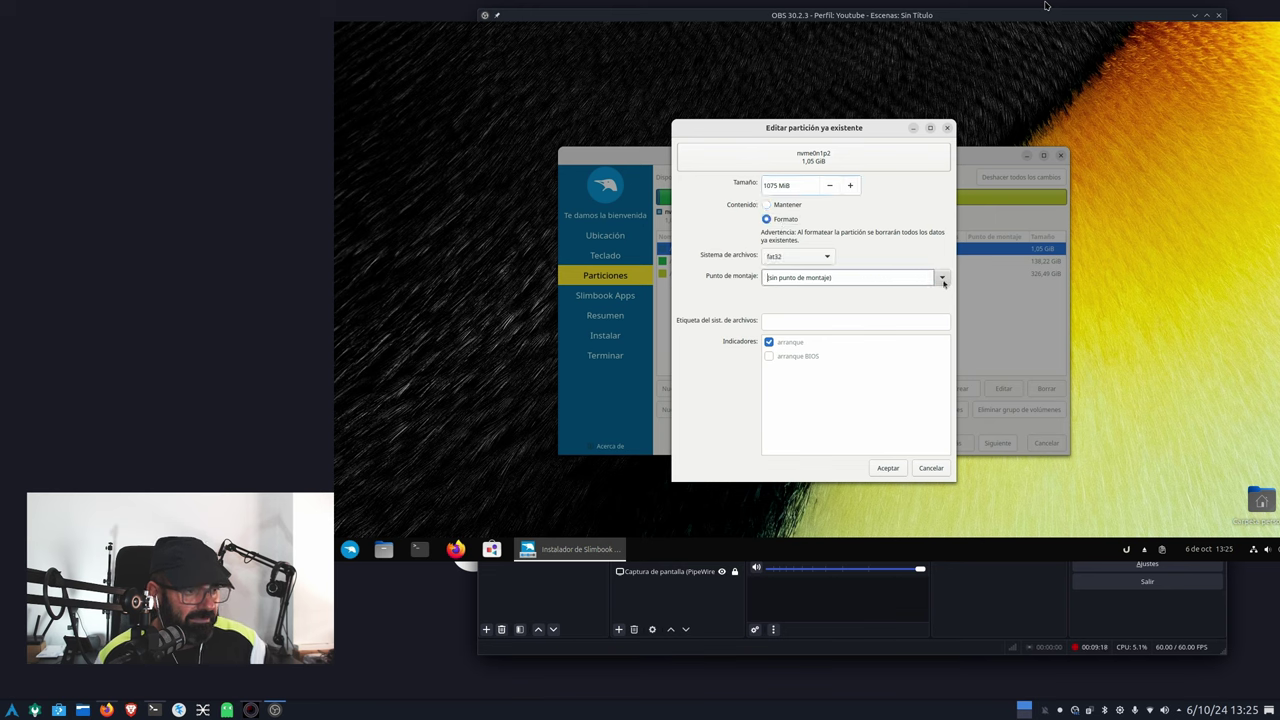
{"action": "left_click", "coordinate": [942, 278]}
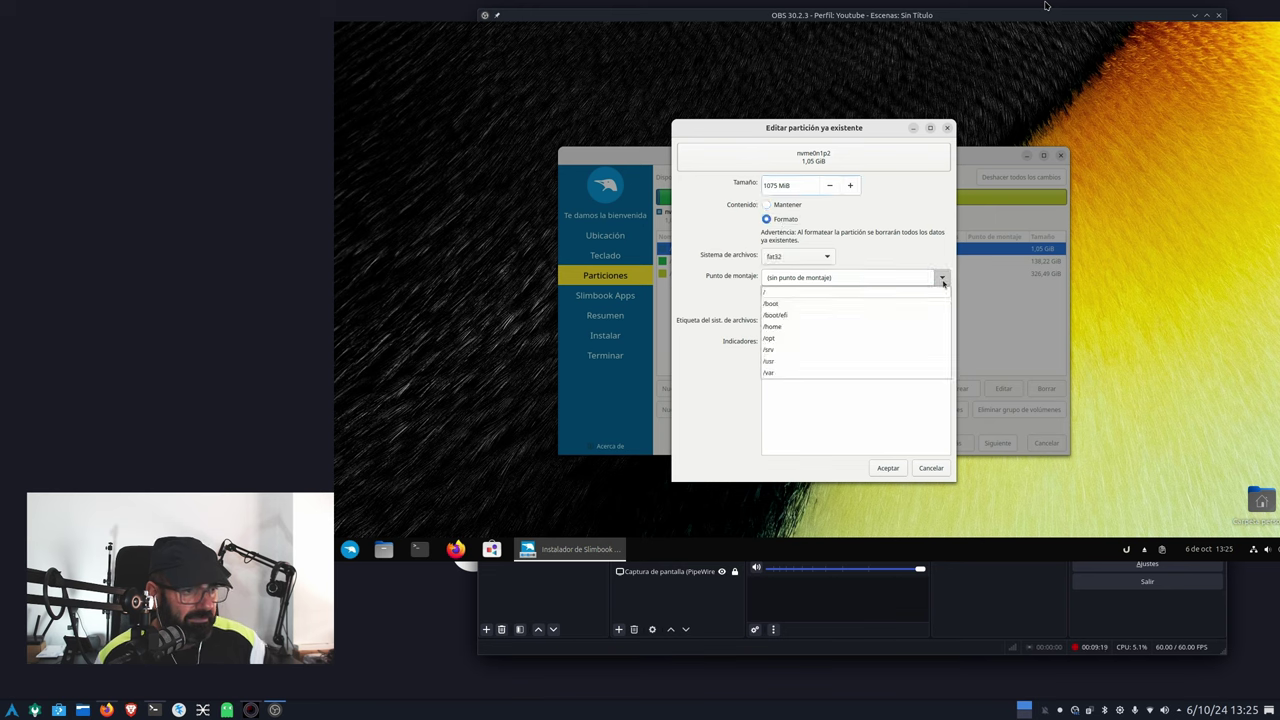
{"action": "left_click", "coordinate": [854, 314]}
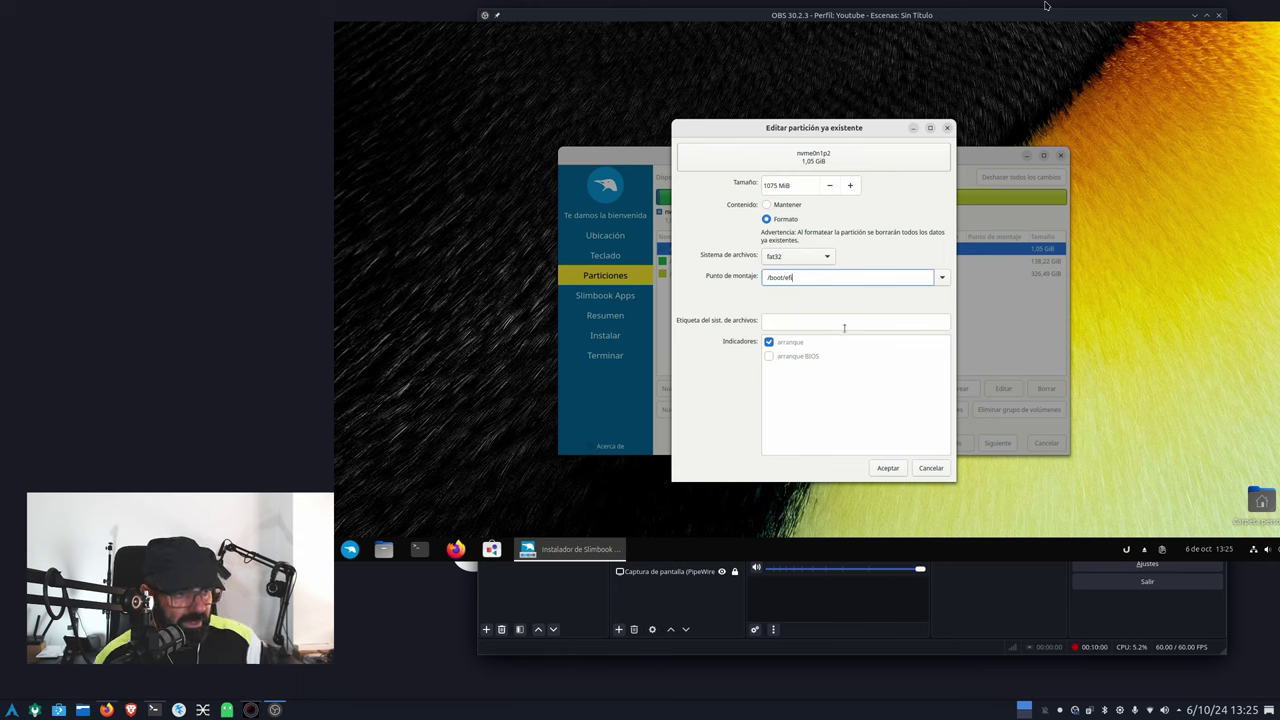
{"action": "left_click", "coordinate": [886, 468]}
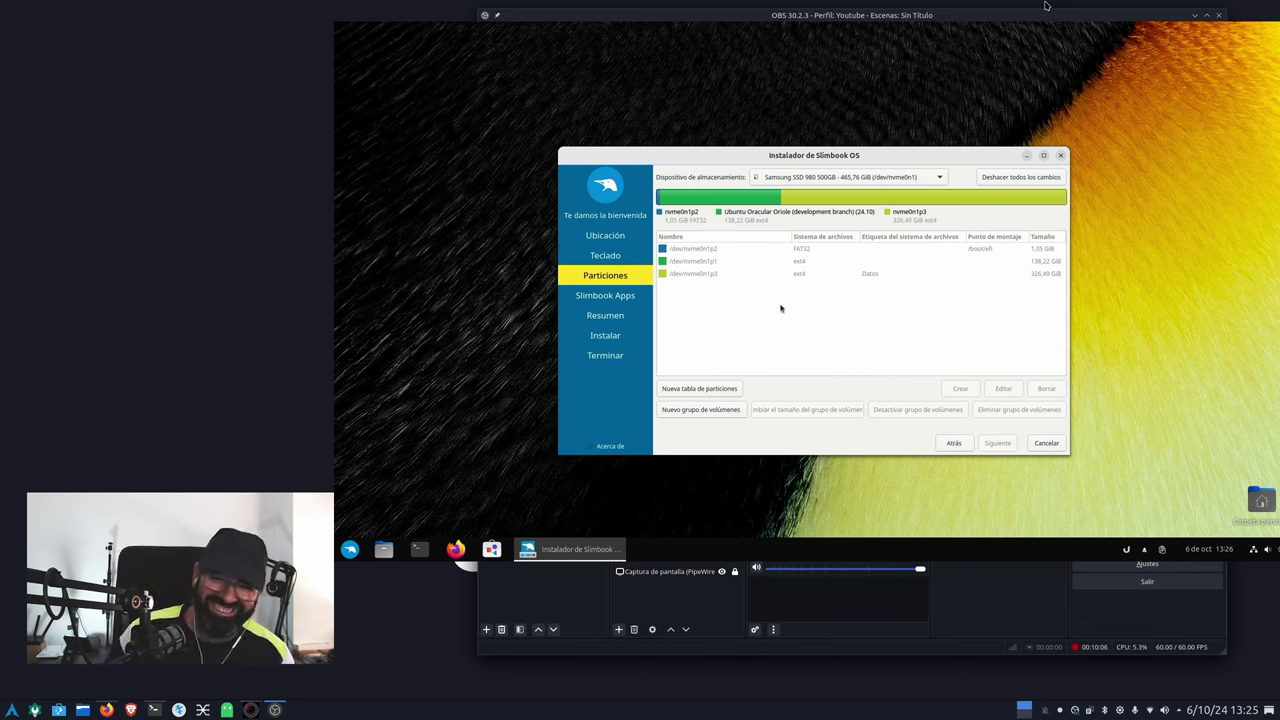
- Set partition nvme0n1p1 to be formatted as ext4 with the root mount point /
{"action": "left_click", "coordinate": [796, 263]}
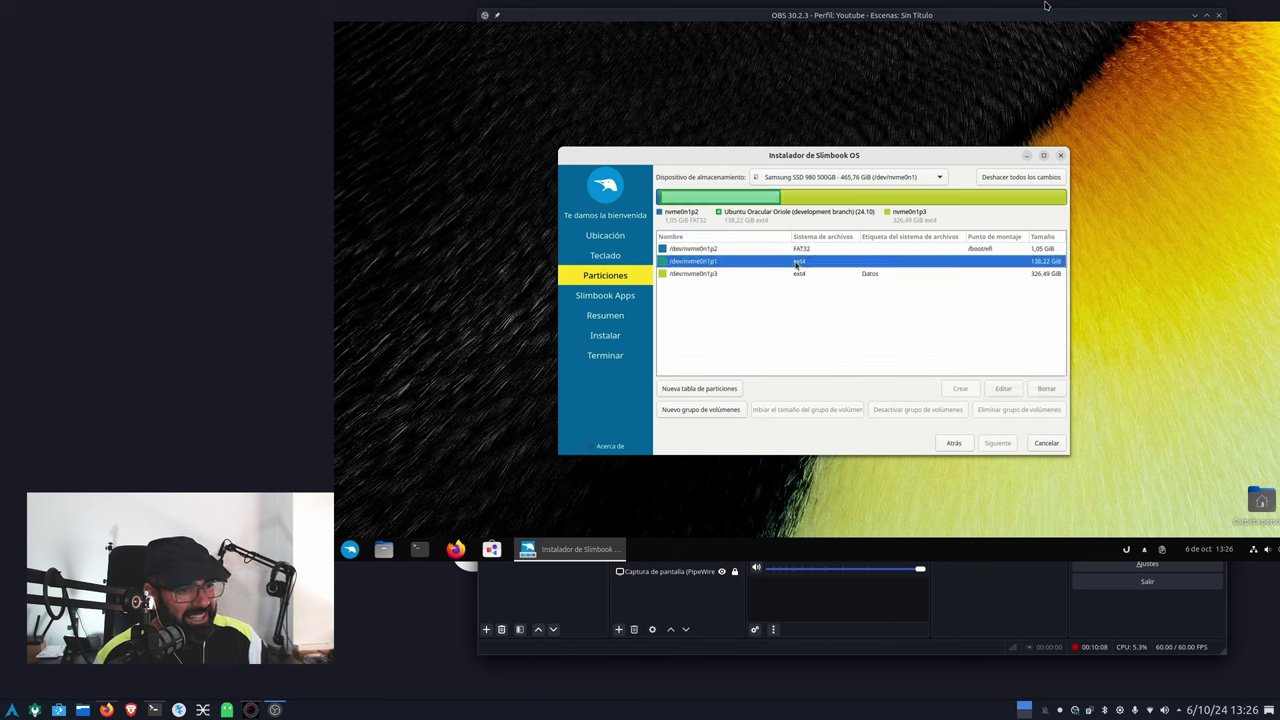
{"action": "left_click", "coordinate": [1004, 389]}
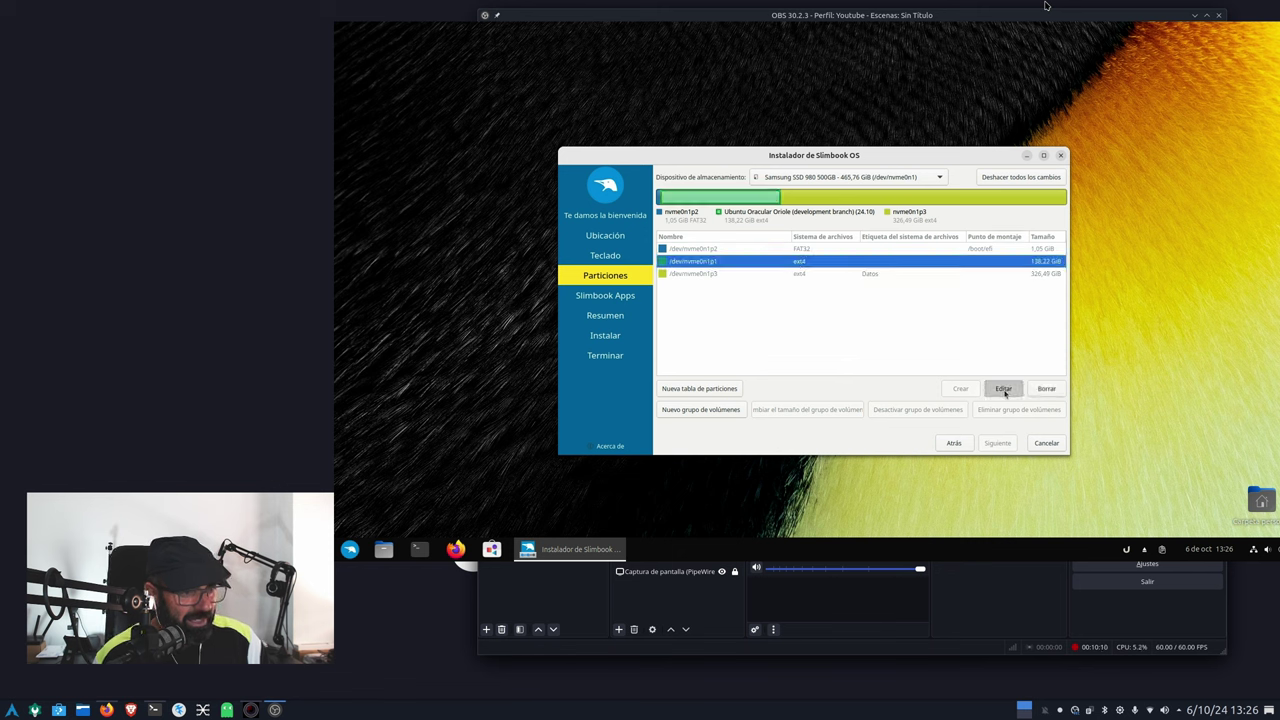
{"action": "left_click", "coordinate": [798, 222]}
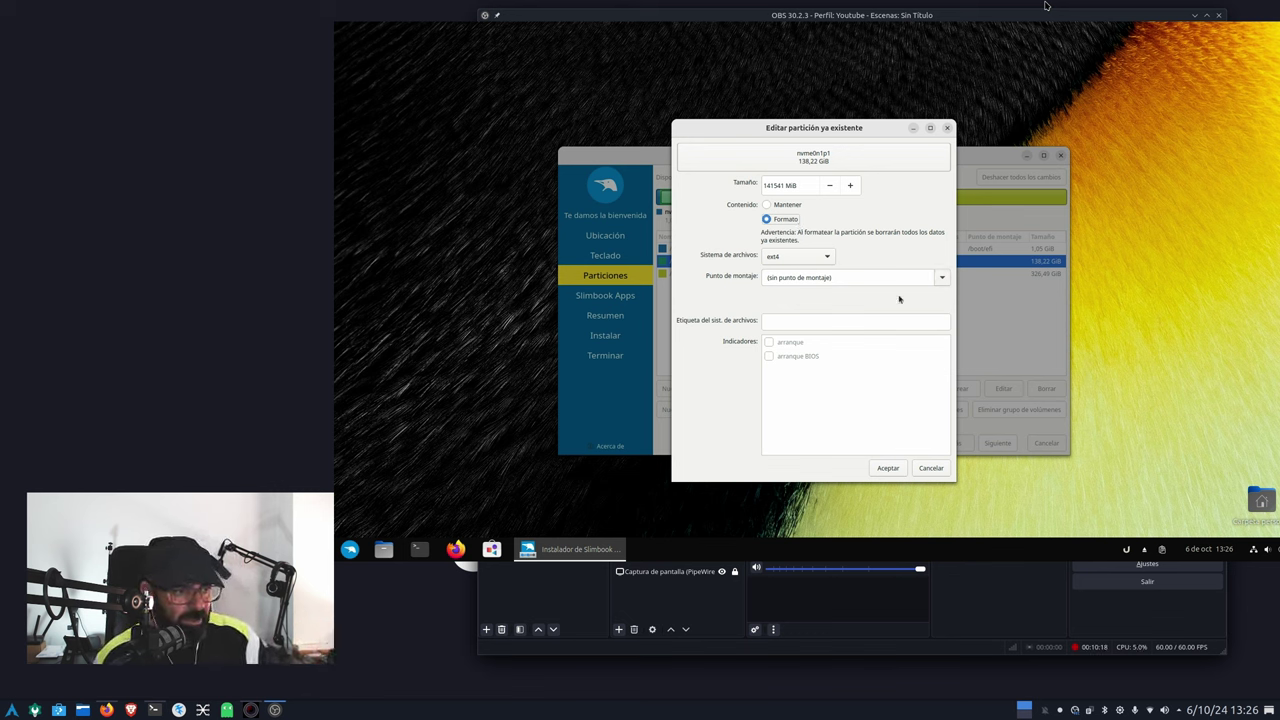
{"action": "left_click", "coordinate": [941, 278]}
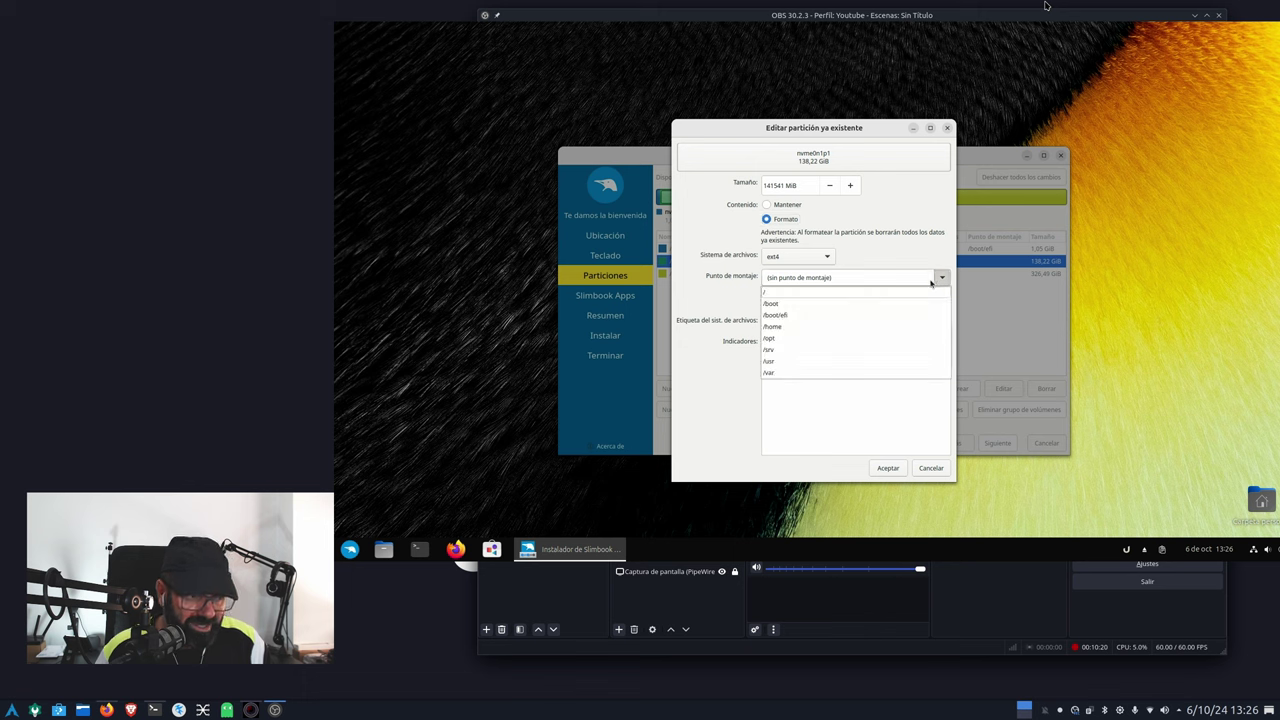
{"action": "left_click", "coordinate": [870, 293]}
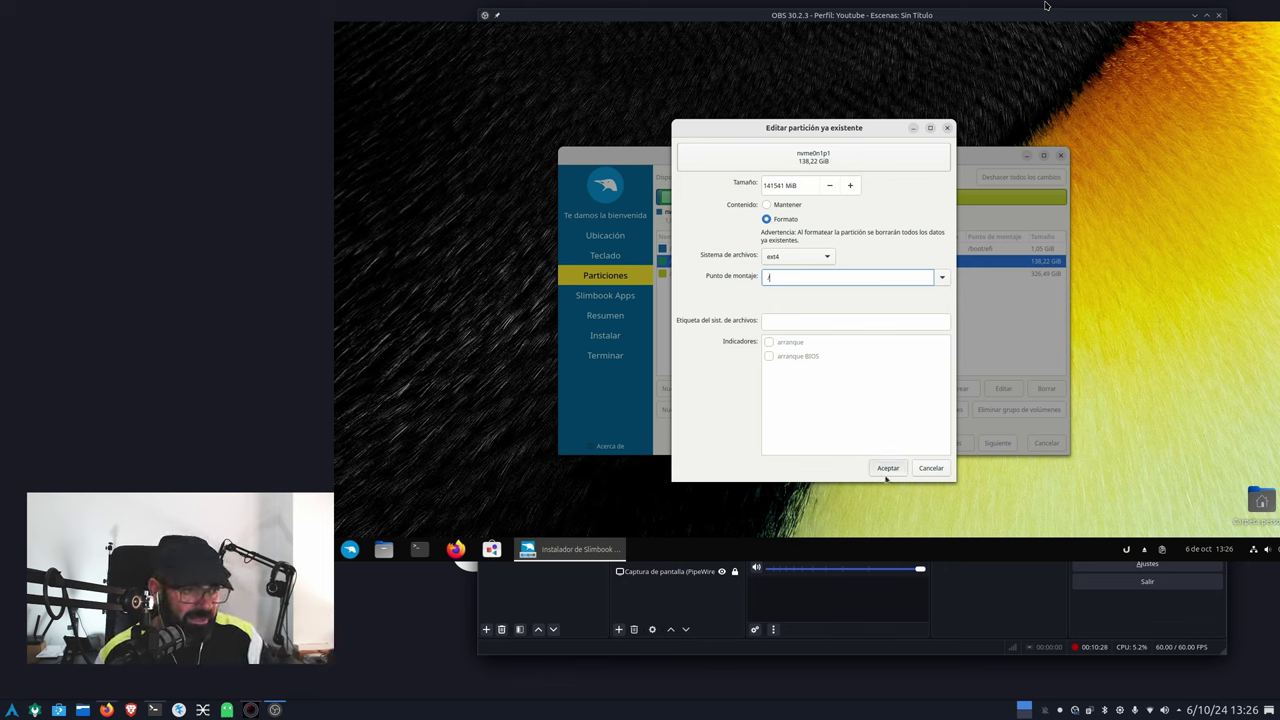
{"action": "type", "text": "/"}
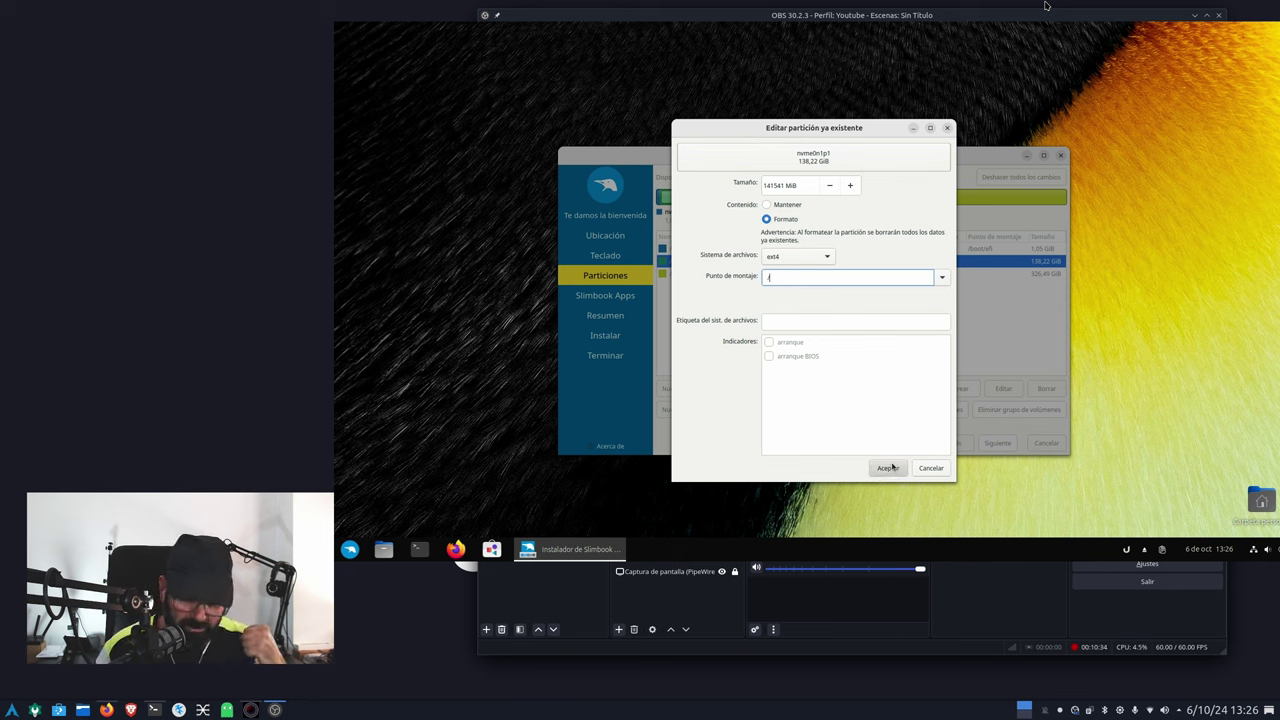
{"action": "left_click", "coordinate": [887, 468]}
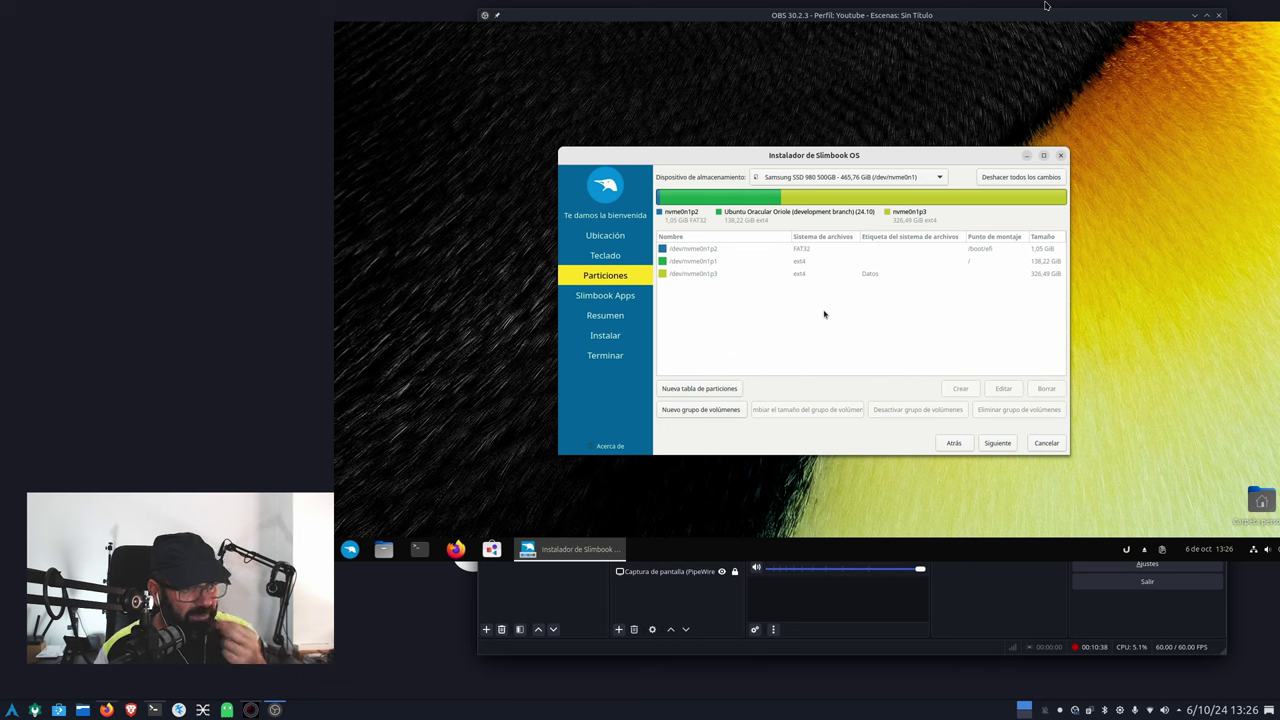
- Keep the contents of the Datos partition nvme0n1p3, set its mount point to /media/datos and accept the partition layout
{"action": "left_click", "coordinate": [720, 276]}
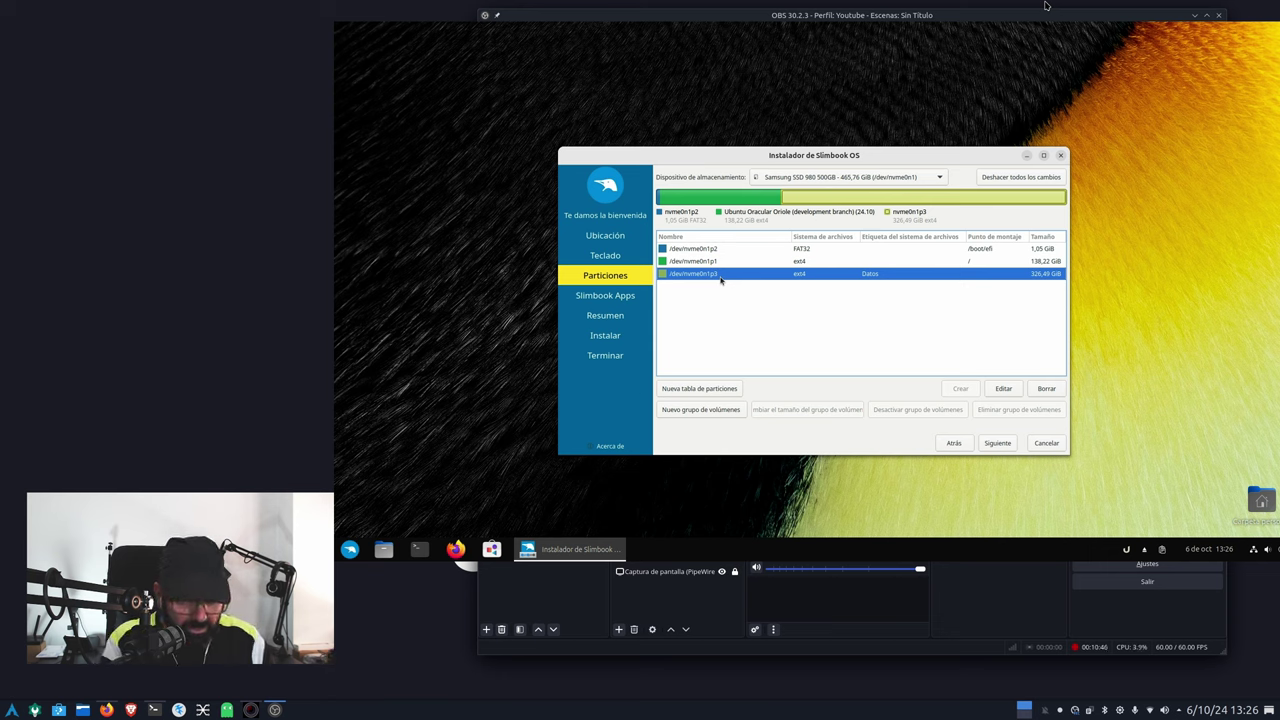
{"action": "left_click", "coordinate": [1003, 388]}
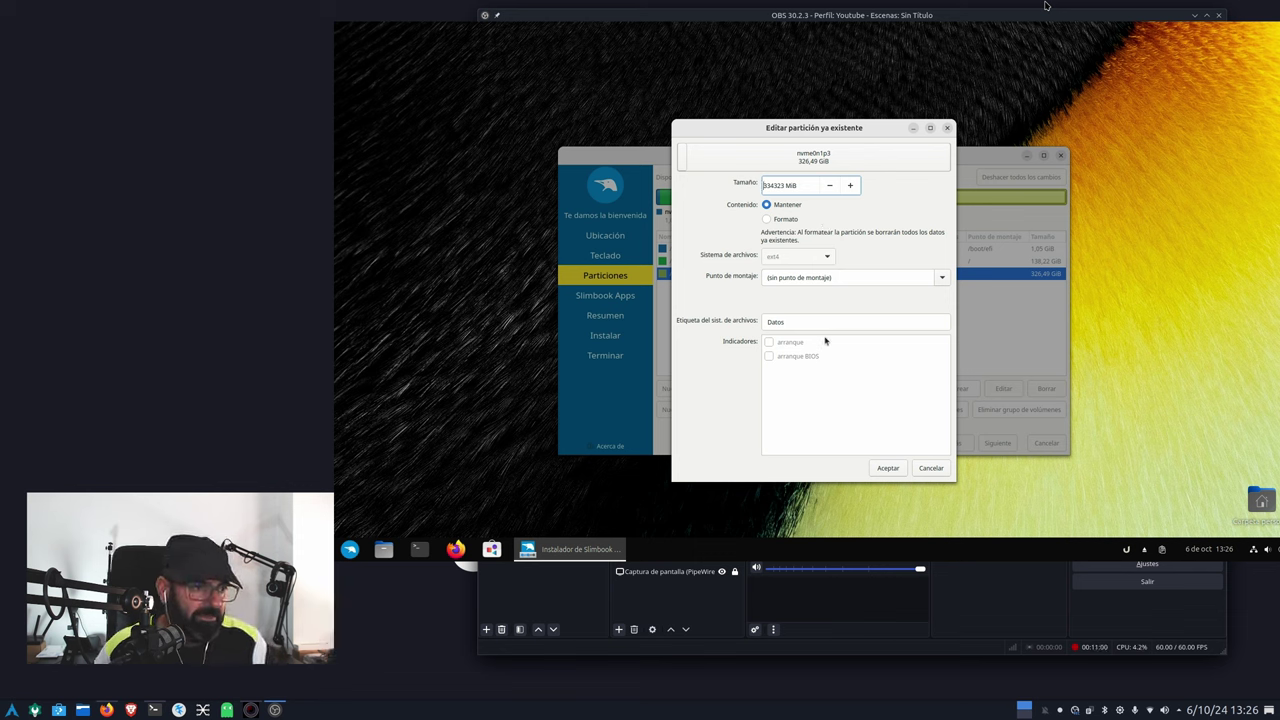
{"action": "left_click", "coordinate": [940, 280]}
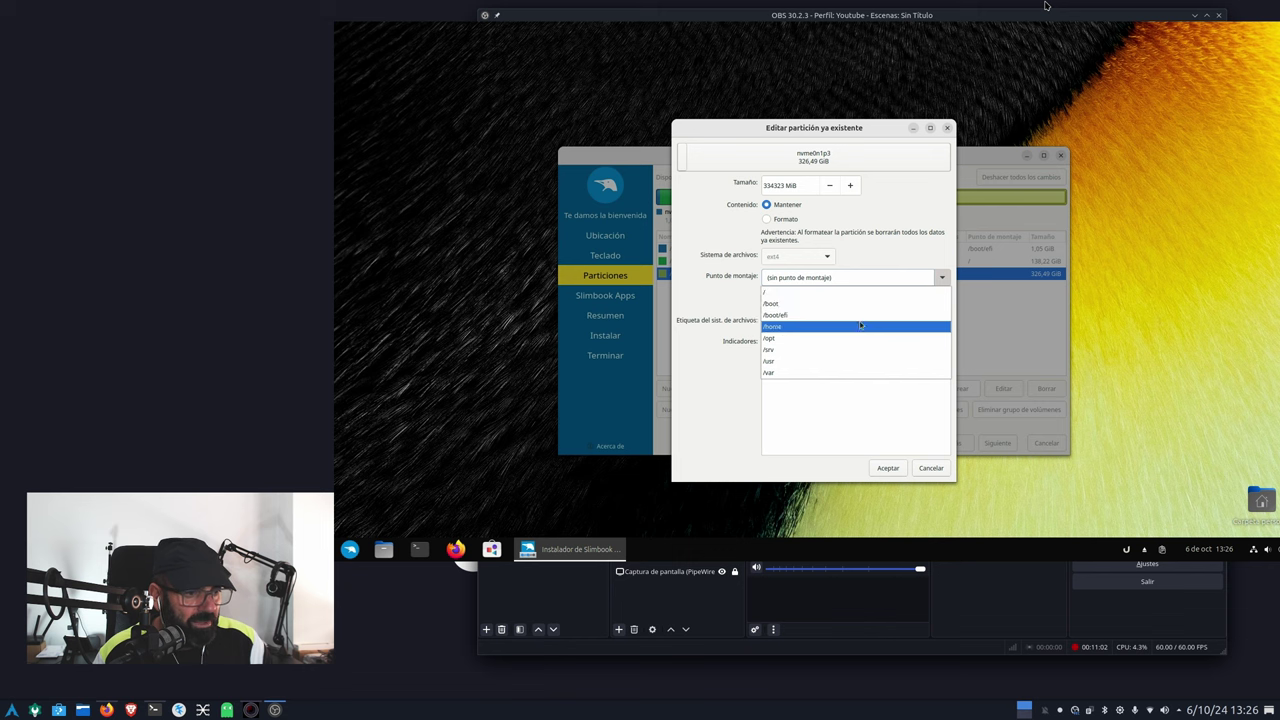
{"action": "left_click", "coordinate": [861, 327]}
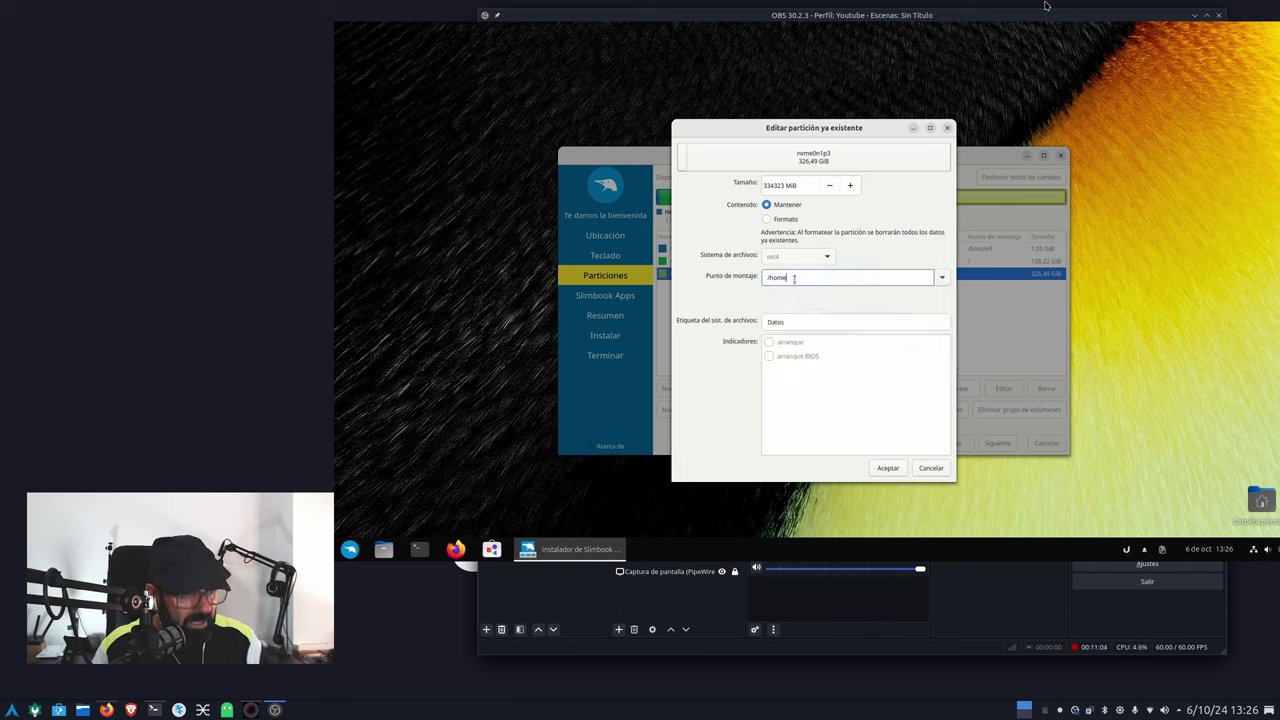
{"action": "key", "text": "BackSpace"}
{"action": "key", "text": "BackSpace"}
{"action": "key", "text": "BackSpace"}
{"action": "key", "text": "BackSpace"}
{"action": "type", "text": "media/datos"}
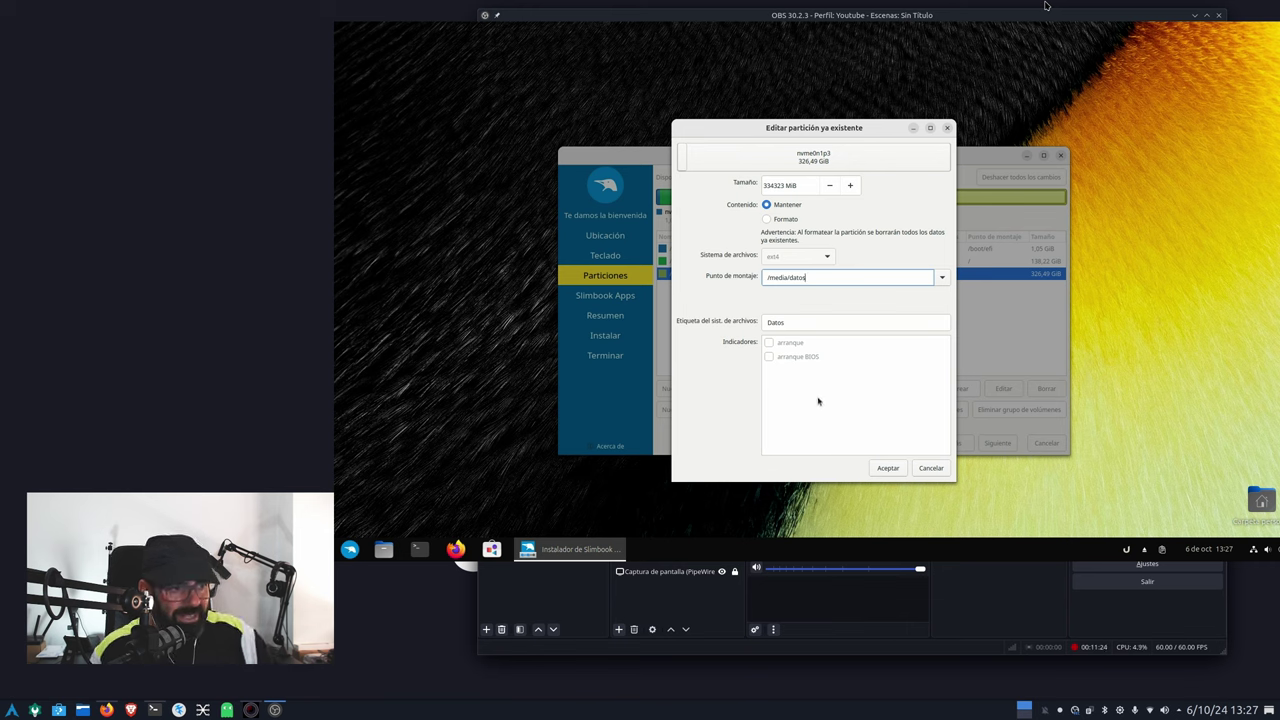
{"action": "left_click", "coordinate": [887, 469]}
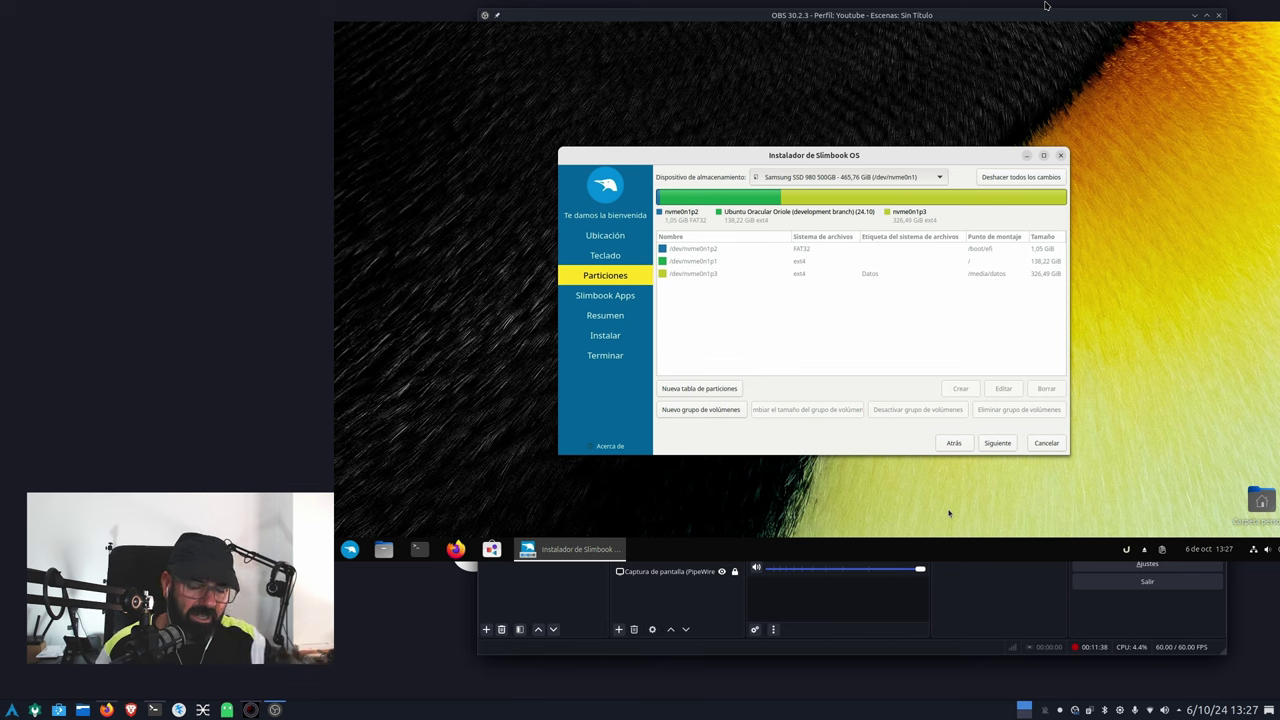
{"action": "left_click", "coordinate": [998, 443]}
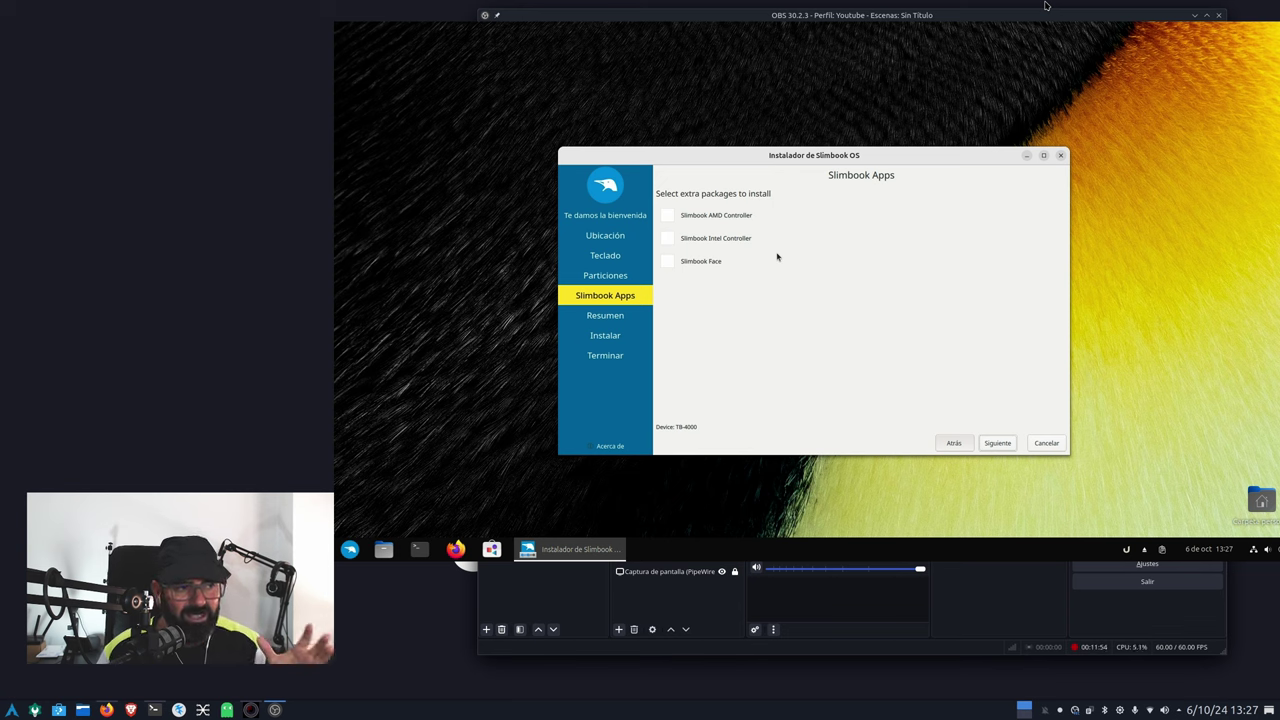
- Add the Slimbook AMD Controller extra package and start the installation from the summary
{"action": "left_click", "coordinate": [668, 217]}
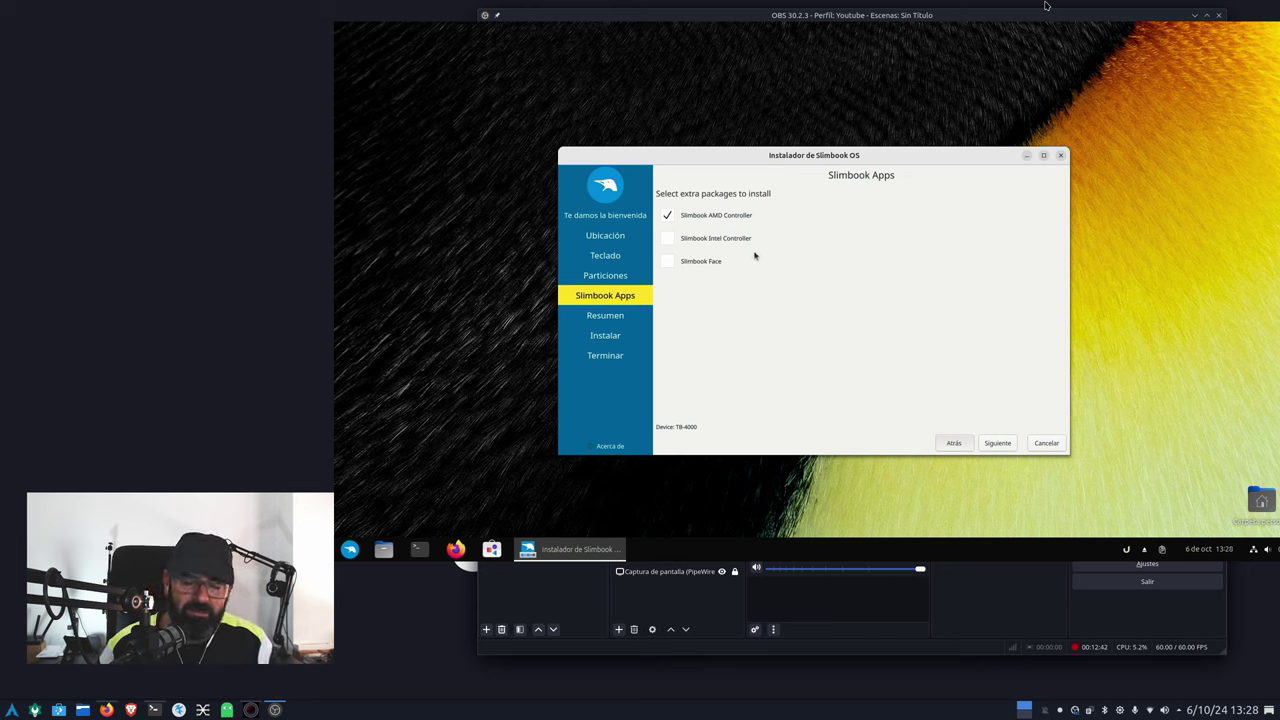
{"action": "left_click", "coordinate": [993, 445]}
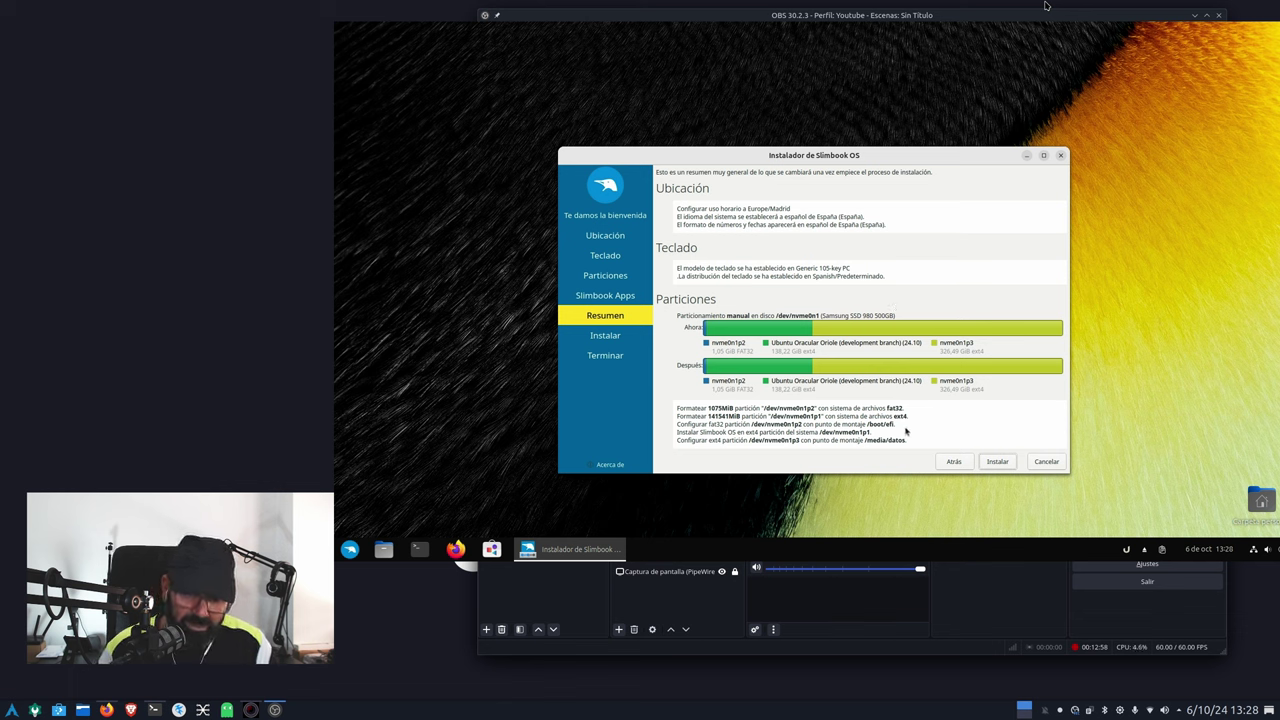
{"action": "left_click", "coordinate": [1000, 463]}
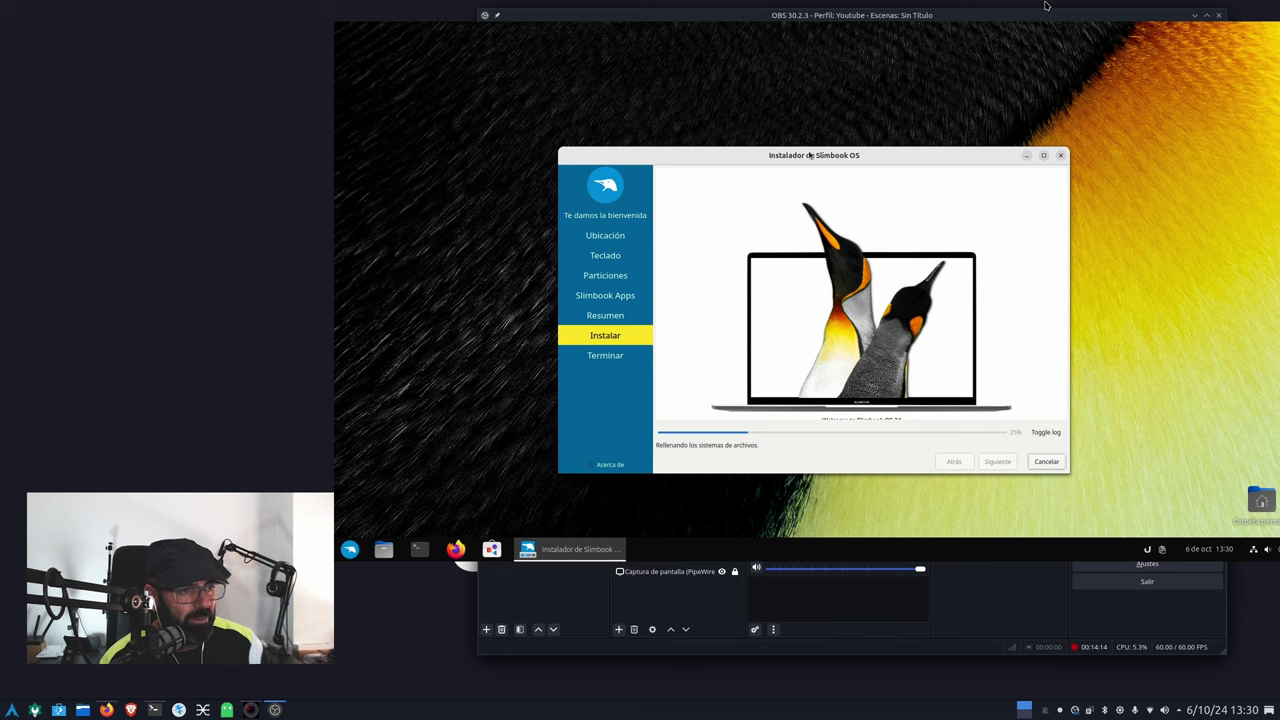
- Move the installer window out of the way and look over the preinstalled applications in the app overview
{"action": "left_click_drag", "start_coordinate": [809, 155], "coordinate": [854, 100]}
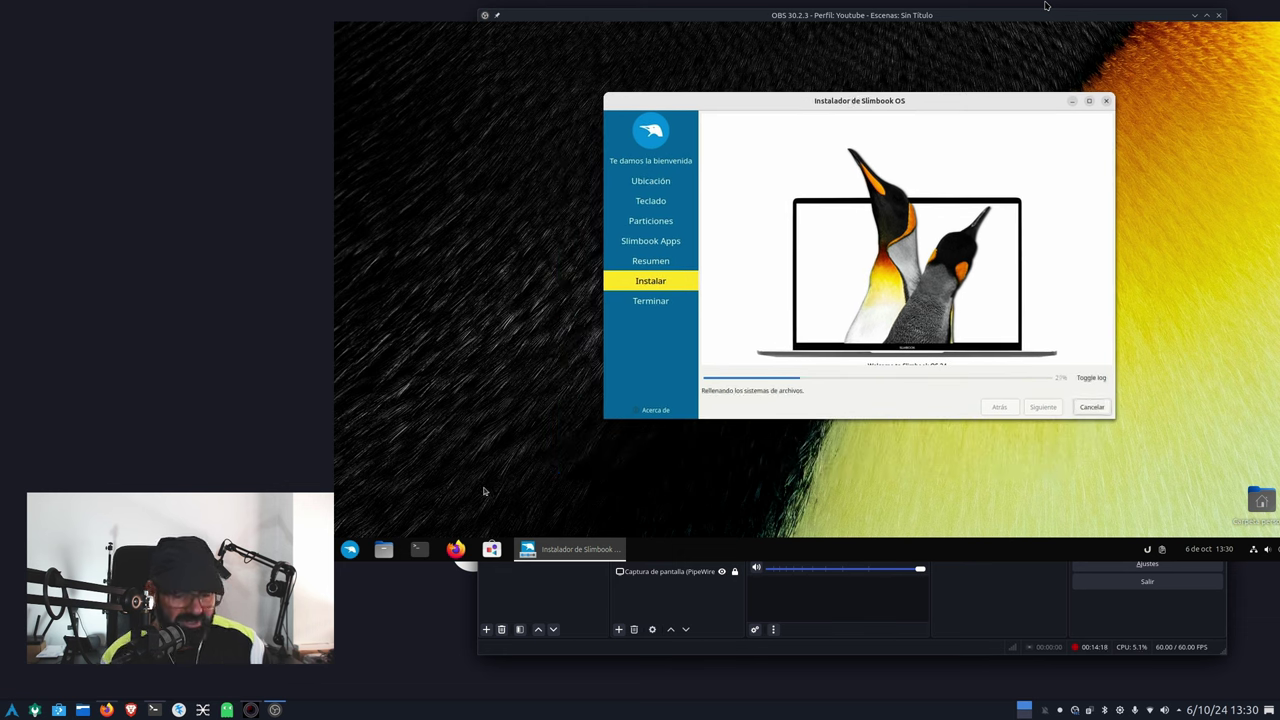
{"action": "left_click", "coordinate": [349, 551]}
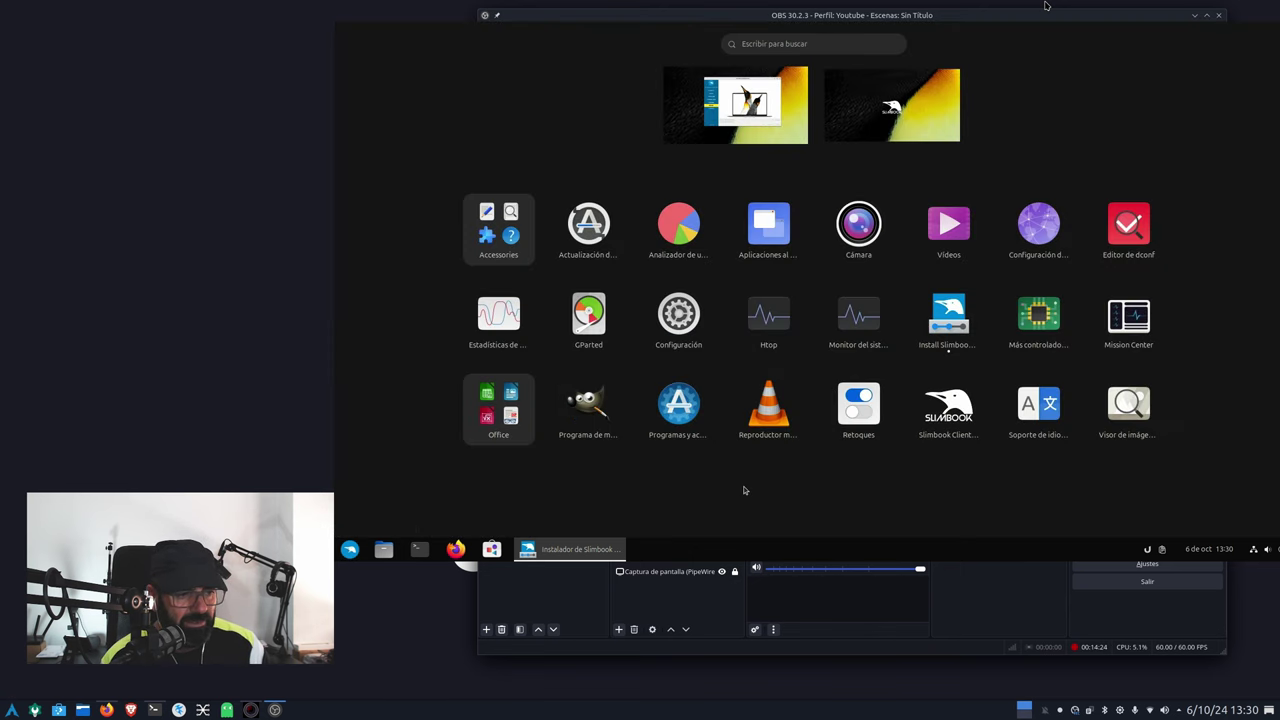
{"action": "left_click", "coordinate": [742, 95]}
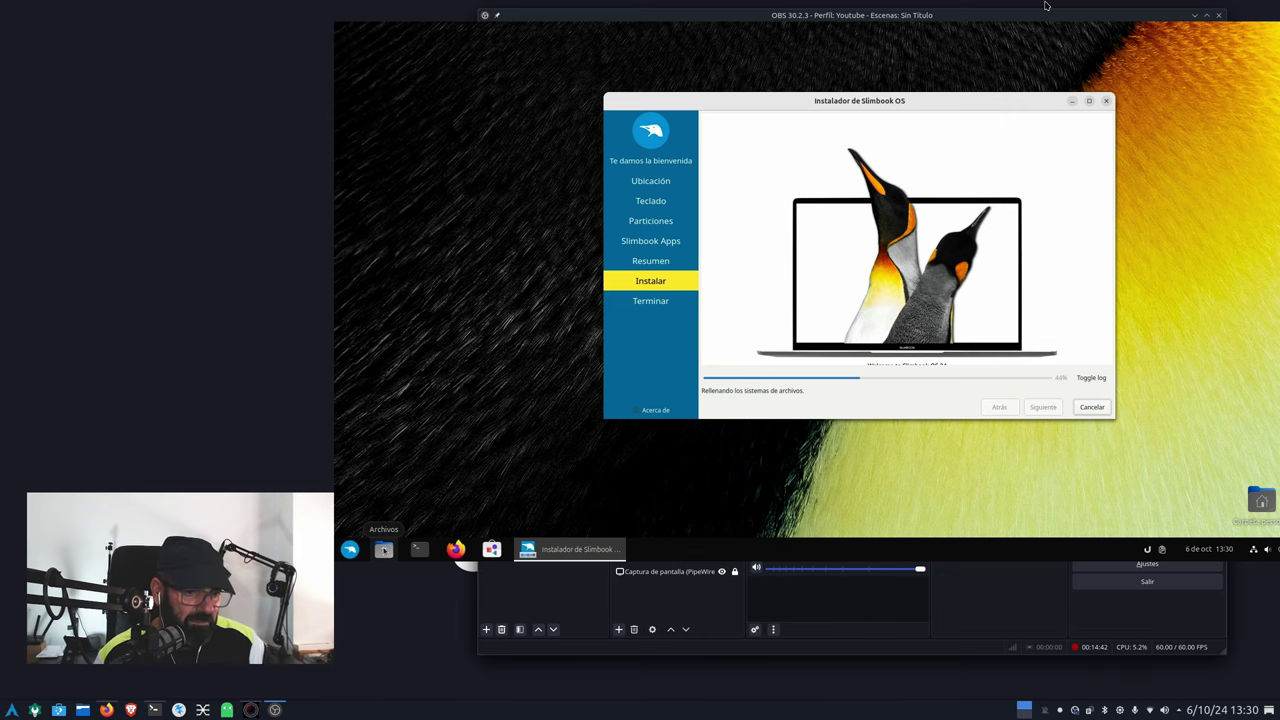
{"action": "left_click", "coordinate": [350, 549]}
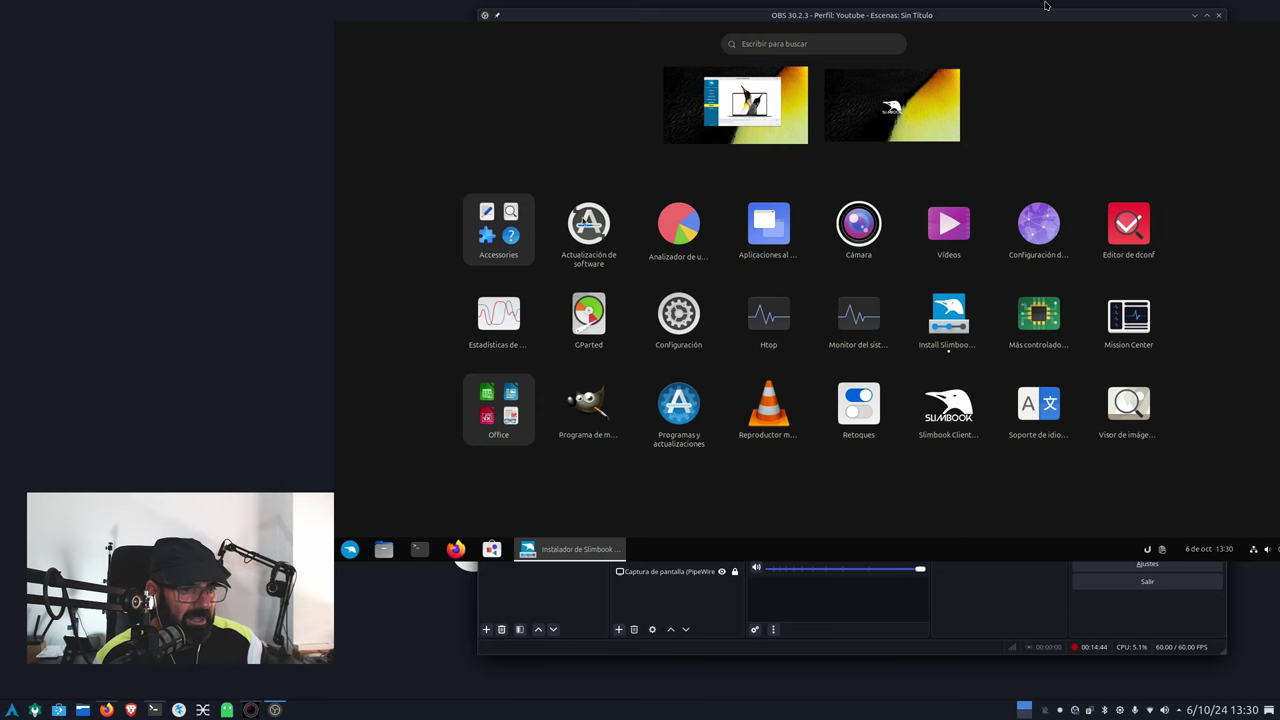
- Open the extension manager from the Accessories group and arrange its window, made taller, beside the installer window
{"action": "left_click", "coordinate": [510, 258]}
{"action": "left_click", "coordinate": [886, 247]}
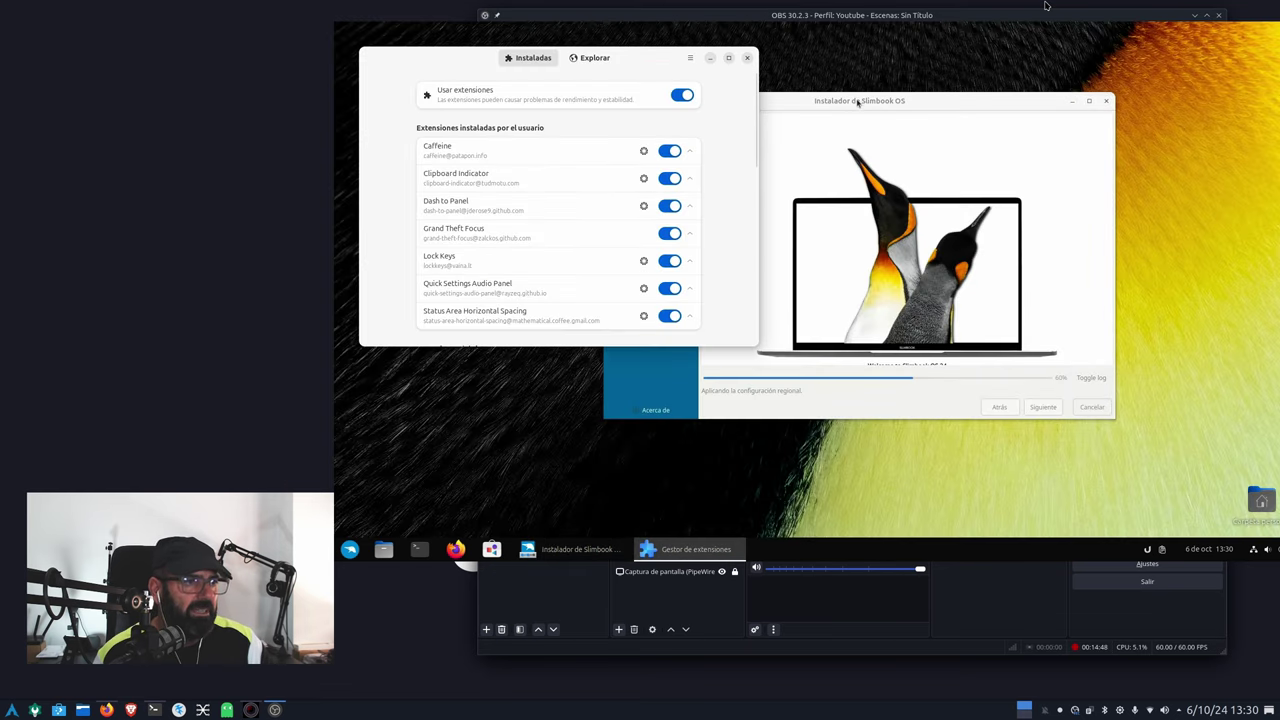
{"action": "left_click_drag", "start_coordinate": [858, 100], "coordinate": [1012, 100]}
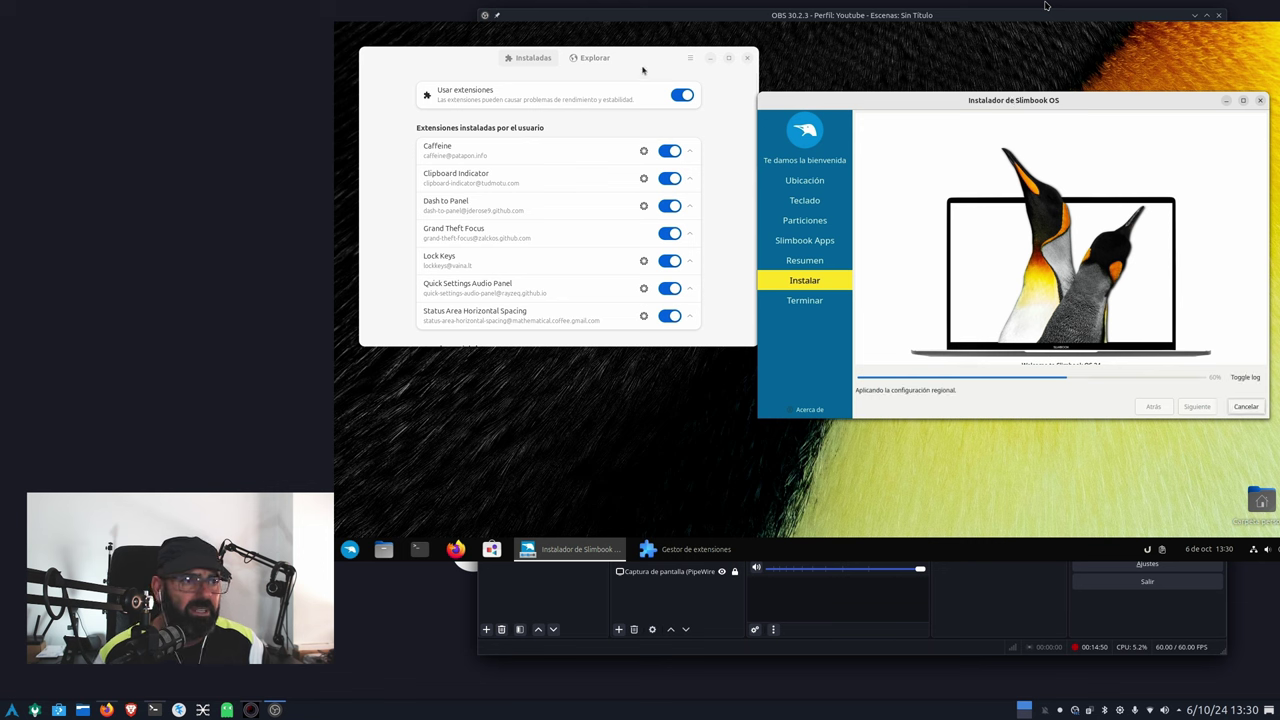
{"action": "left_click_drag", "start_coordinate": [630, 57], "coordinate": [602, 88]}
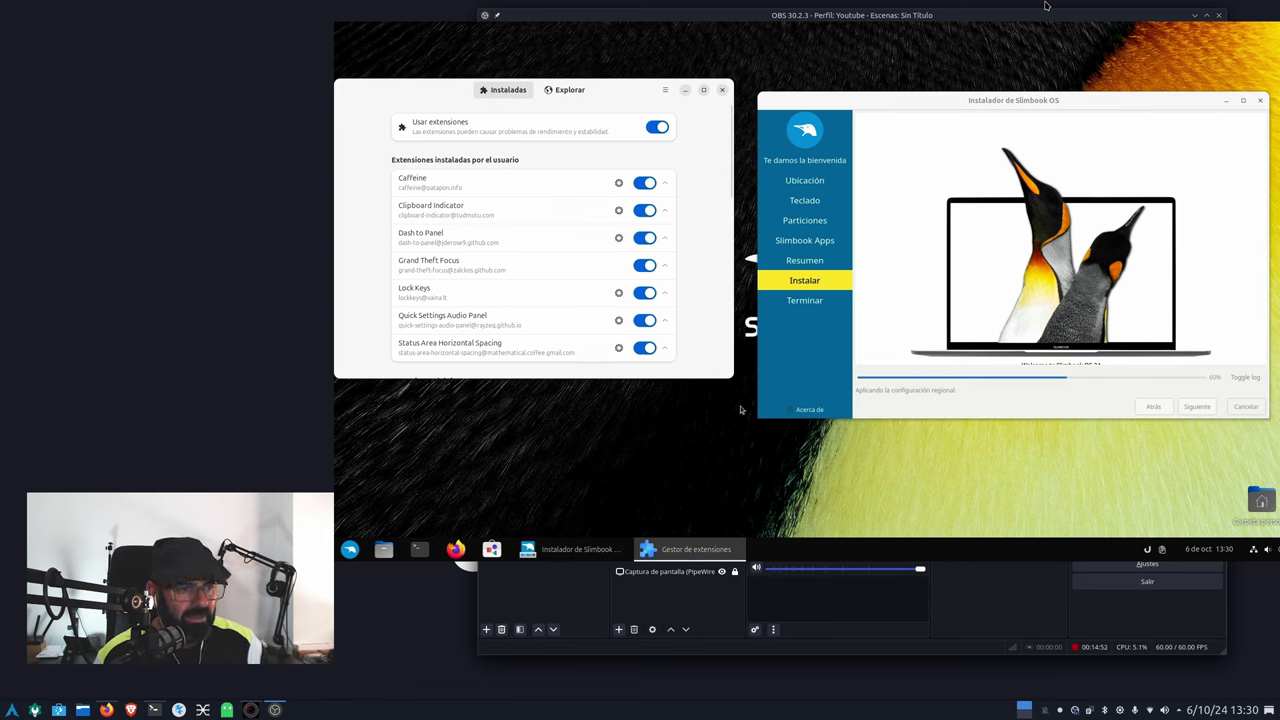
{"action": "left_click_drag", "start_coordinate": [732, 379], "coordinate": [733, 526]}
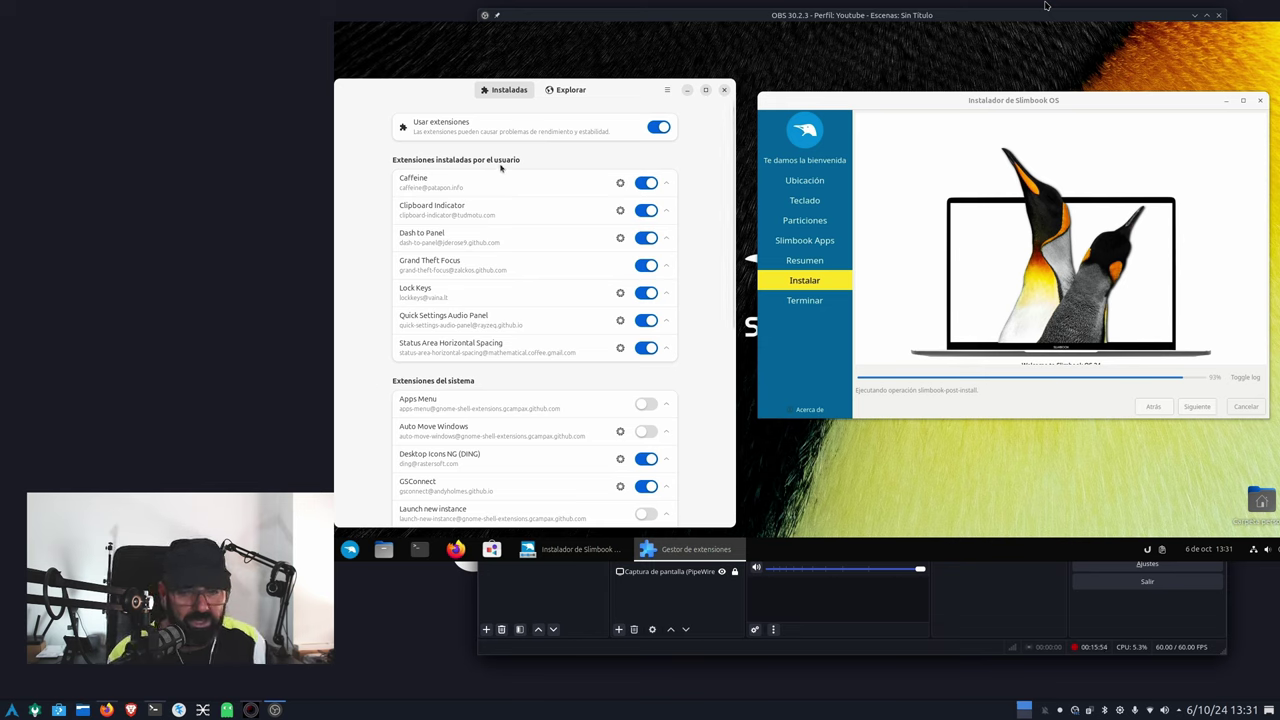
- Look through the user-installed and system extensions and check which of them are enabled
{"action": "scroll", "coordinate": [360, 337], "scroll_direction": "down", "scroll_amount": 4}
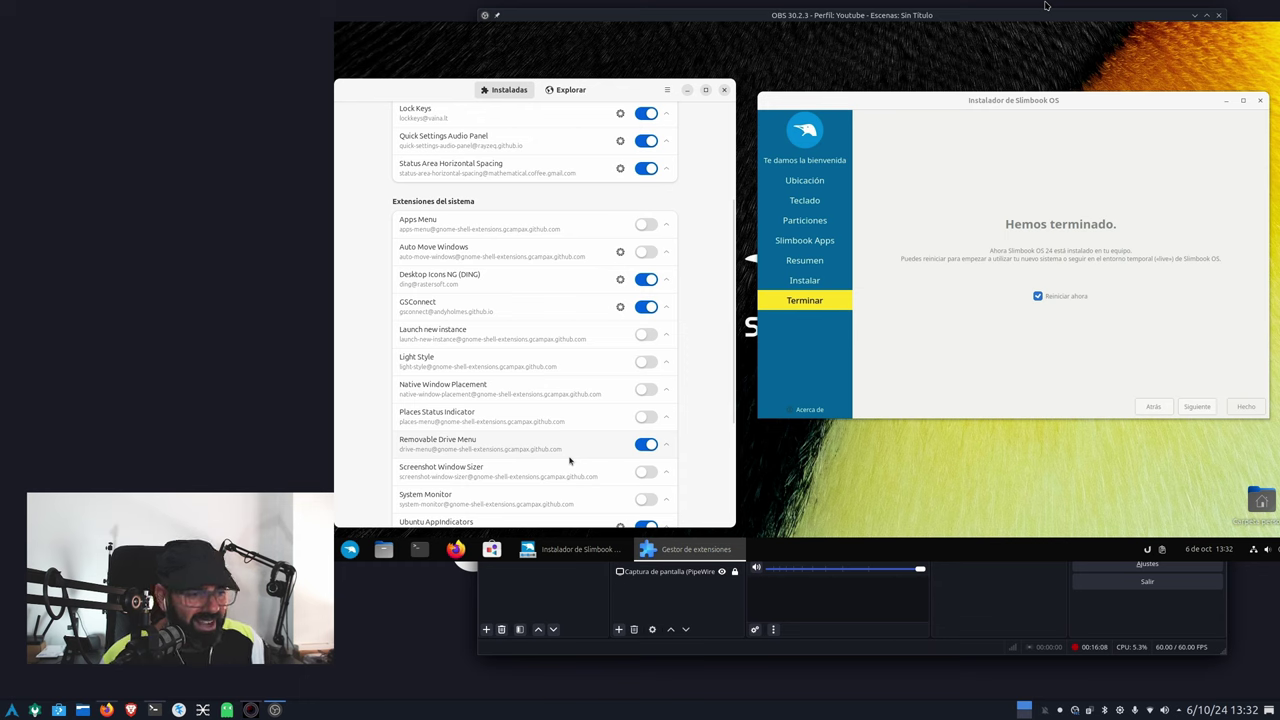
{"action": "scroll", "coordinate": [570, 460], "scroll_direction": "down", "scroll_amount": 3}
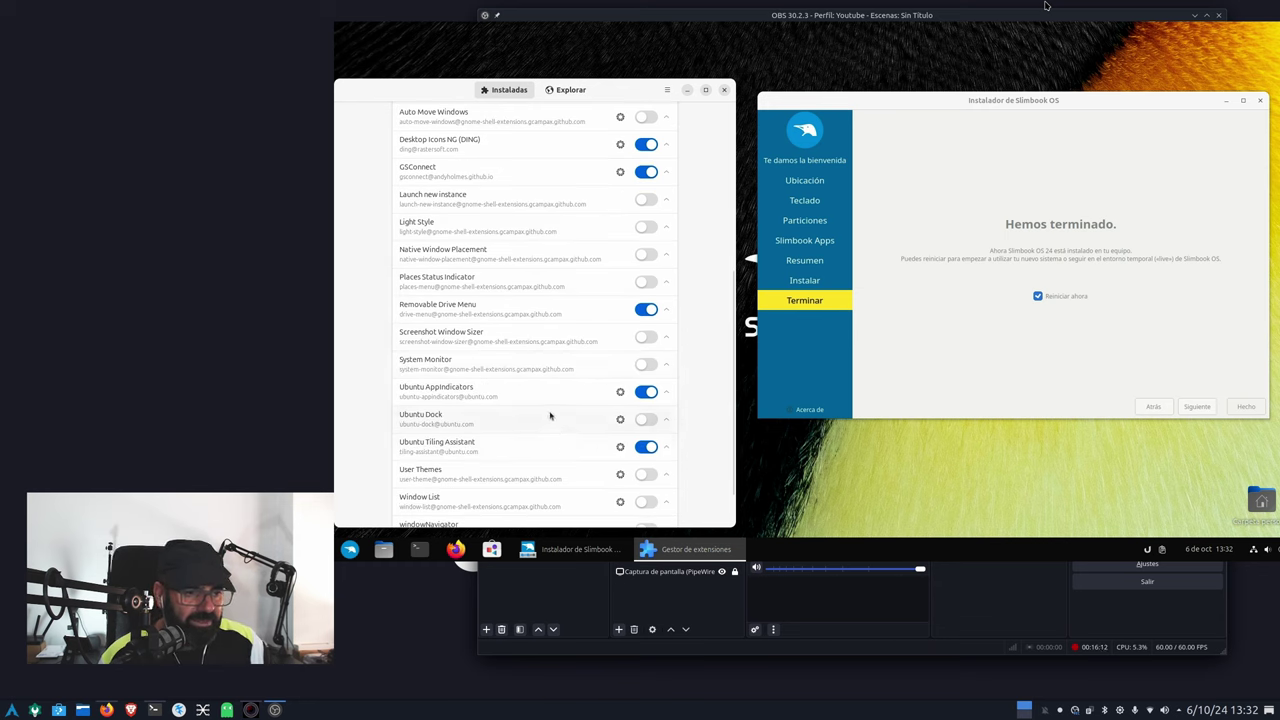
{"action": "scroll", "coordinate": [532, 445], "scroll_direction": "down", "scroll_amount": 1}
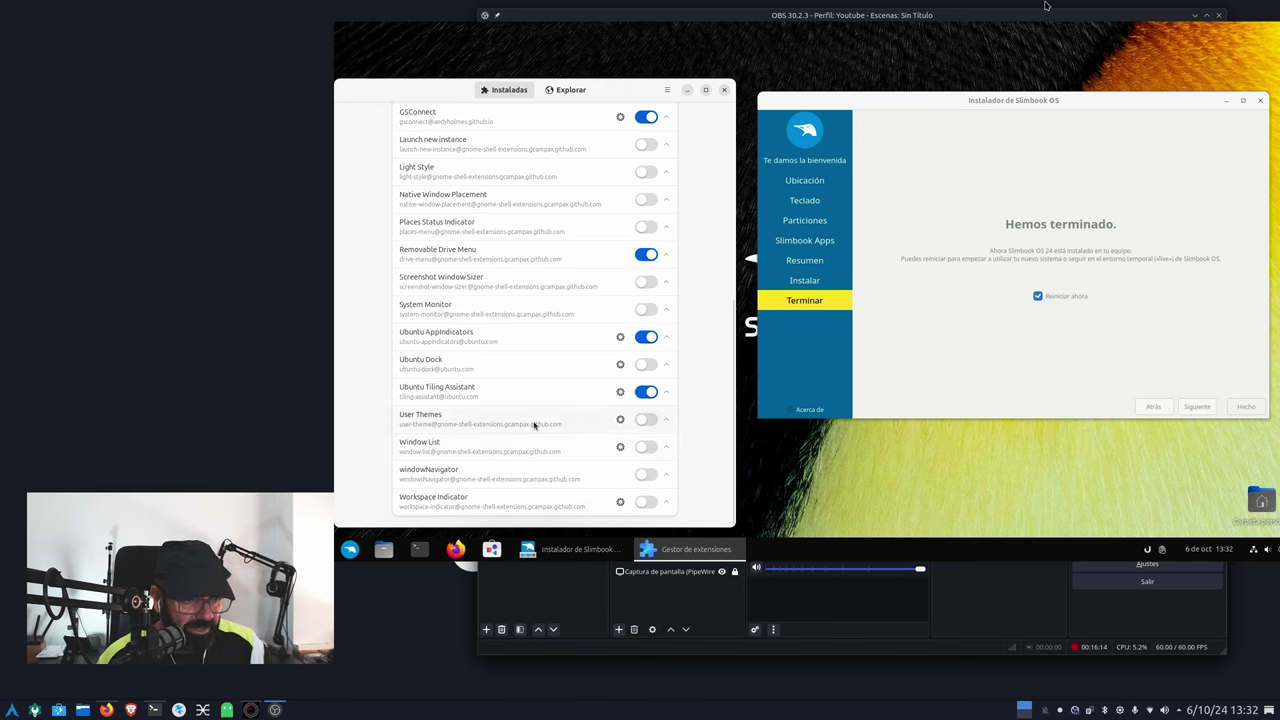
{"action": "scroll", "coordinate": [532, 422], "scroll_direction": "up", "scroll_amount": 8}
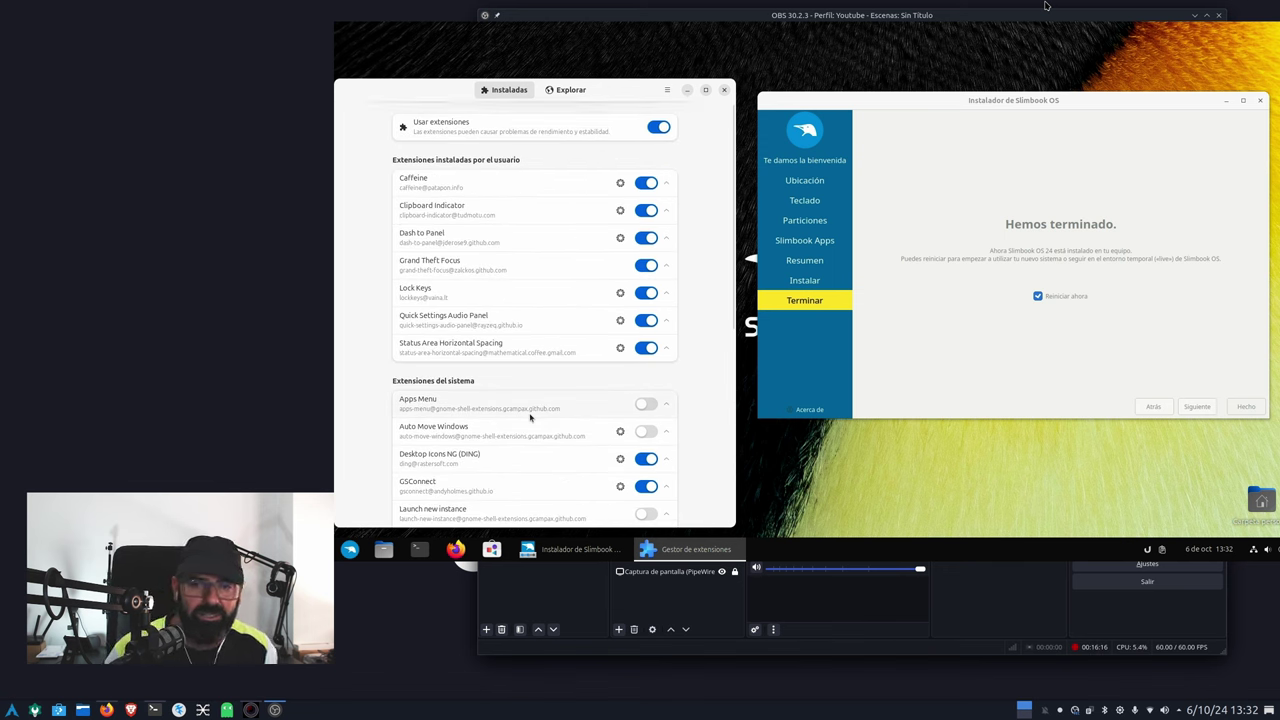
- Close the extension manager and finish the Slimbook OS installer with an immediate restart
{"action": "left_click", "coordinate": [729, 91]}
{"action": "left_click_drag", "start_coordinate": [960, 106], "coordinate": [690, 117]}
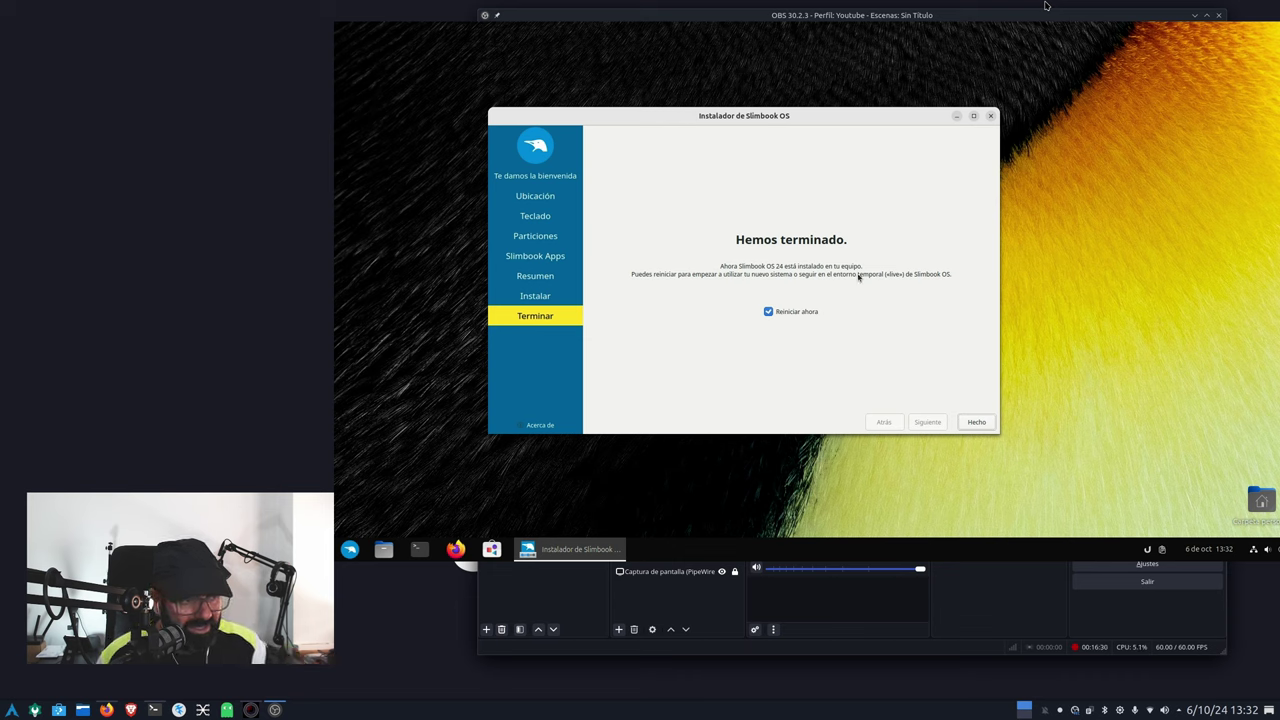
{"action": "left_click", "coordinate": [976, 421]}
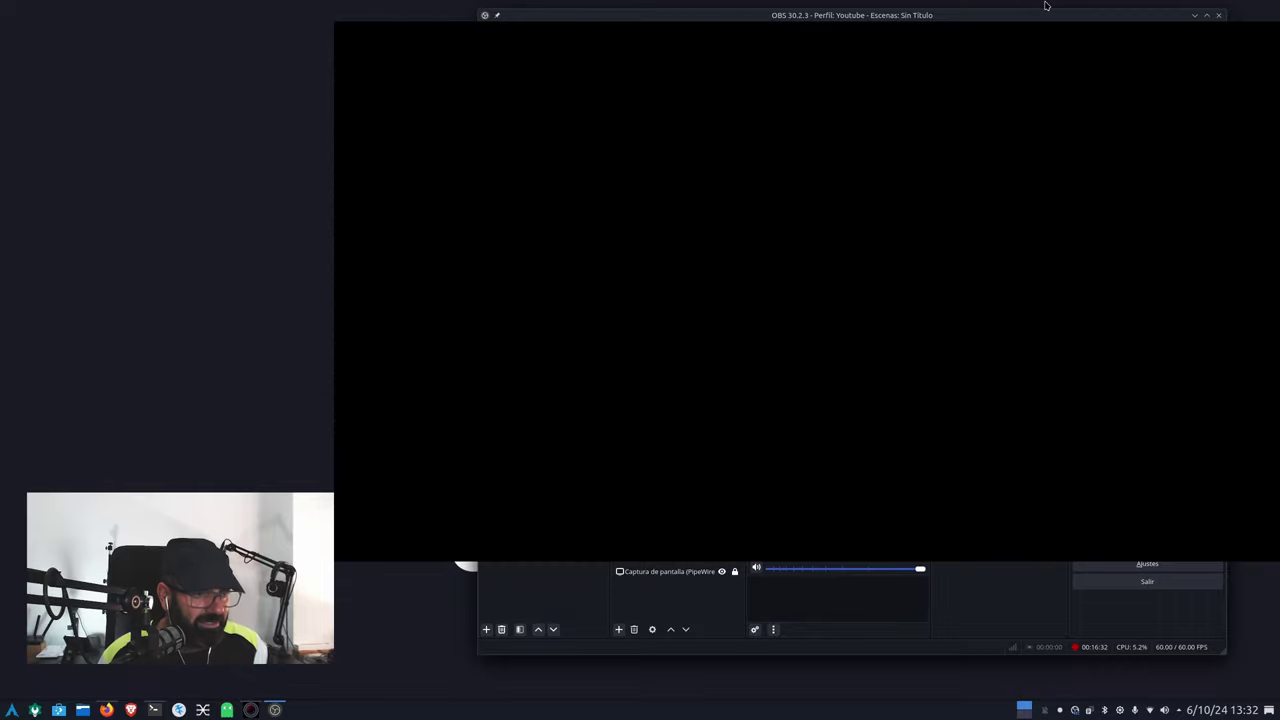
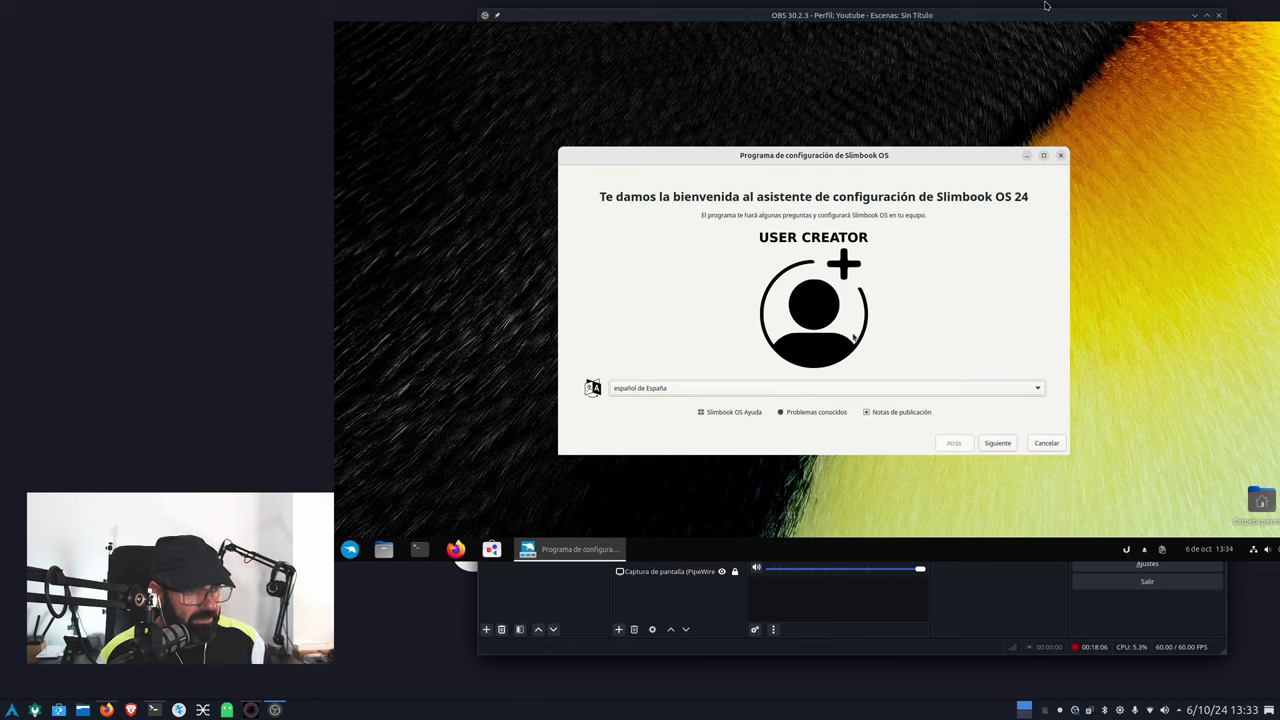
- Accept Spanish (Spain) as the language, Europe/Madrid as the time zone and the default Spanish layout for the Generic 105-key PC keyboard
{"action": "left_click", "coordinate": [990, 447]}
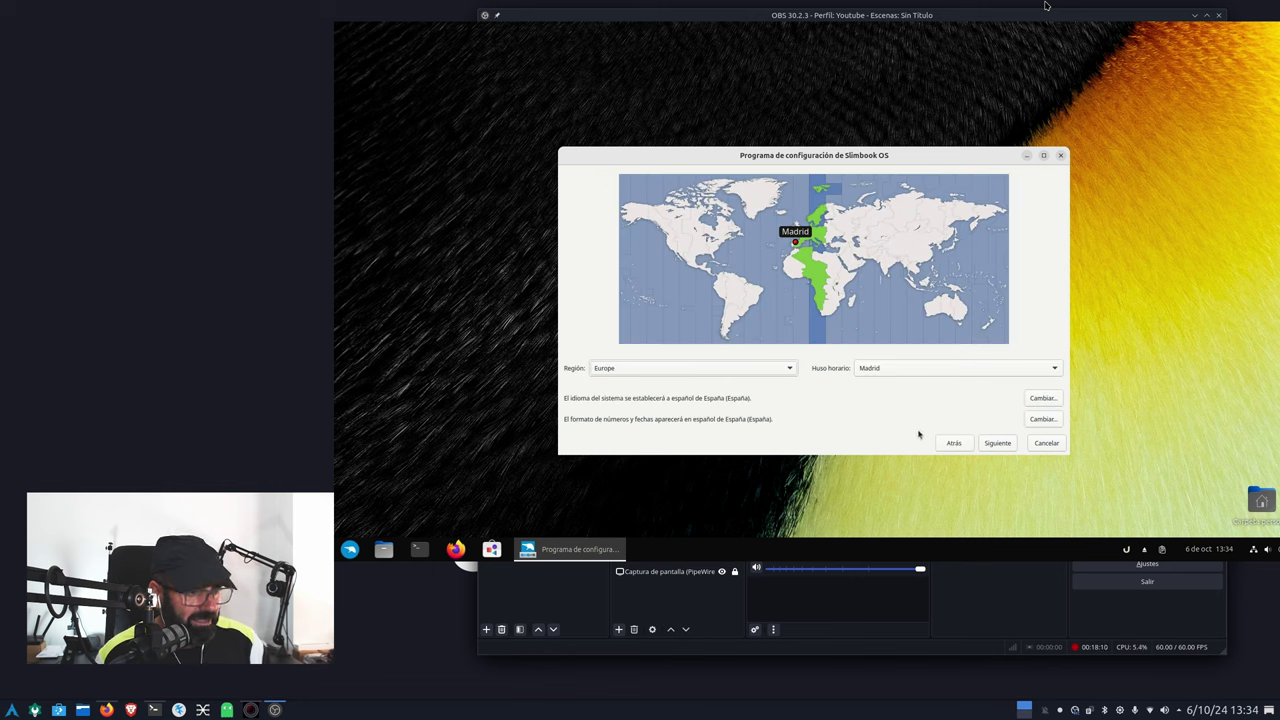
{"action": "left_click", "coordinate": [997, 443]}
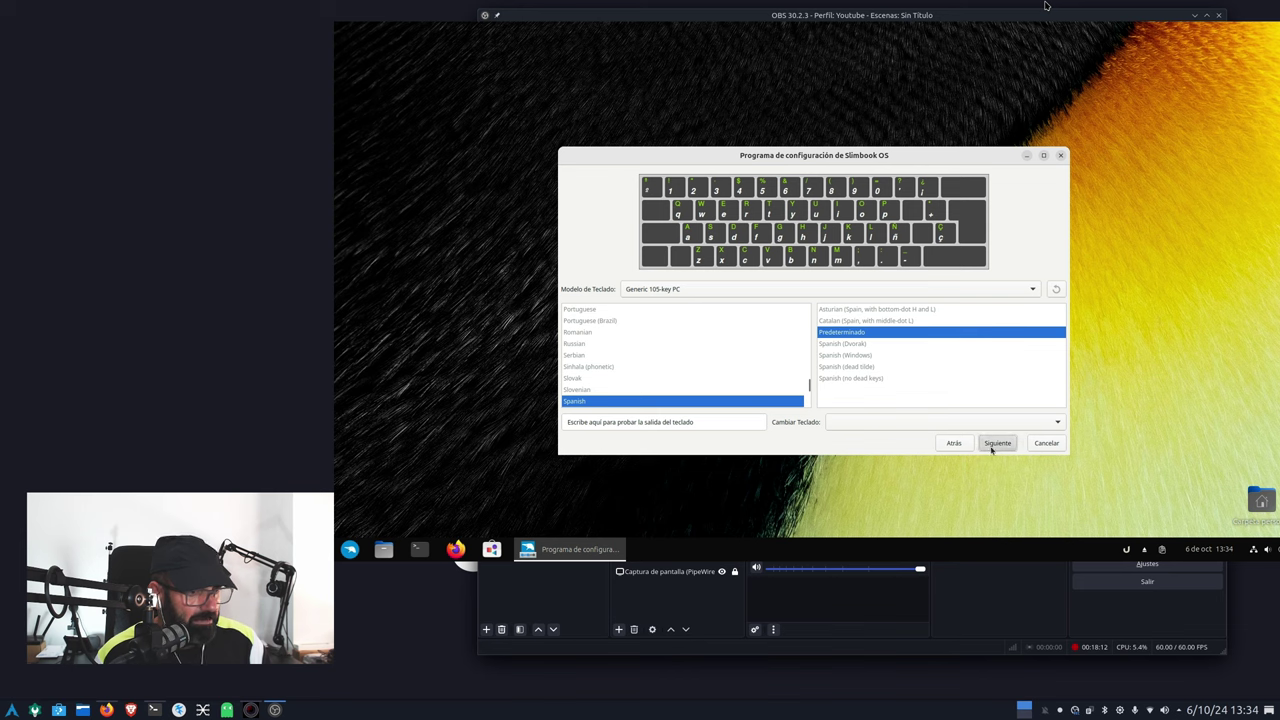
{"action": "left_click", "coordinate": [1000, 444]}
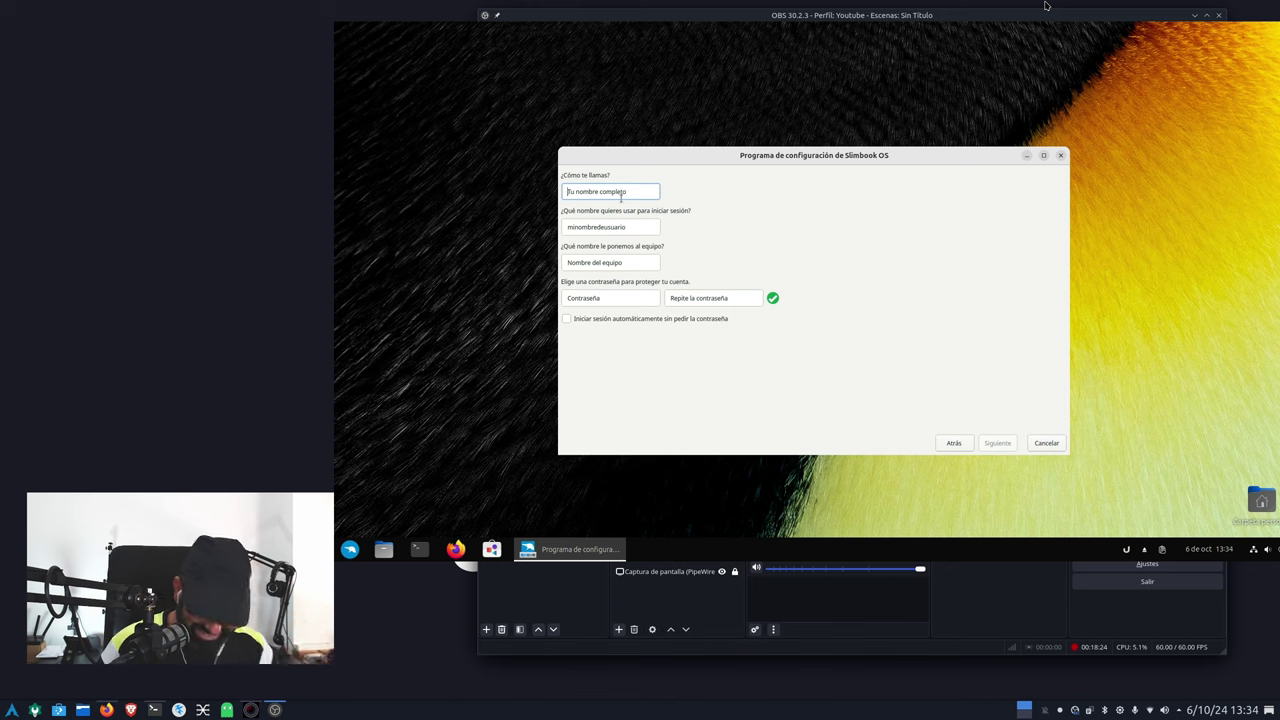
- Enter the user's name for the account and replace the suggested computer name with tb-4000
{"action": "type", "text": "Yoyo"}
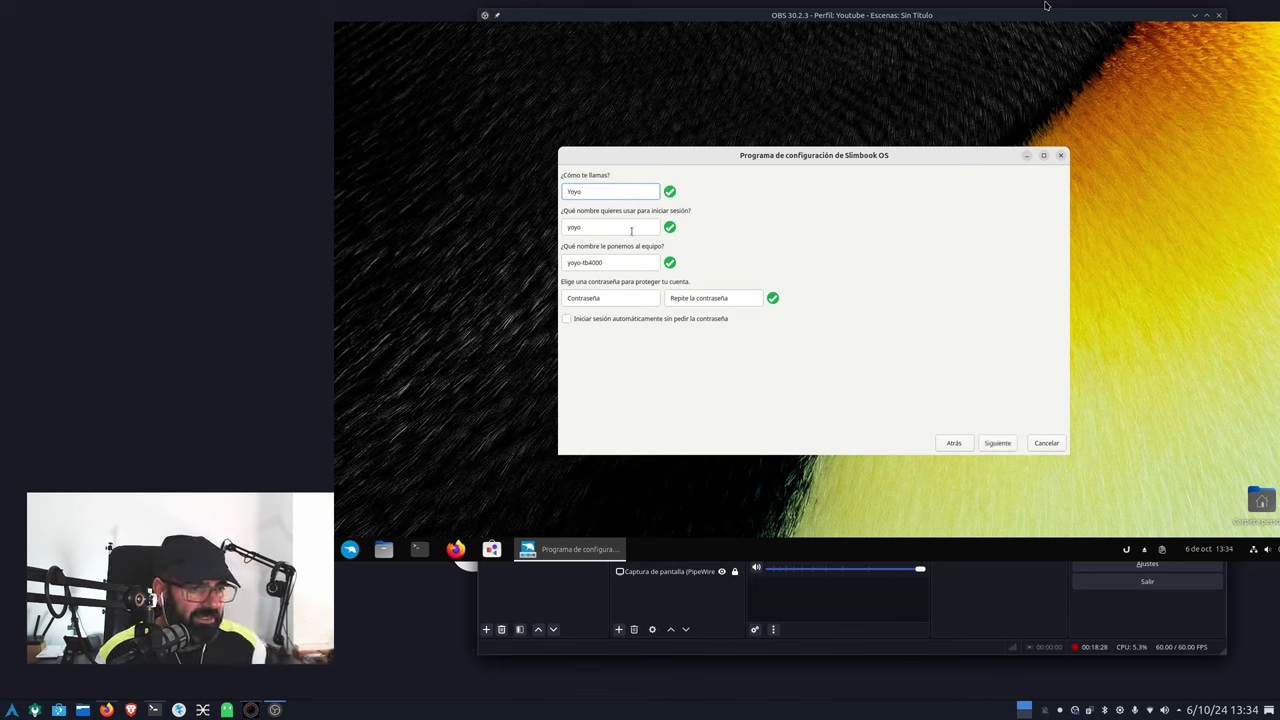
{"action": "left_click", "coordinate": [622, 260]}
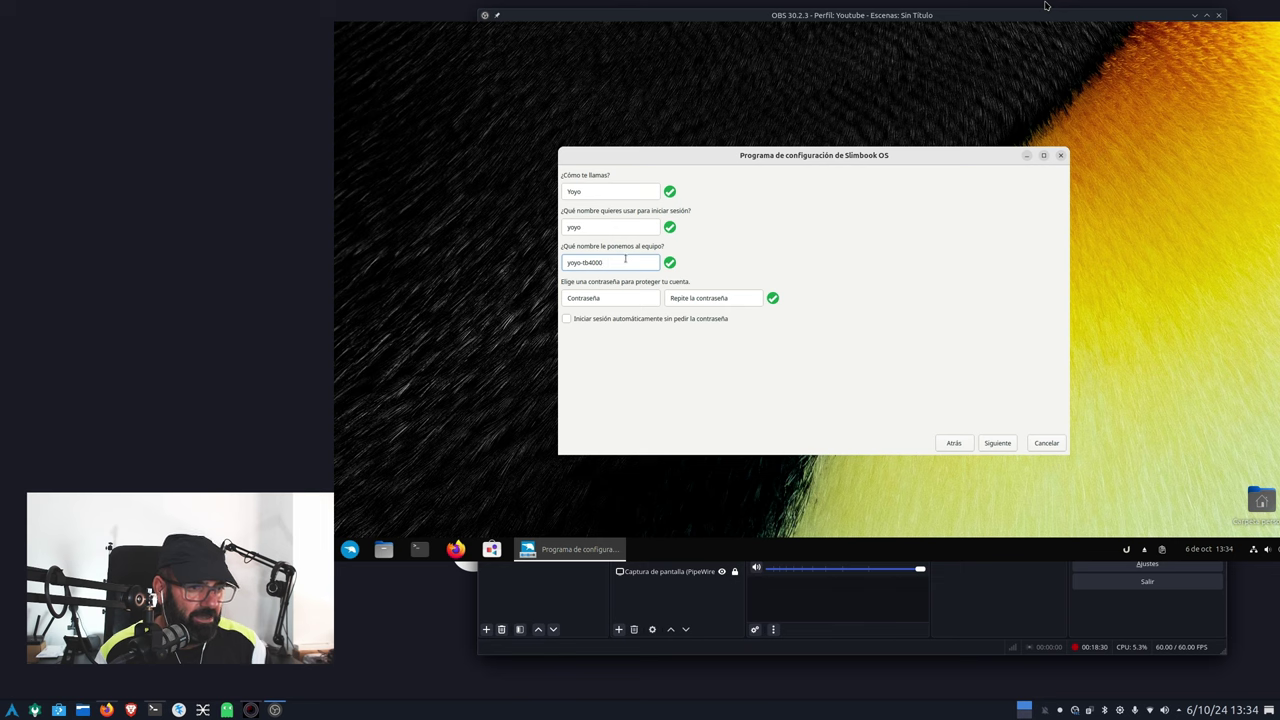
{"action": "key", "text": "BackSpace"}
{"action": "key", "text": "BackSpace"}
{"action": "key", "text": "BackSpace"}
{"action": "key", "text": "BackSpace"}
{"action": "key", "text": "BackSpace"}
{"action": "key", "text": "BackSpace"}
{"action": "key", "text": "BackSpace"}
{"action": "key", "text": "BackSpace"}
{"action": "key", "text": "BackSpace"}
{"action": "key", "text": "BackSpace"}
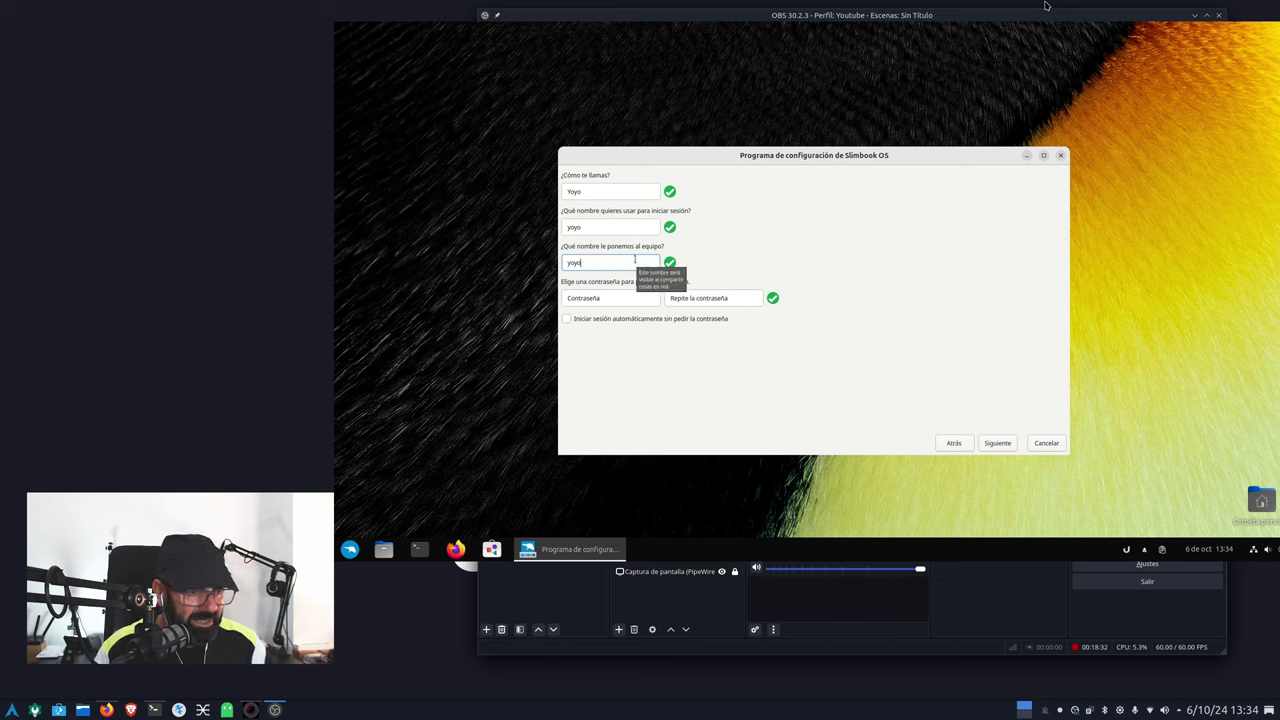
{"action": "key", "text": "BackSpace"}
{"action": "type", "text": "t"}
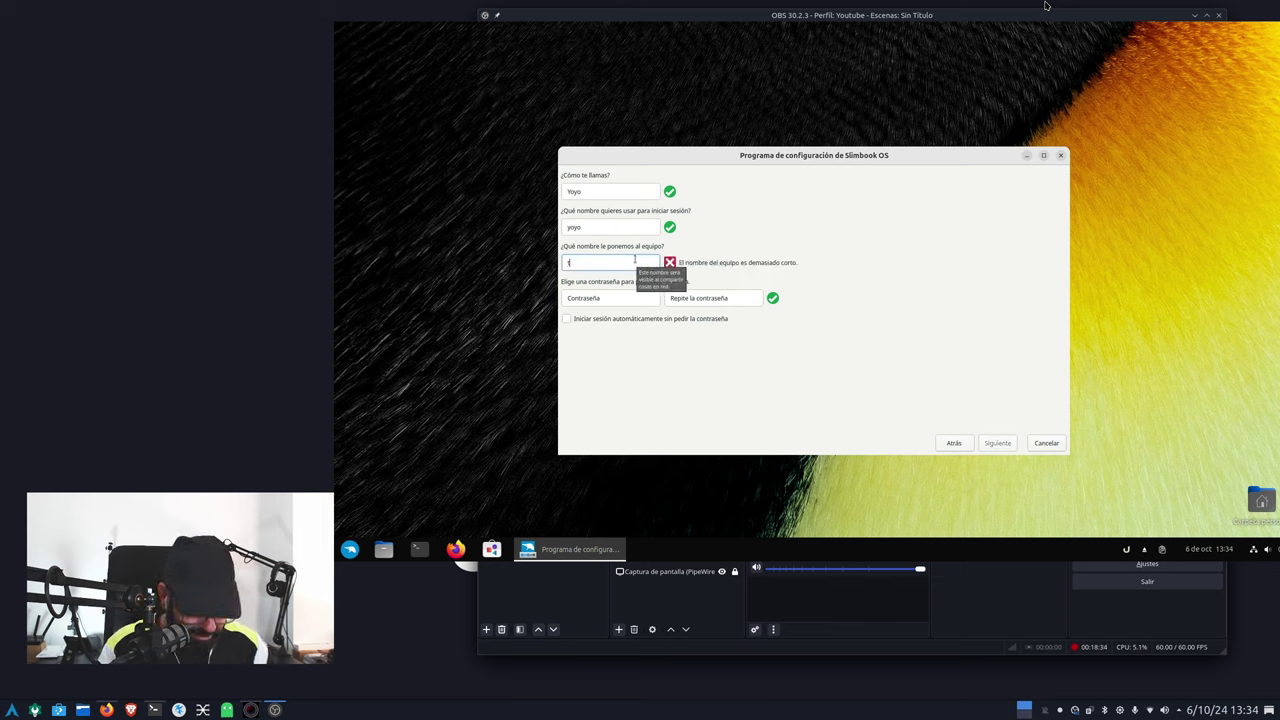
{"action": "type", "text": "b-"}
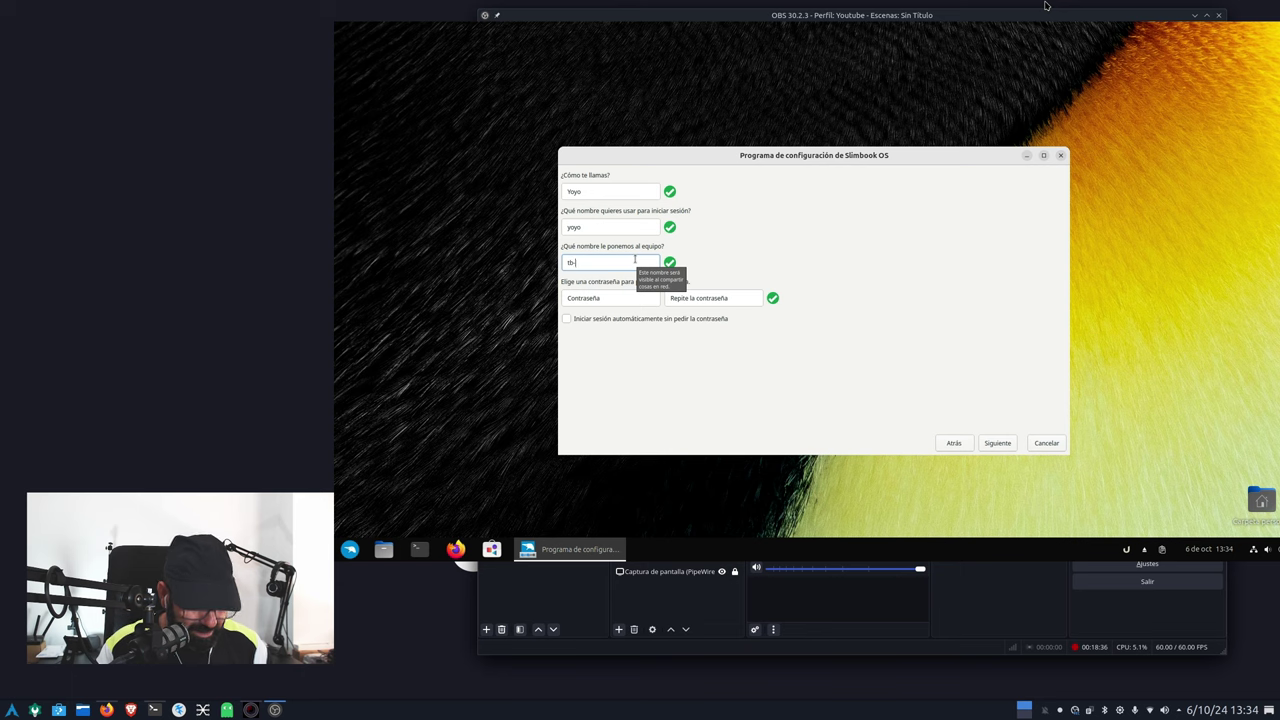
{"action": "type", "text": "i"}
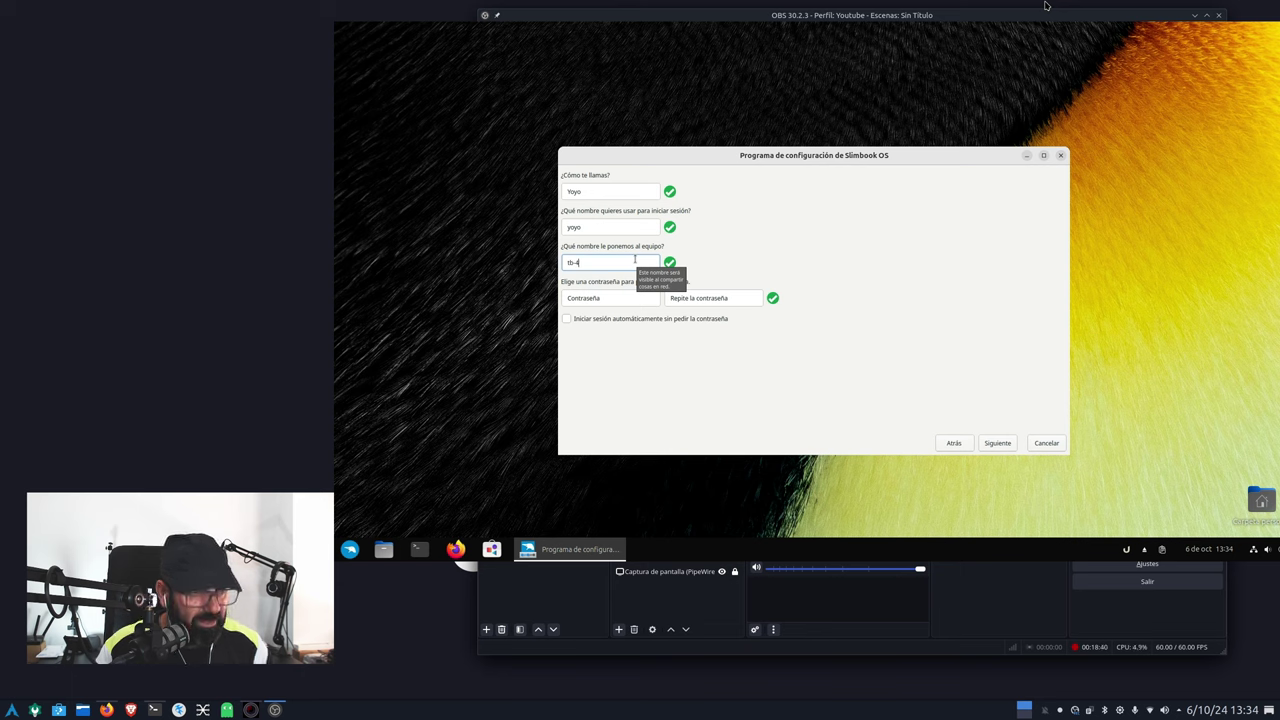
{"action": "type", "text": "000"}
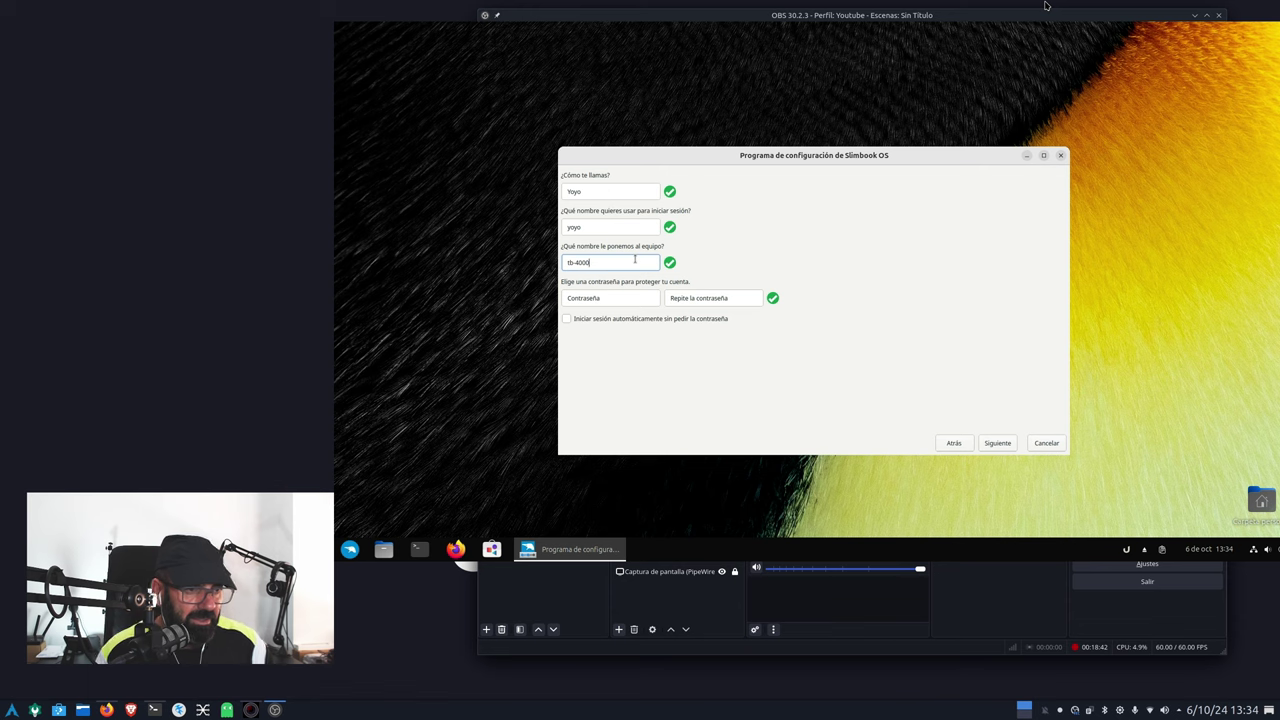
- Move the setup window and the software update window apart, then return to the account setup
{"action": "left_click", "coordinate": [624, 297]}
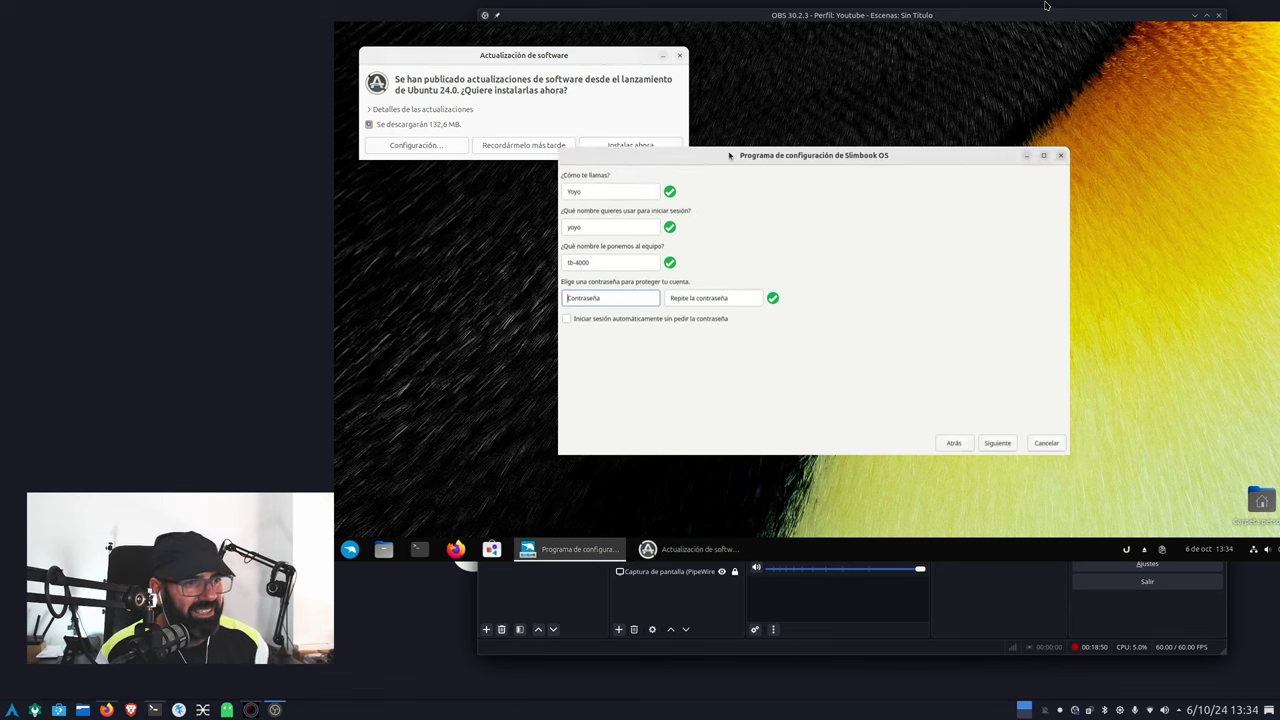
{"action": "left_click_drag", "start_coordinate": [728, 155], "coordinate": [902, 202]}
{"action": "left_click_drag", "start_coordinate": [578, 56], "coordinate": [598, 120]}
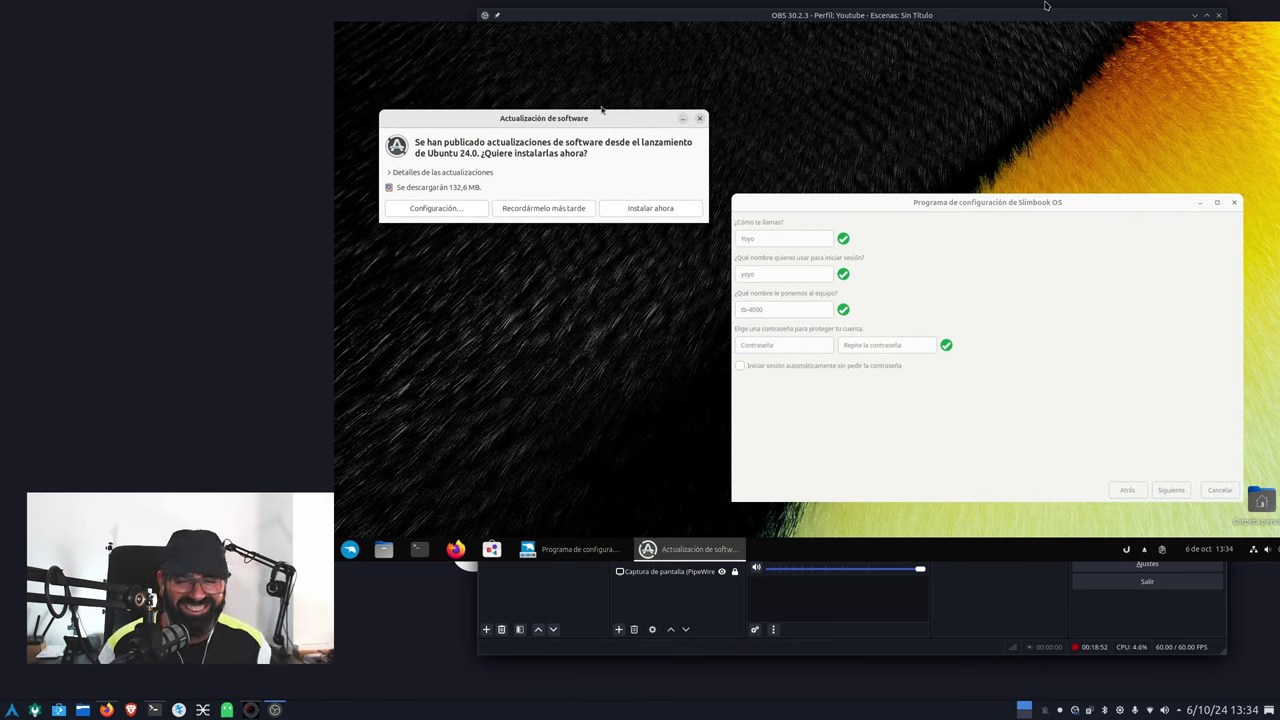
{"action": "left_click", "coordinate": [932, 212]}
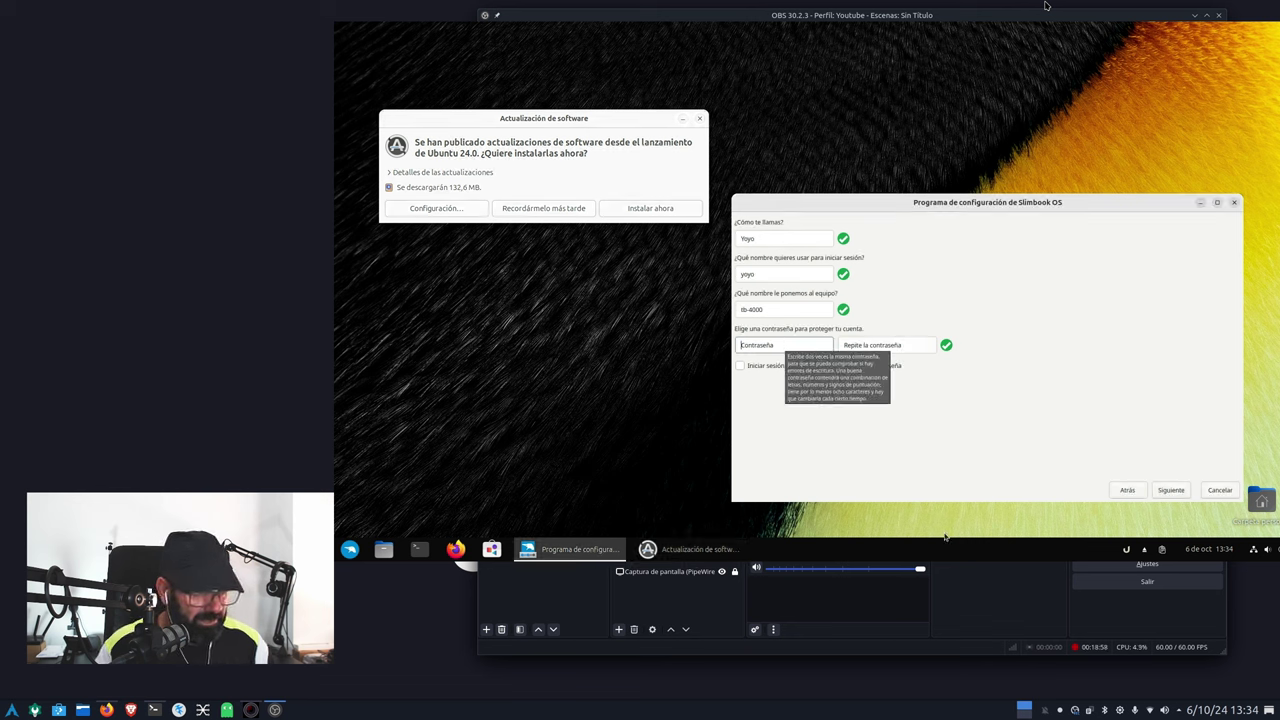
{"action": "type", "text": "•••••"}
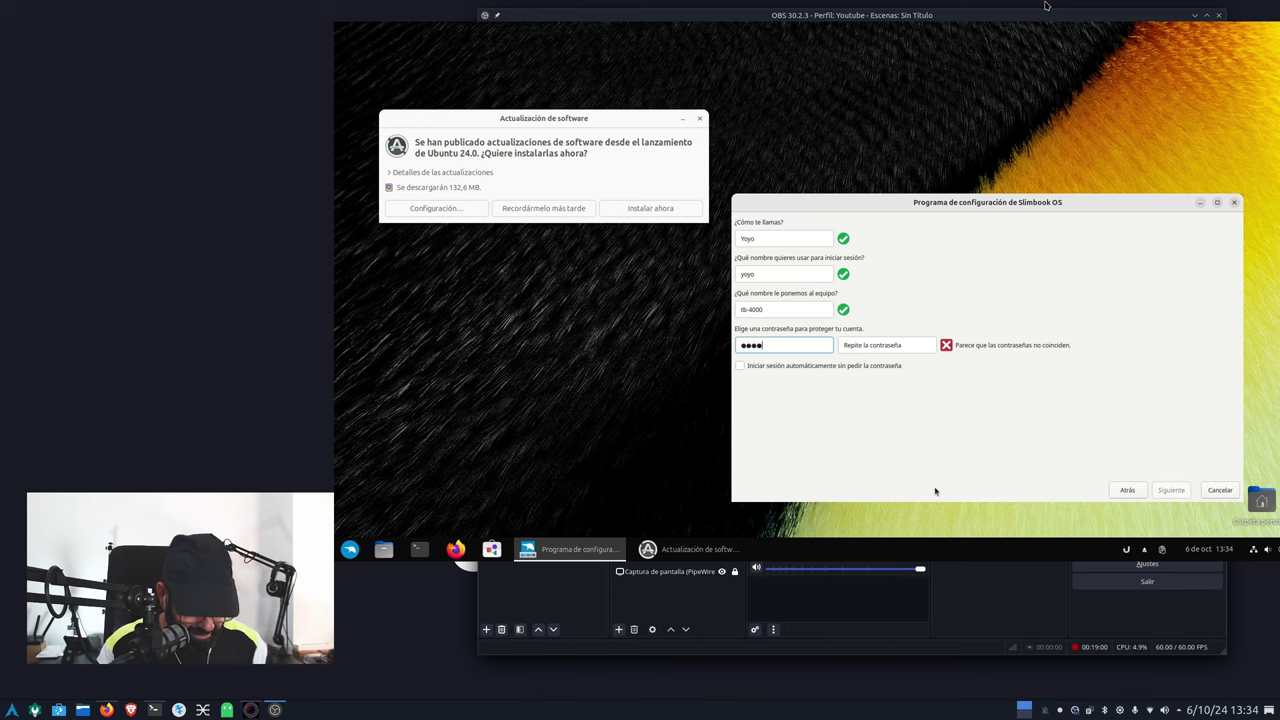
{"action": "key", "text": "BackSpace"}
{"action": "key", "text": "BackSpace"}
{"action": "key", "text": "BackSpace"}
{"action": "key", "text": "BackSpace"}
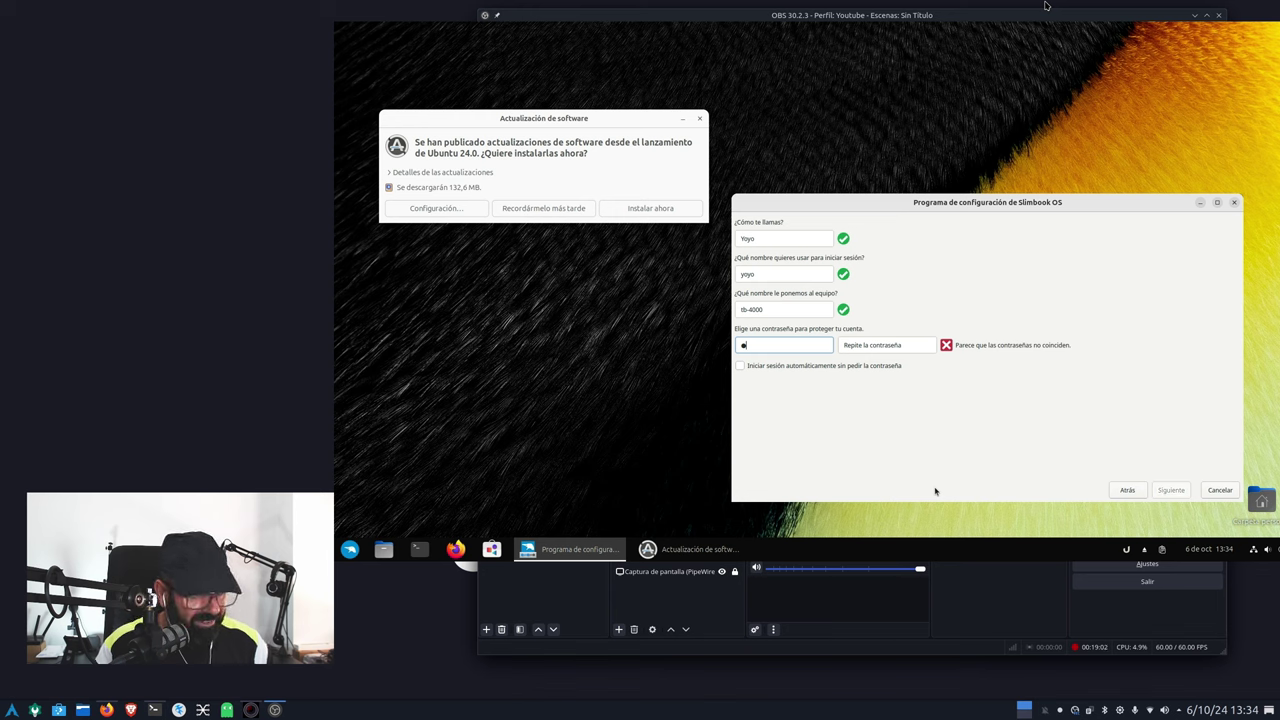
{"action": "type", "text": "•••••"}
{"action": "key", "text": "BackSpace"}
{"action": "key", "text": "BackSpace"}
{"action": "key", "text": "BackSpace"}
{"action": "key", "text": "BackSpace"}
{"action": "key", "text": "BackSpace"}
{"action": "key", "text": "BackSpace"}
- Enter the account password, repeat it in the confirmation field and continue
{"action": "type", "text": "•••••••••"}
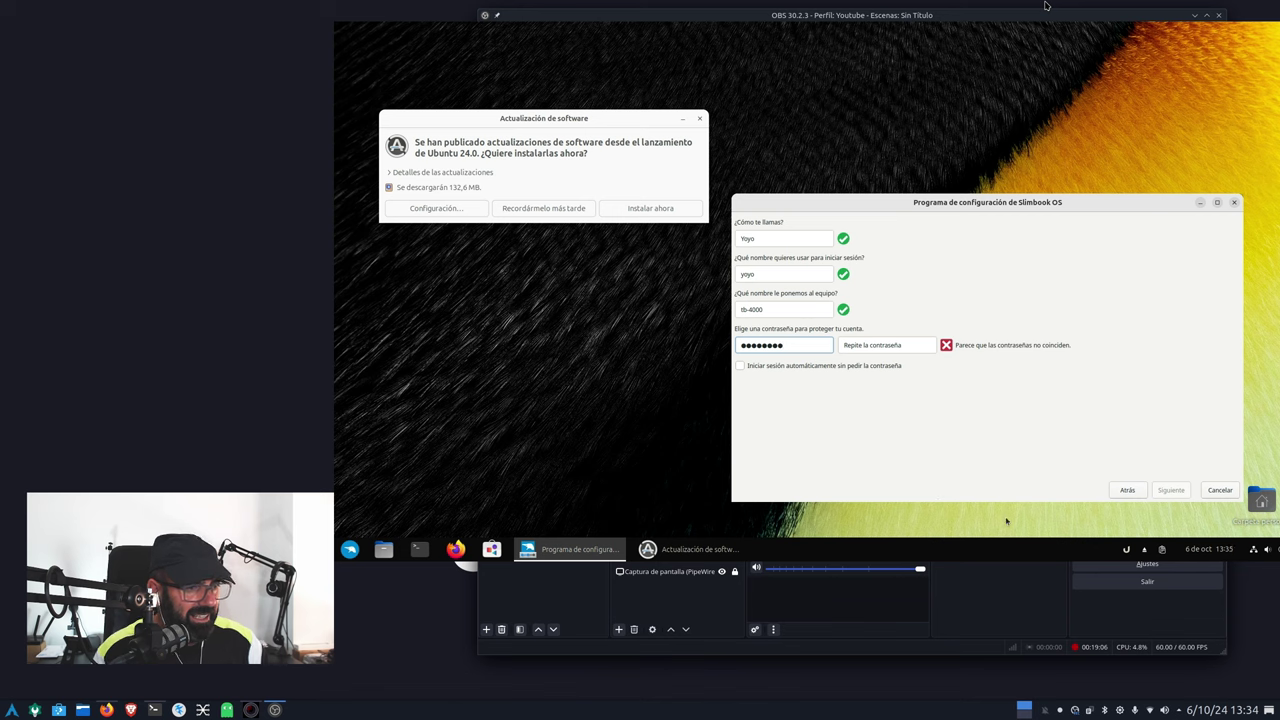
{"action": "left_click", "coordinate": [893, 344]}
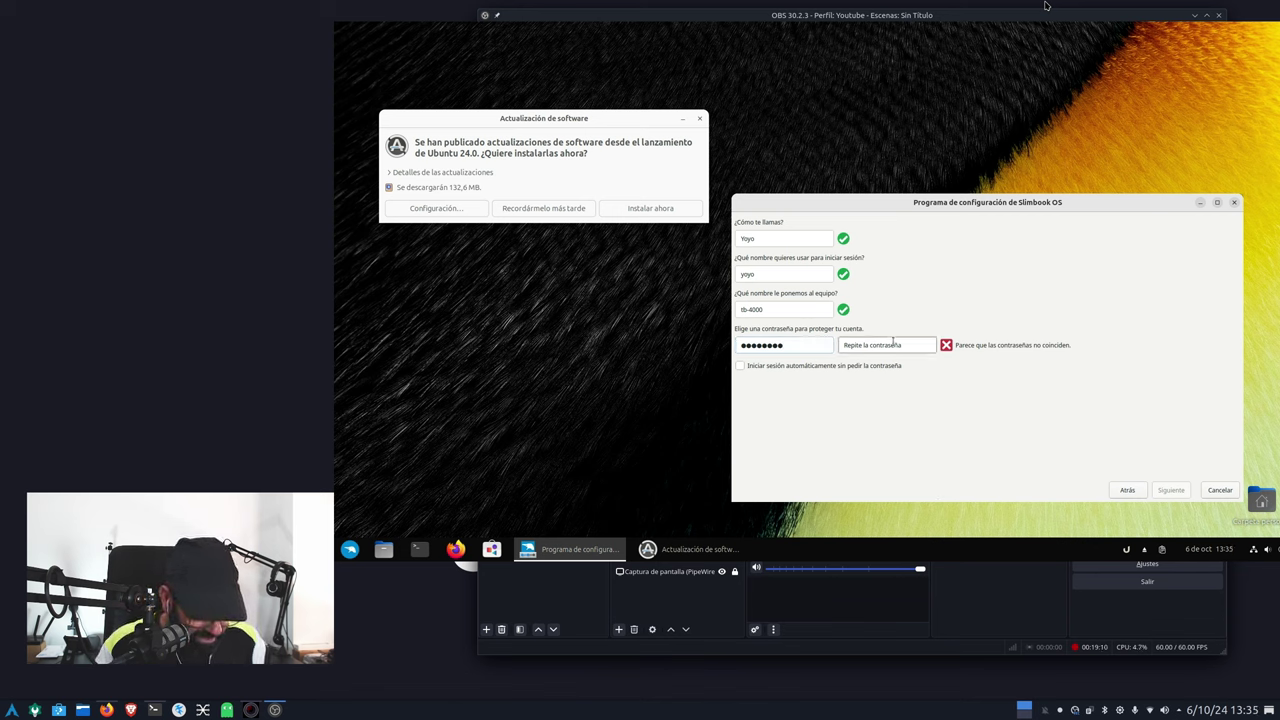
{"action": "type", "text": "••••••••"}
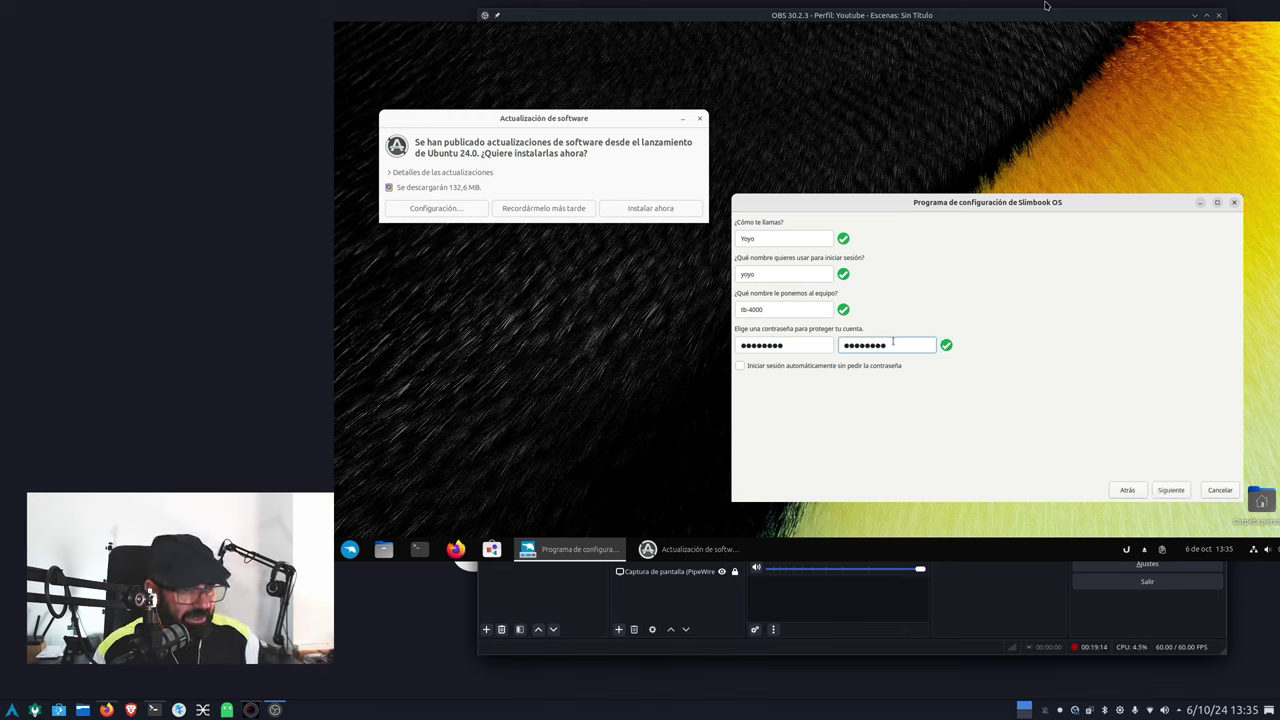
{"action": "left_click", "coordinate": [1165, 492]}
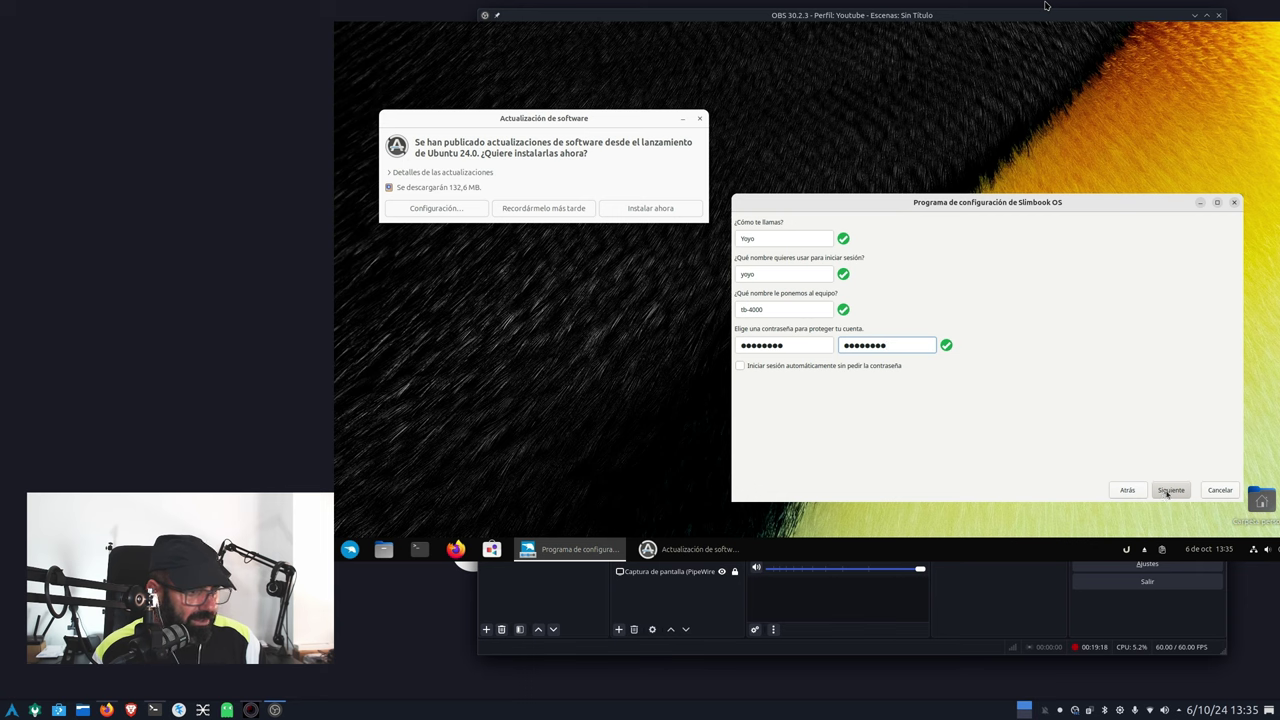
- Change the computer name to TB-4000 and apply the configuration from the summary
{"action": "left_click", "coordinate": [744, 309]}
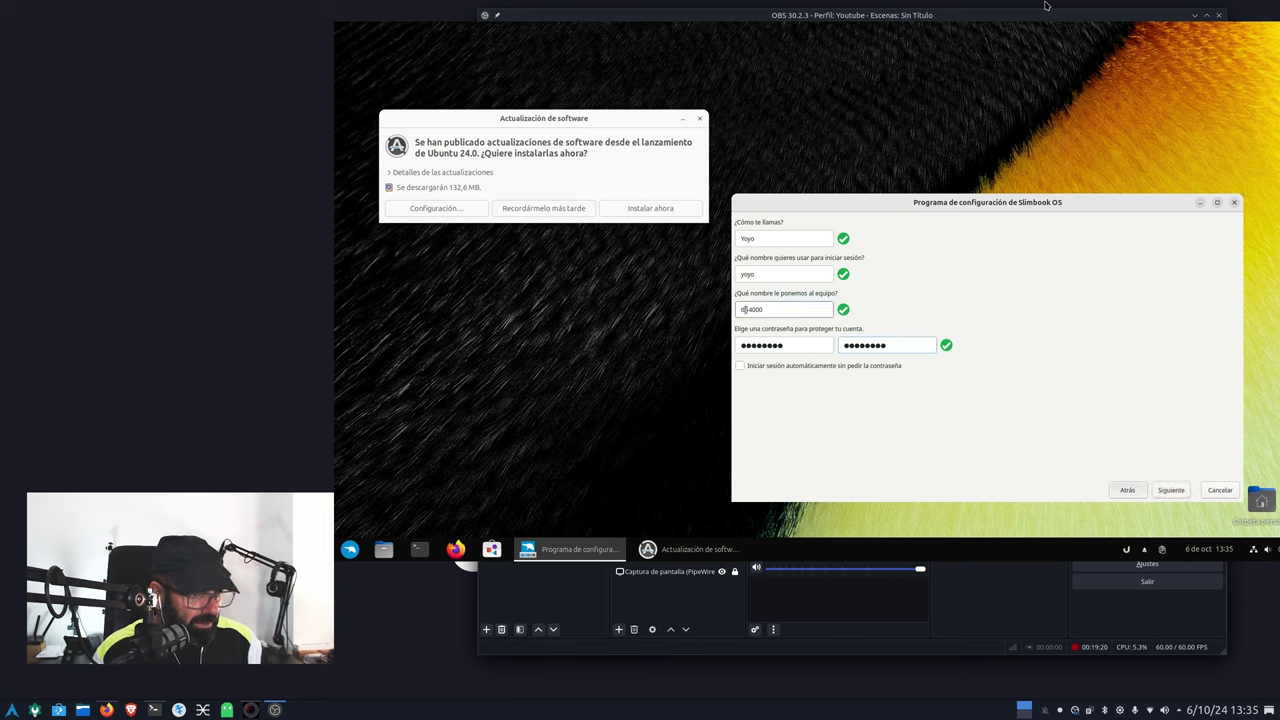
{"action": "key", "text": "BackSpace"}
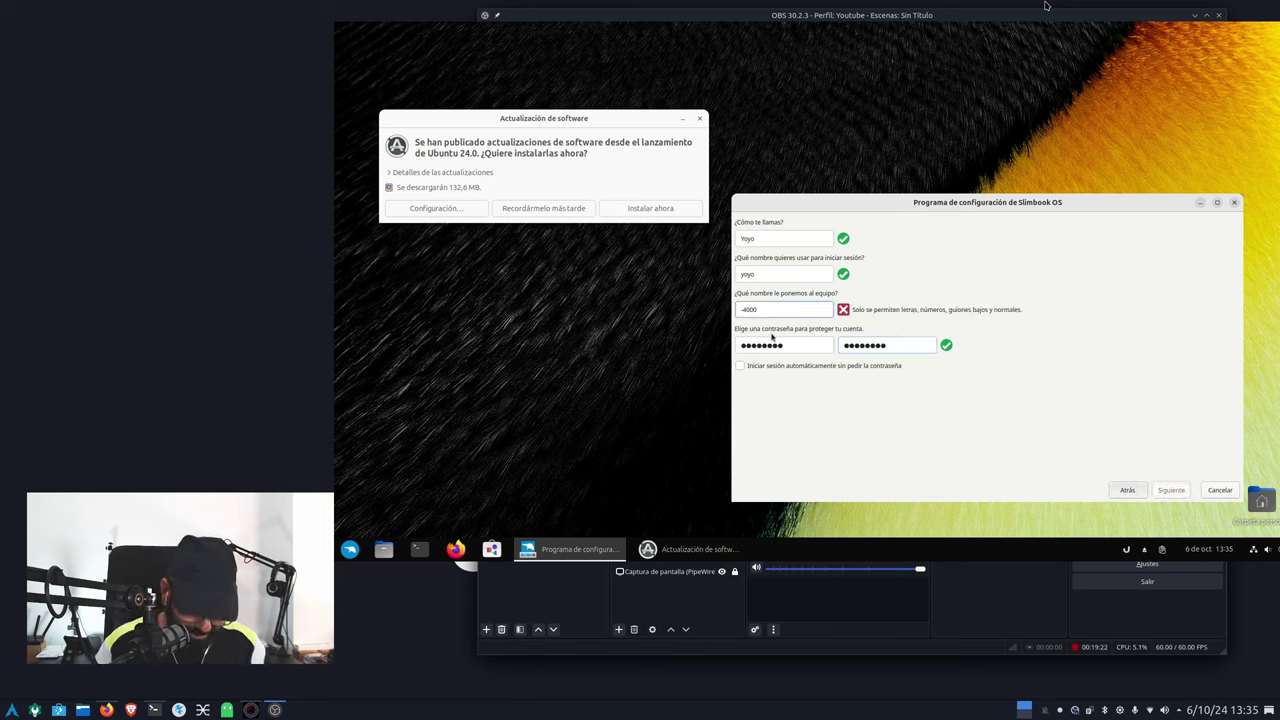
{"action": "type", "text": "TB"}
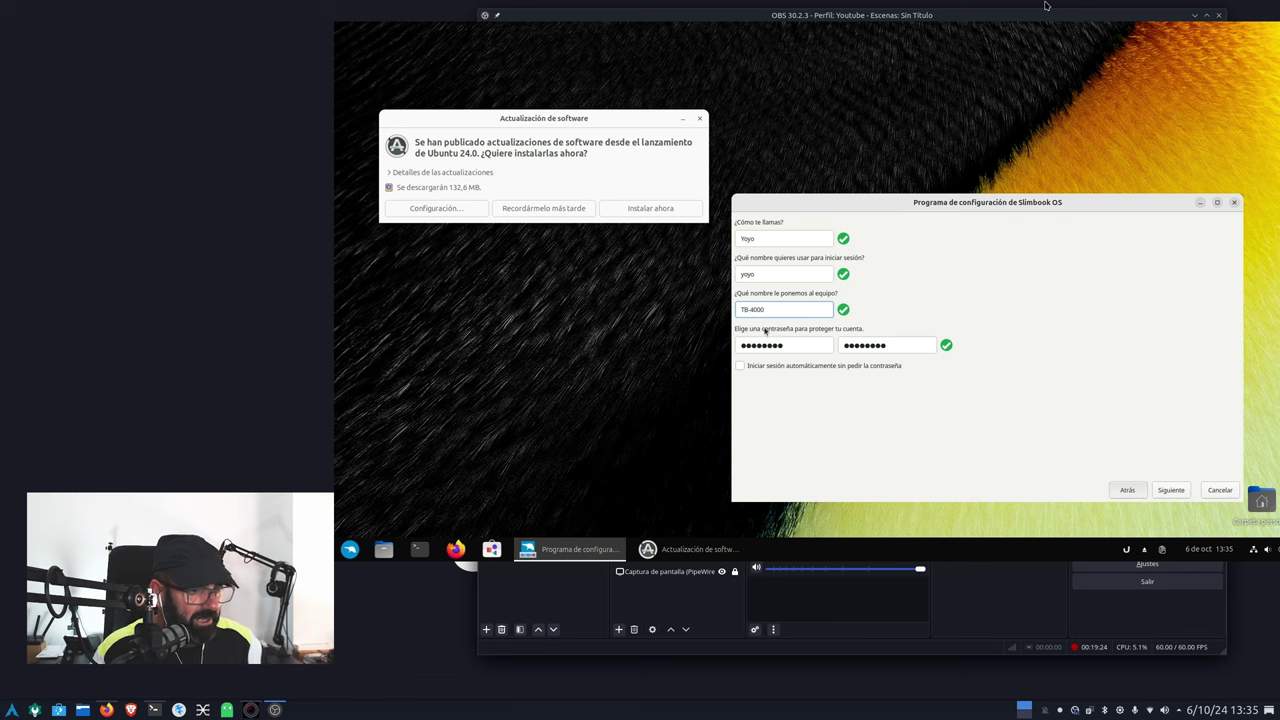
{"action": "left_click", "coordinate": [1172, 490]}
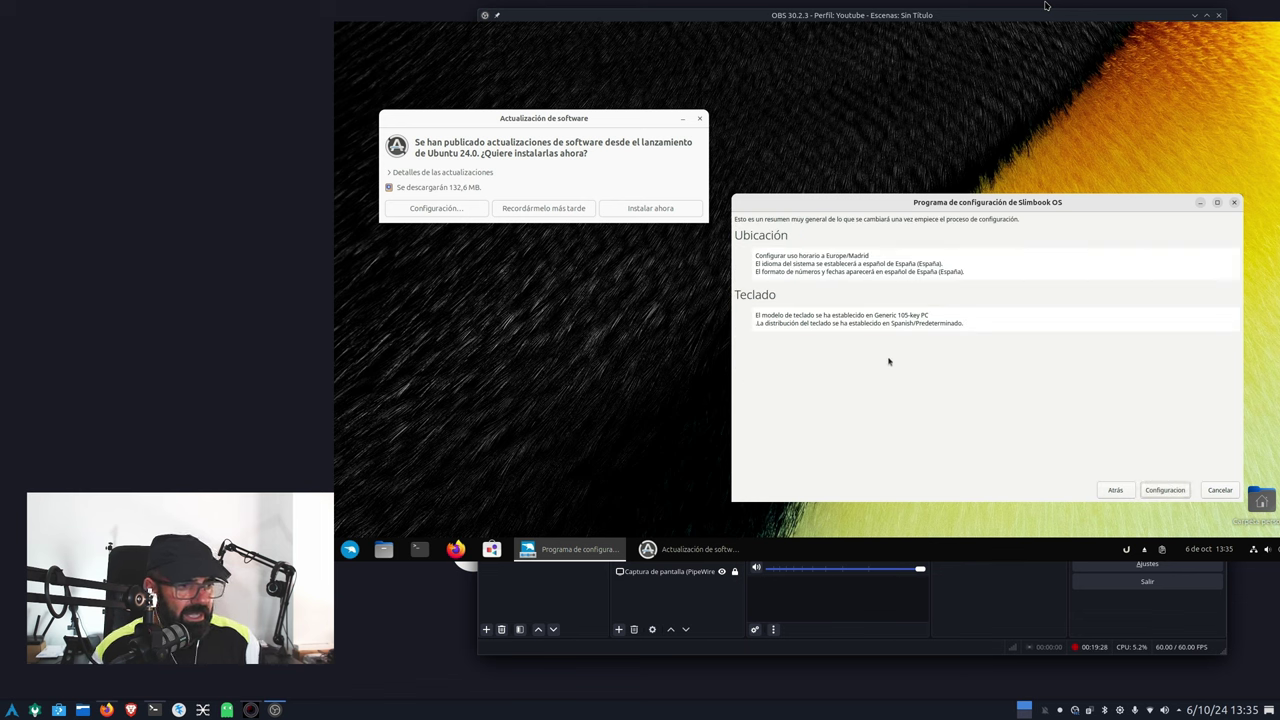
{"action": "left_click", "coordinate": [1165, 490]}
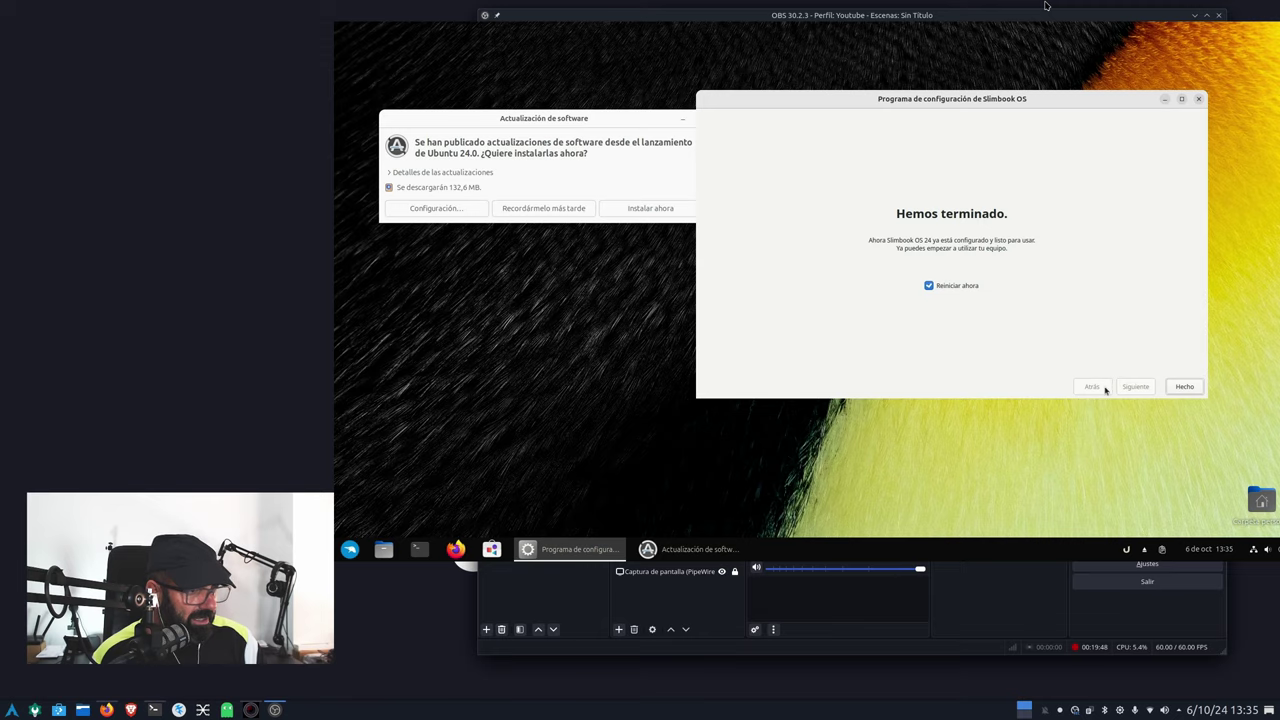
- Finish the setup with an immediate restart and log in to the Ubuntu session with the account password
{"action": "left_click", "coordinate": [1180, 387]}
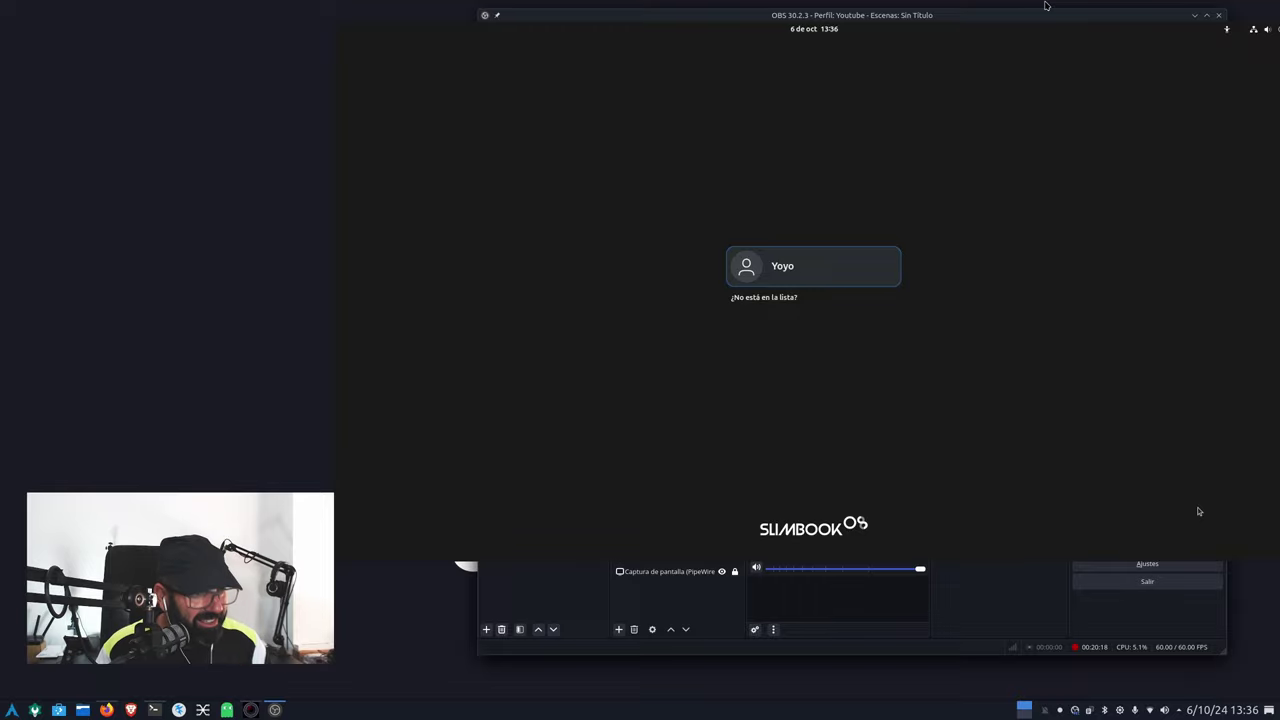
{"action": "key", "text": "Return"}
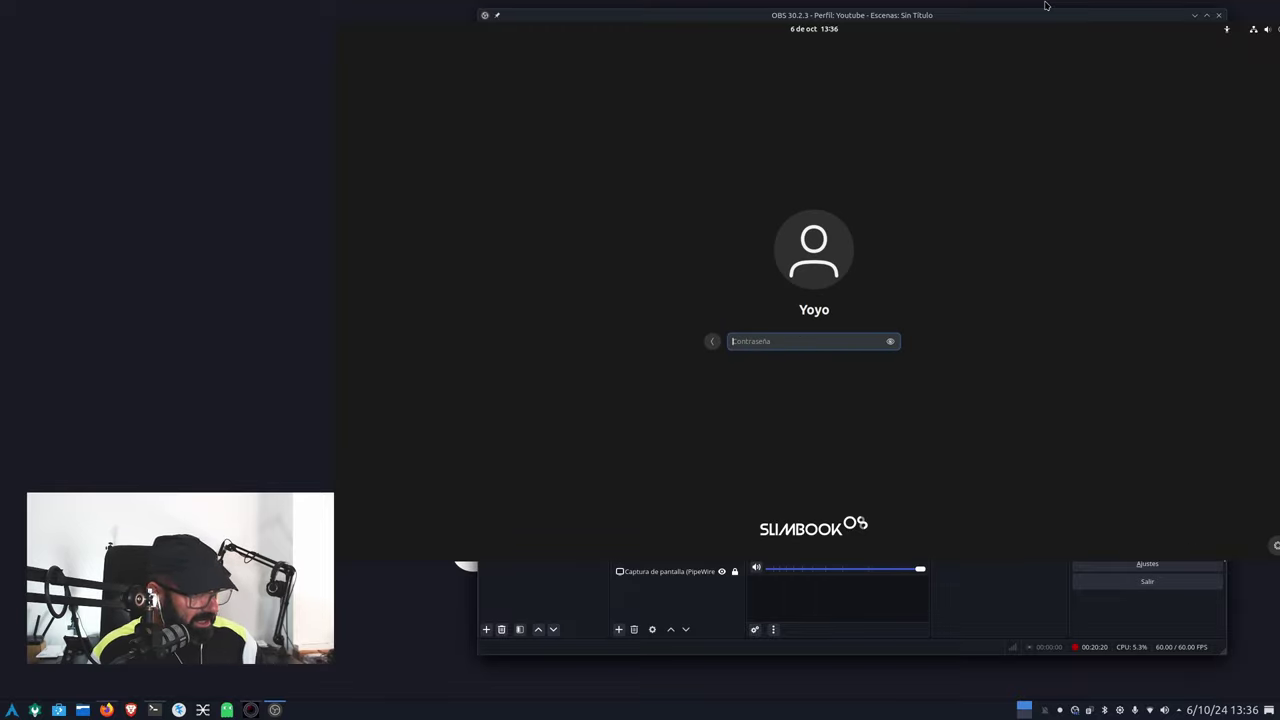
{"action": "left_click", "coordinate": [1275, 545]}
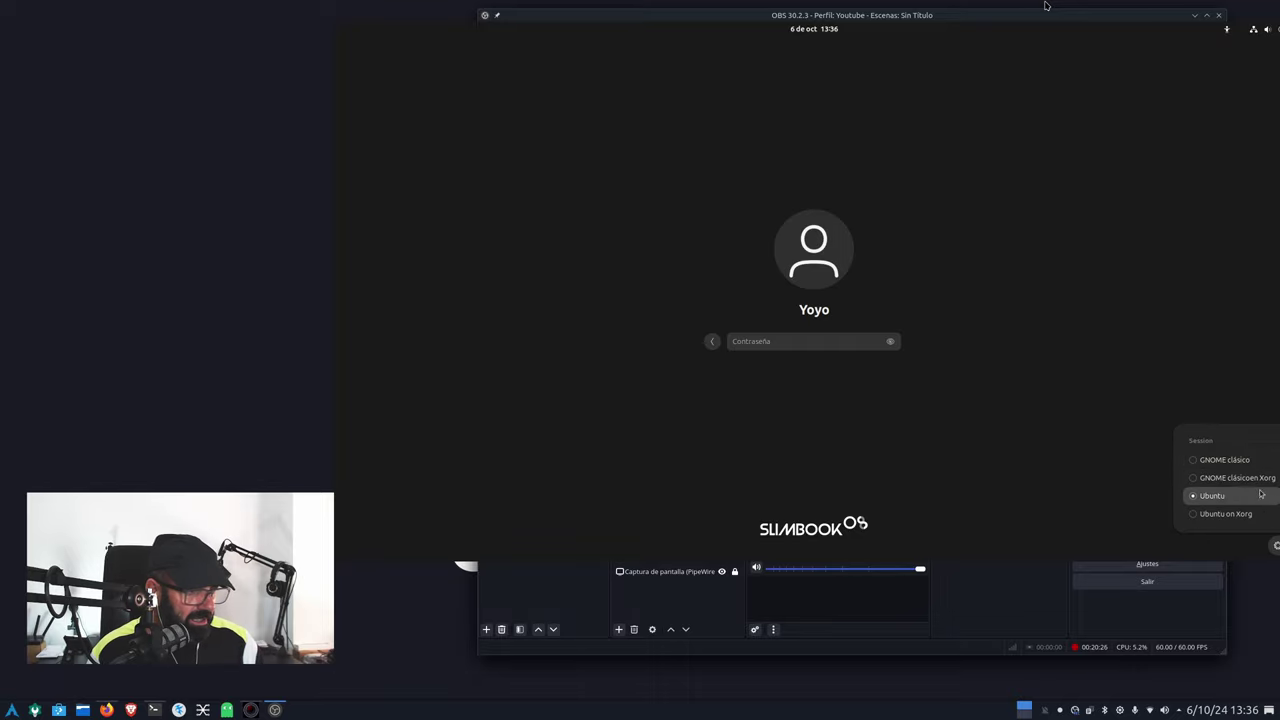
{"action": "left_click", "coordinate": [1030, 481]}
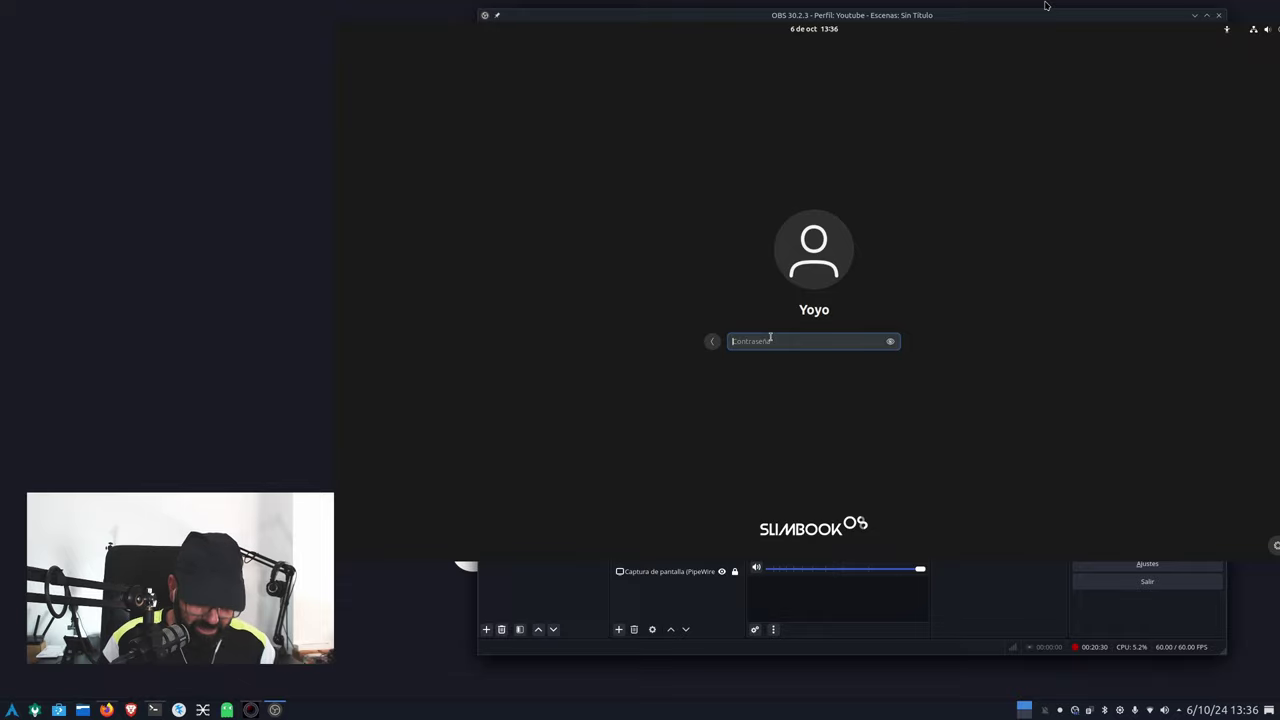
{"action": "type", "text": "********"}
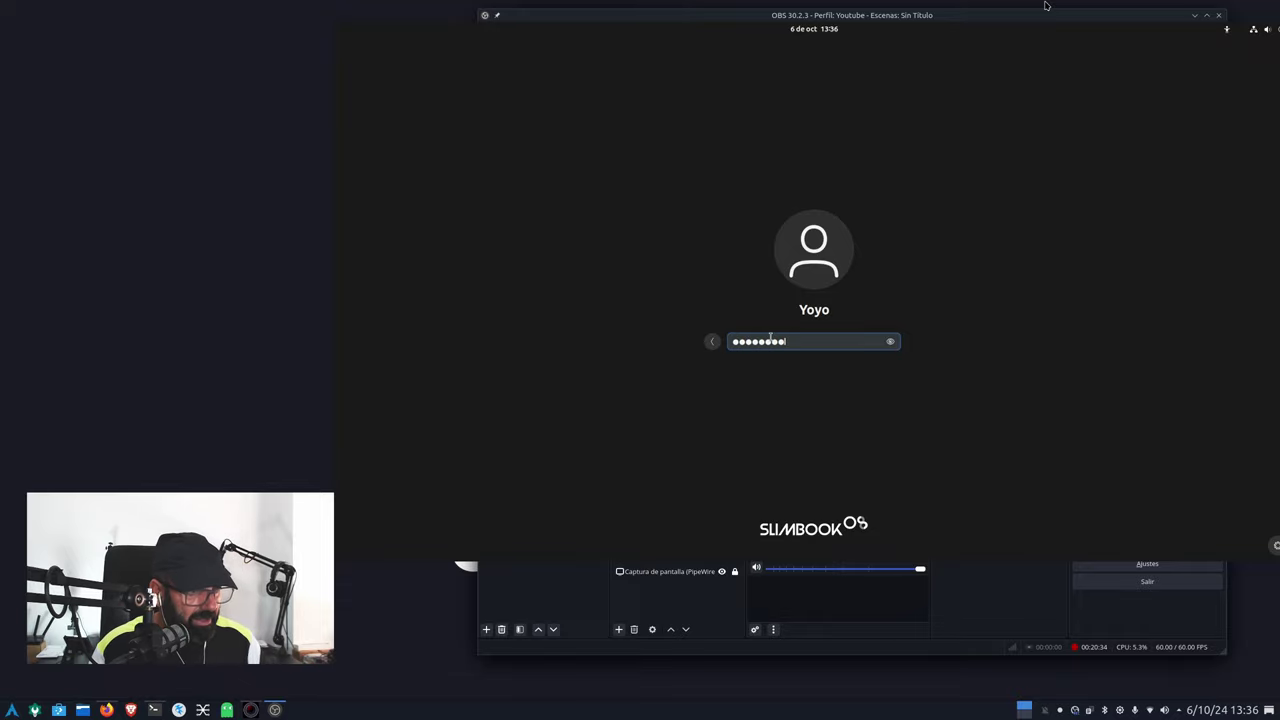
{"action": "key", "text": "Return"}
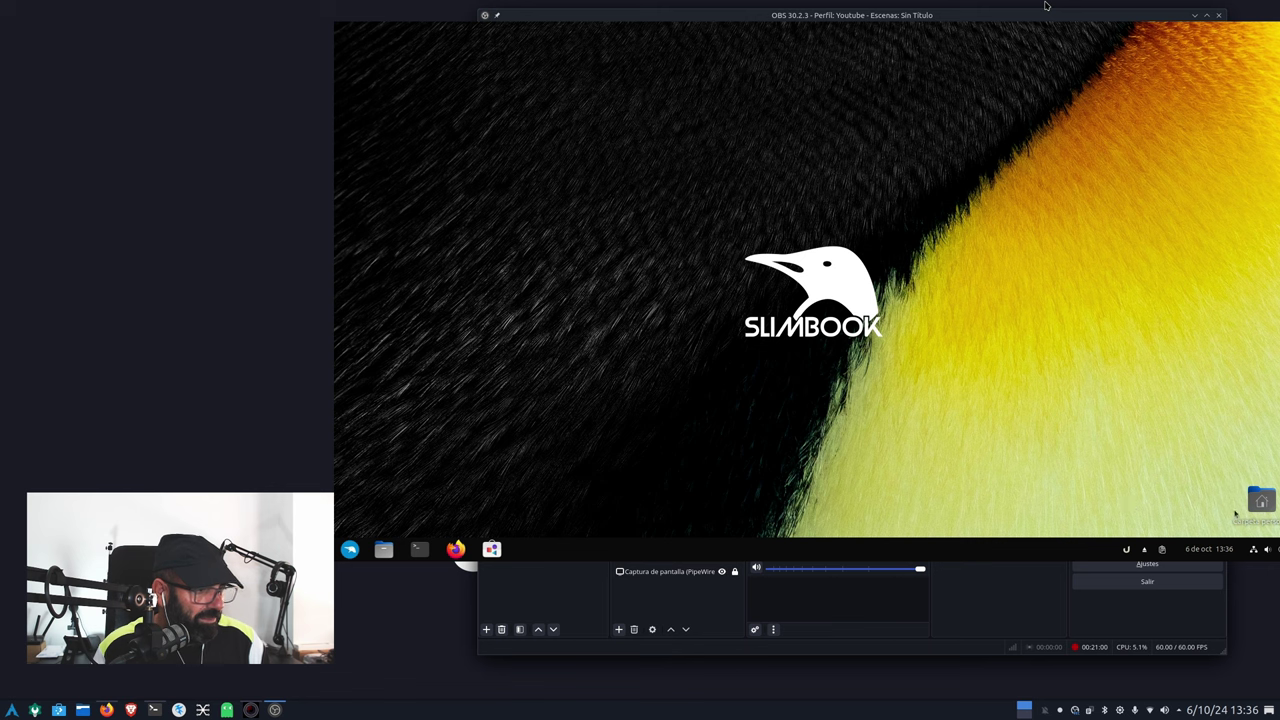
- Move the Carpeta personal icon to the upper-left area of the desktop and check the folder's contents
{"action": "left_click_drag", "start_coordinate": [1256, 506], "coordinate": [432, 106]}
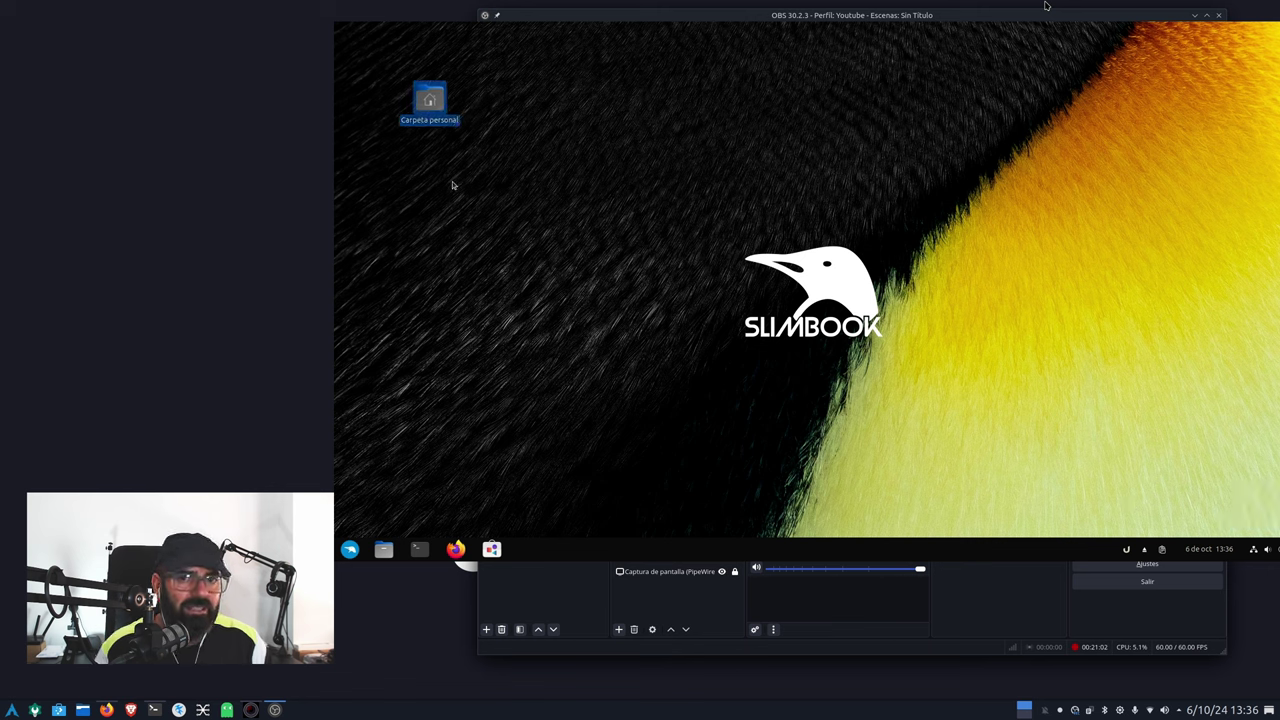
{"action": "double_click", "coordinate": [428, 100]}
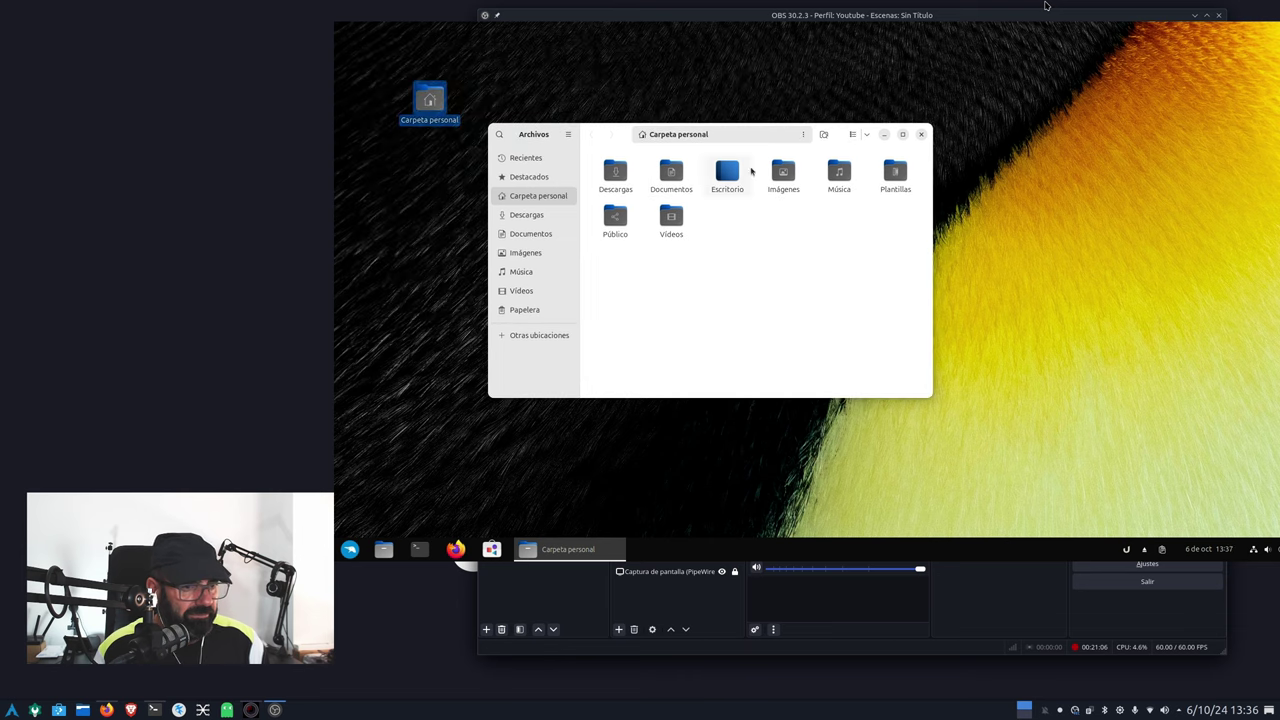
{"action": "left_click", "coordinate": [921, 134]}
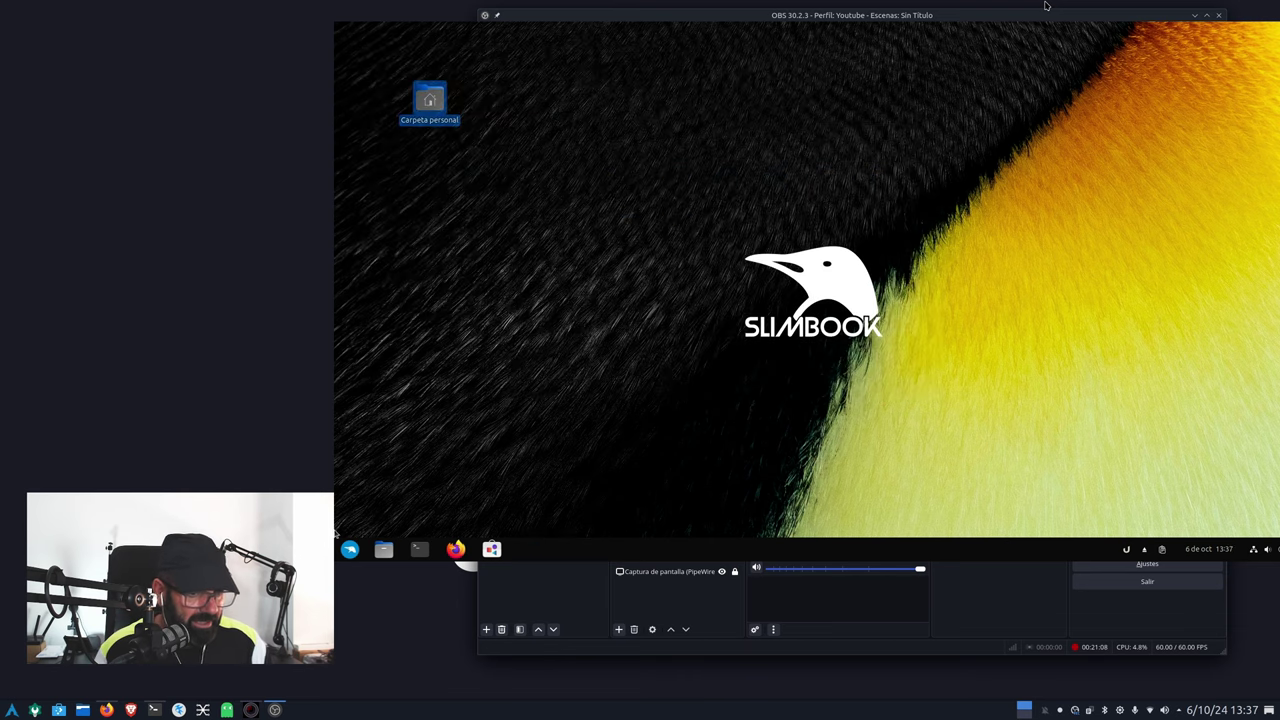
- Look over the installed applications in the overview and the toggles in the quick settings
{"action": "left_click", "coordinate": [349, 549]}
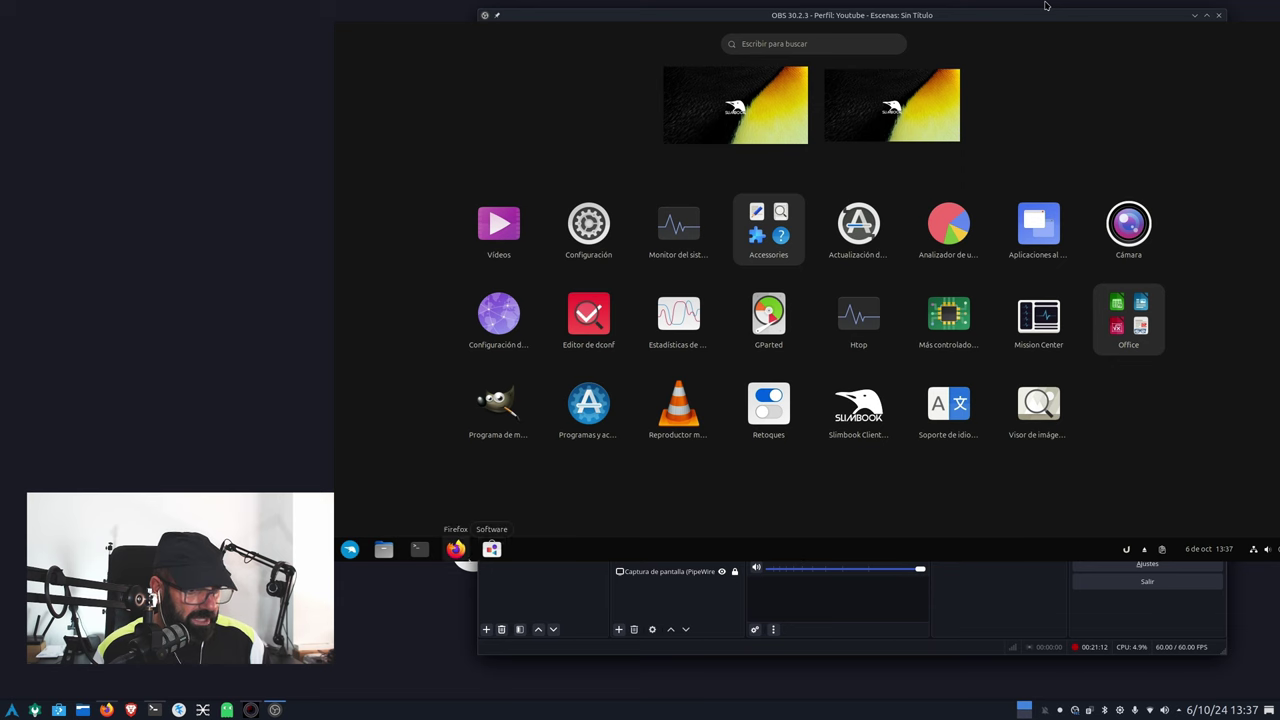
{"action": "left_click", "coordinate": [349, 549]}
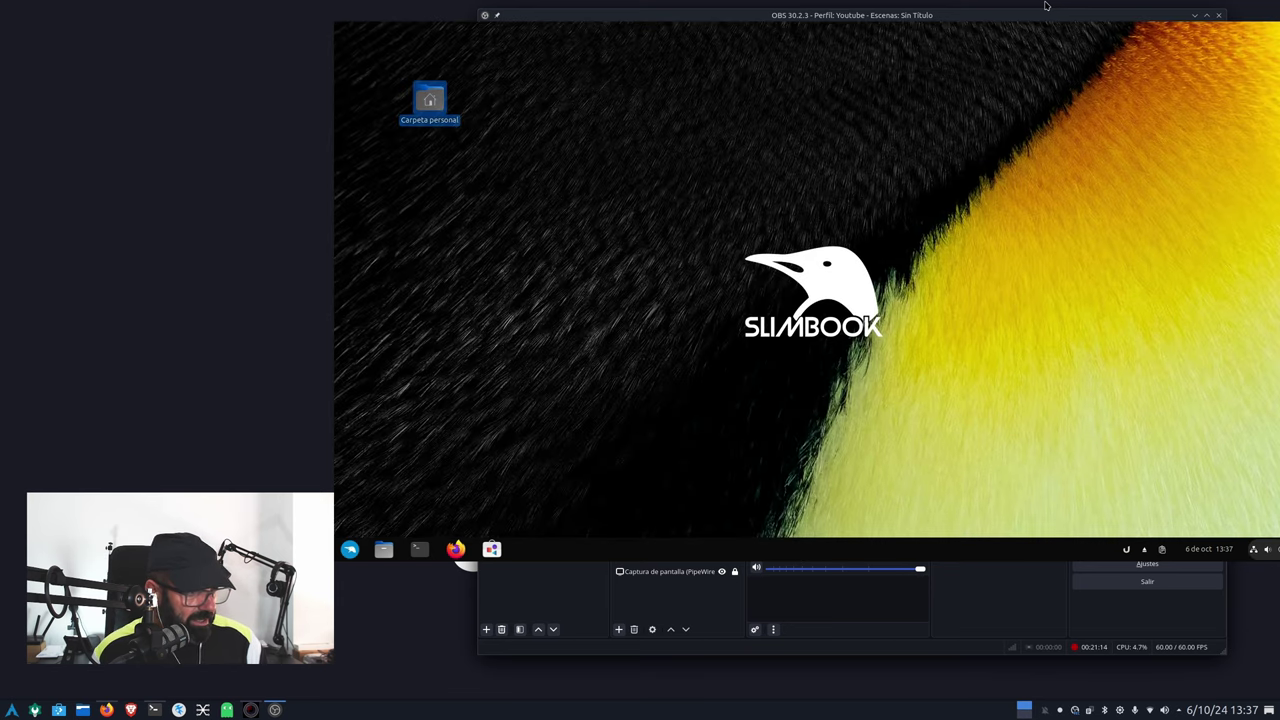
{"action": "left_click", "coordinate": [1260, 549]}
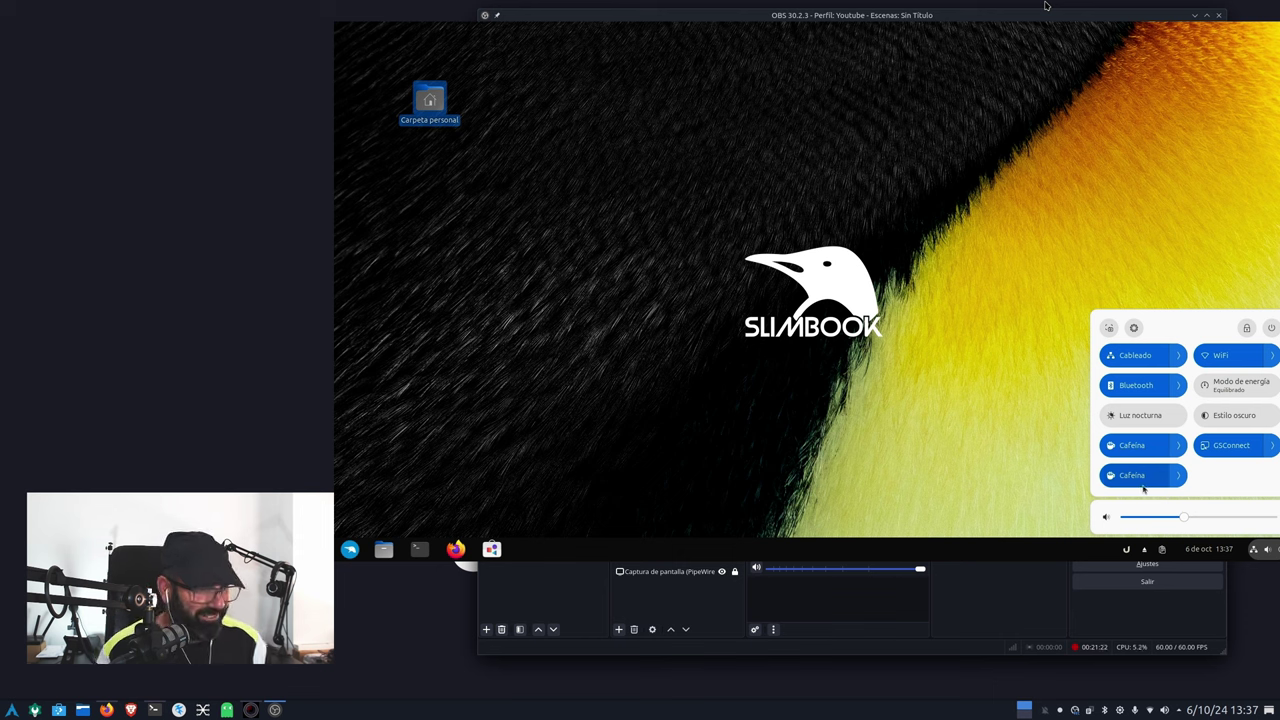
{"action": "left_click", "coordinate": [1212, 549]}
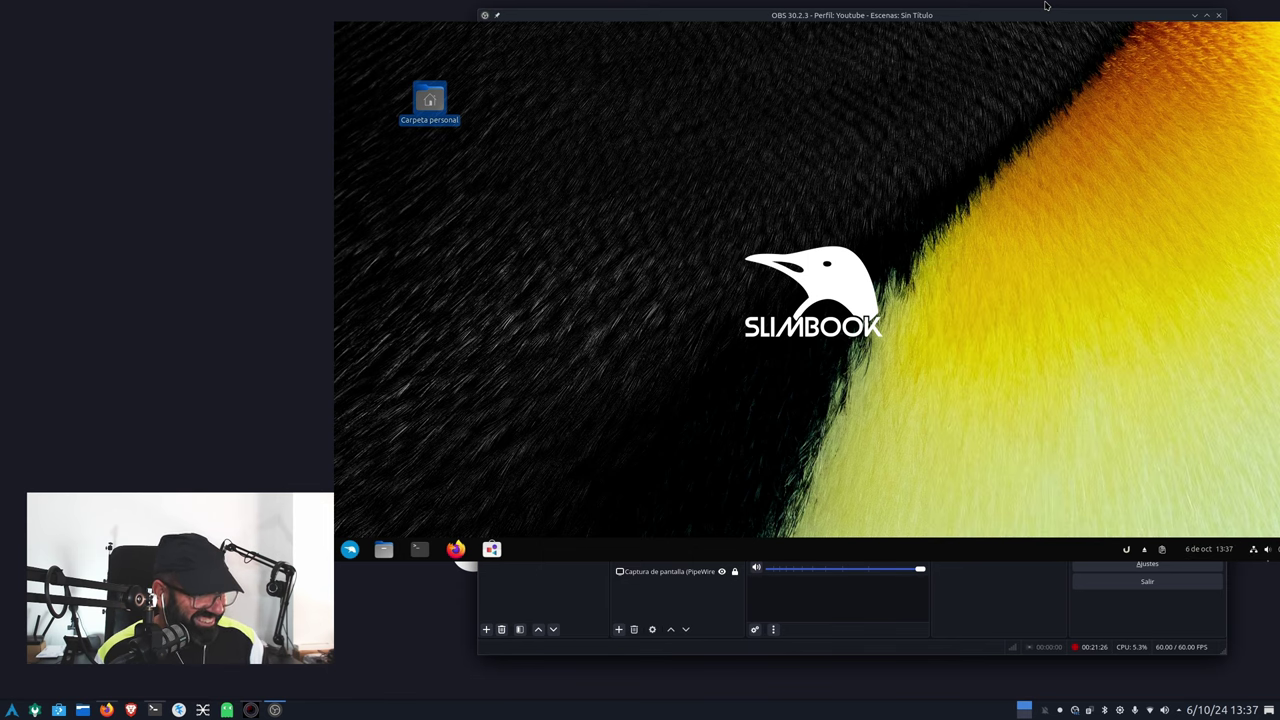
- Open the Sistema page of the system settings and install the published software updates
{"action": "left_click", "coordinate": [1260, 549]}
{"action": "left_click", "coordinate": [1145, 477]}
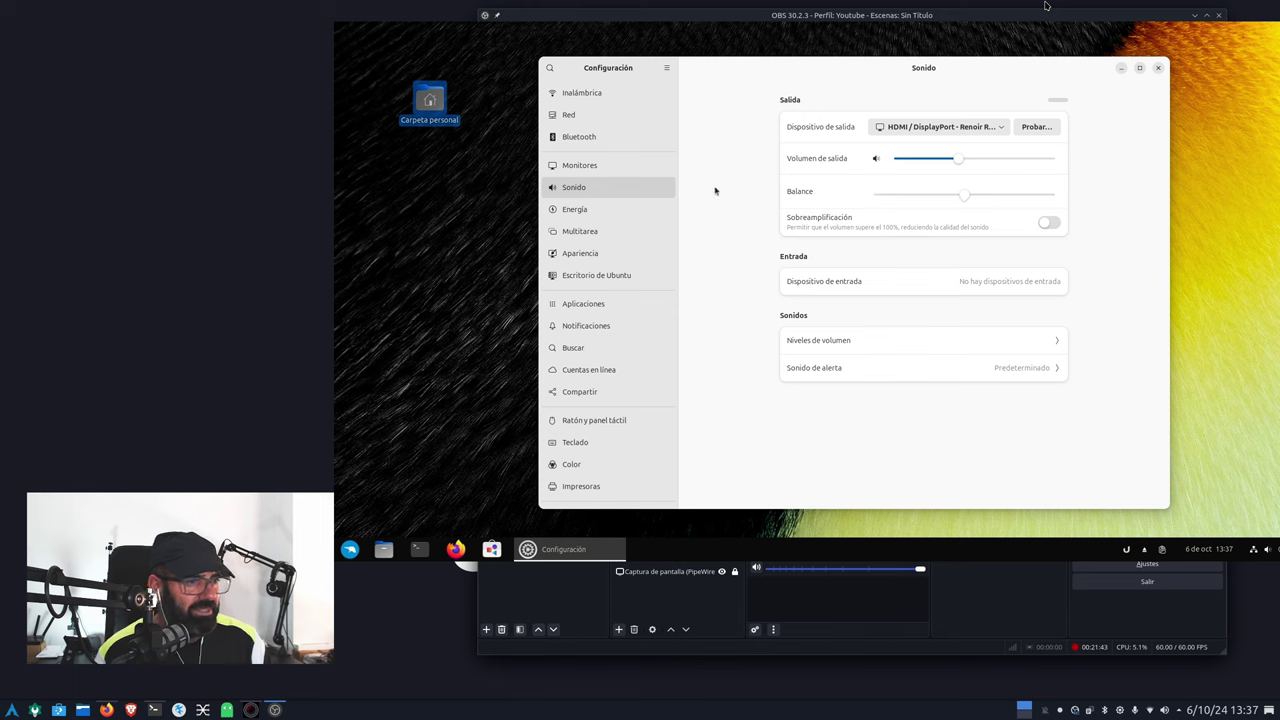
{"action": "scroll", "coordinate": [620, 205], "scroll_direction": "down", "scroll_amount": 2}
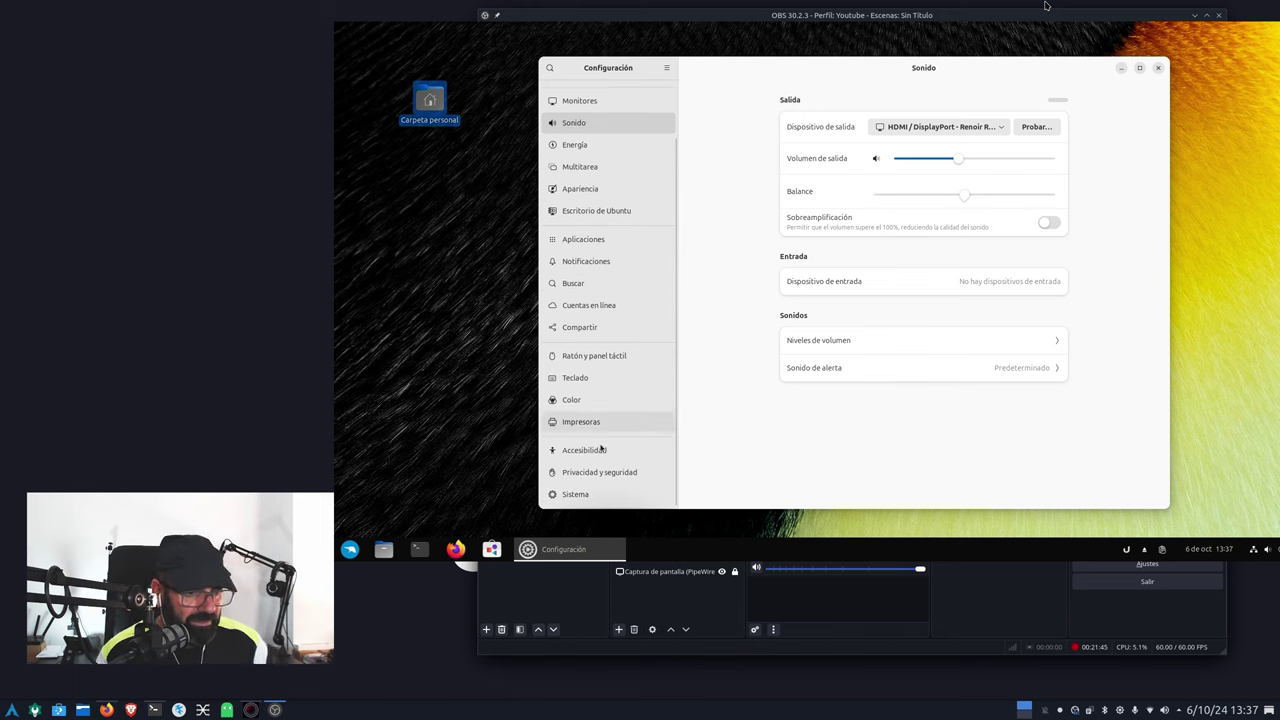
{"action": "left_click", "coordinate": [588, 496]}
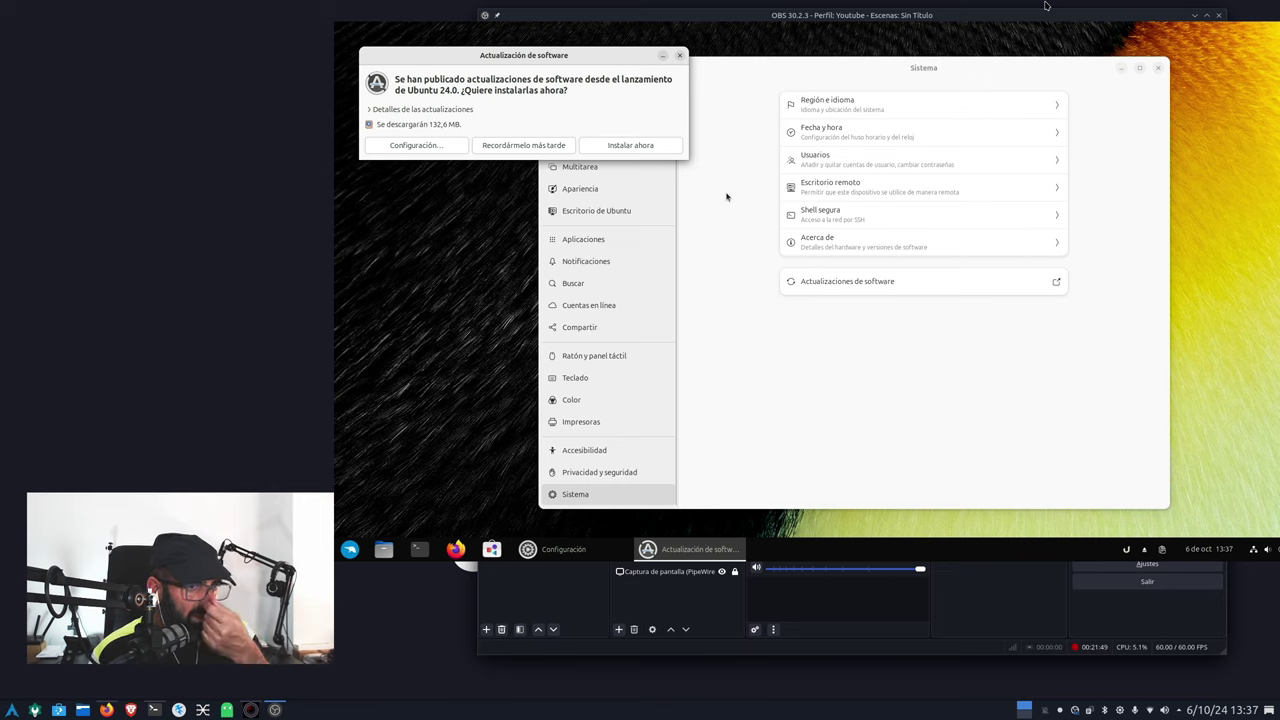
{"action": "left_click", "coordinate": [631, 146]}
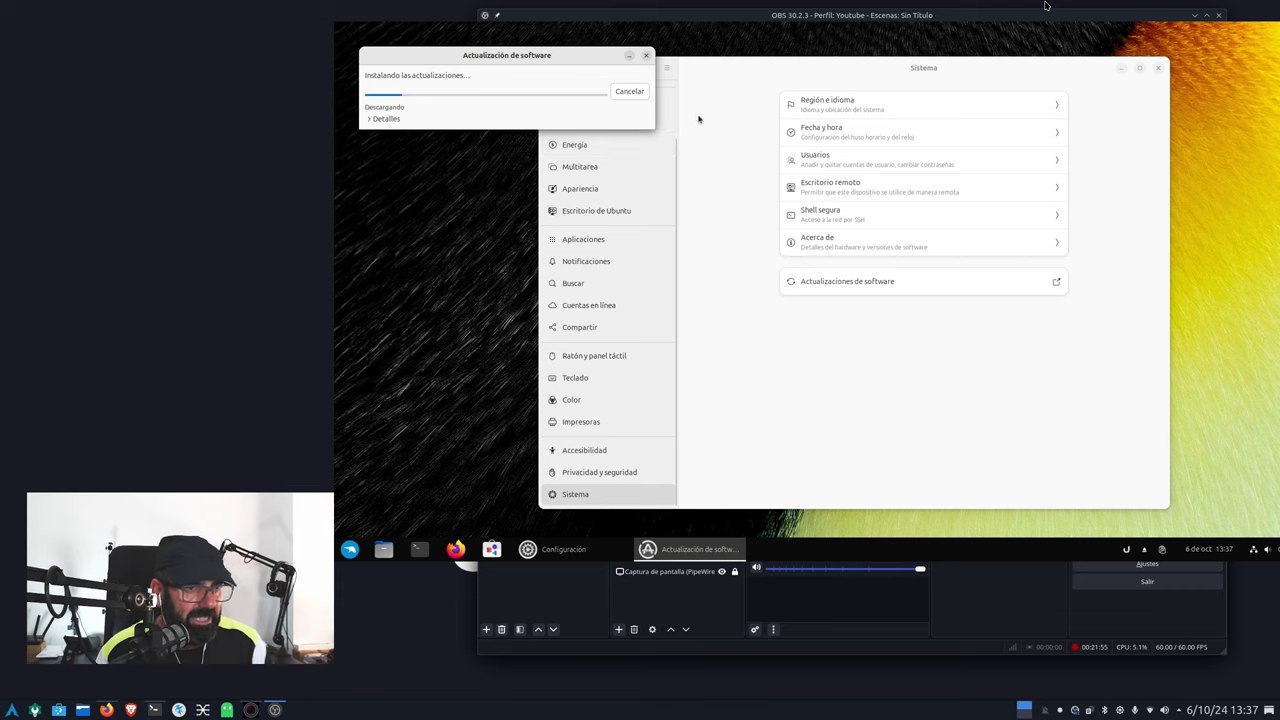
- Review the Acerca de page and the system details covering hardware, operating system, GNOME version, windowing system and kernel
{"action": "left_click", "coordinate": [826, 71]}
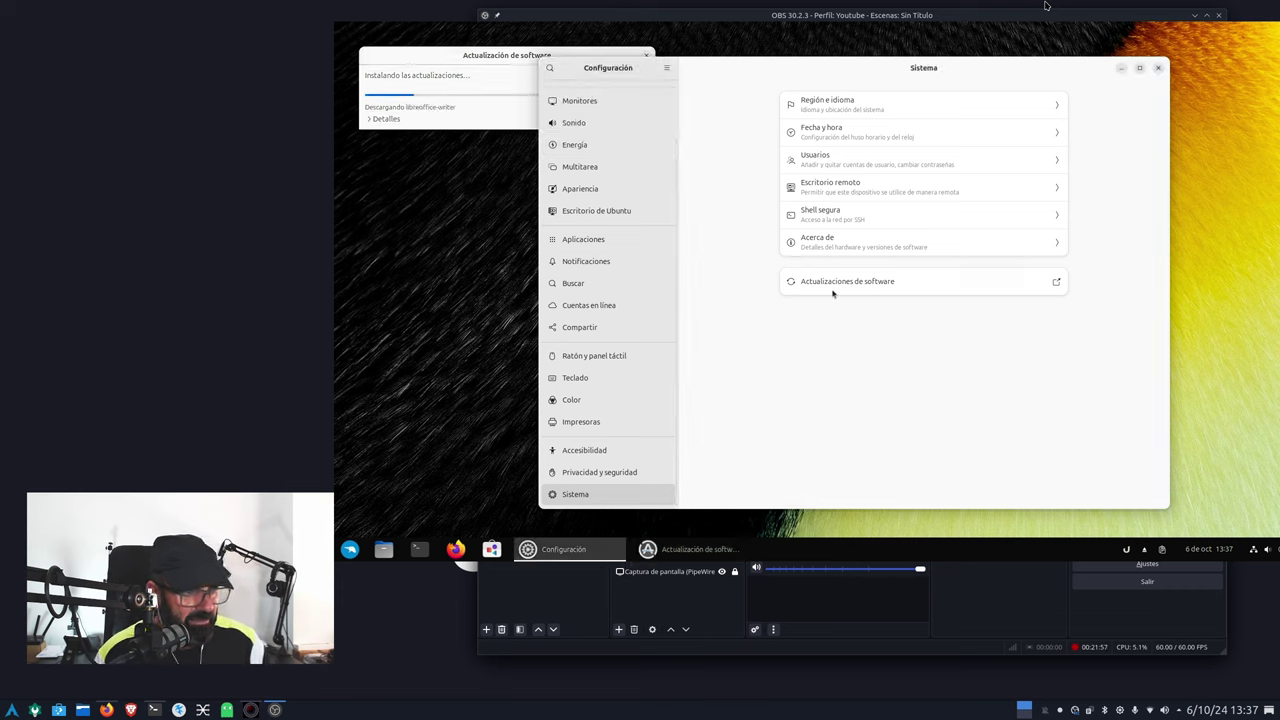
{"action": "left_click", "coordinate": [843, 247]}
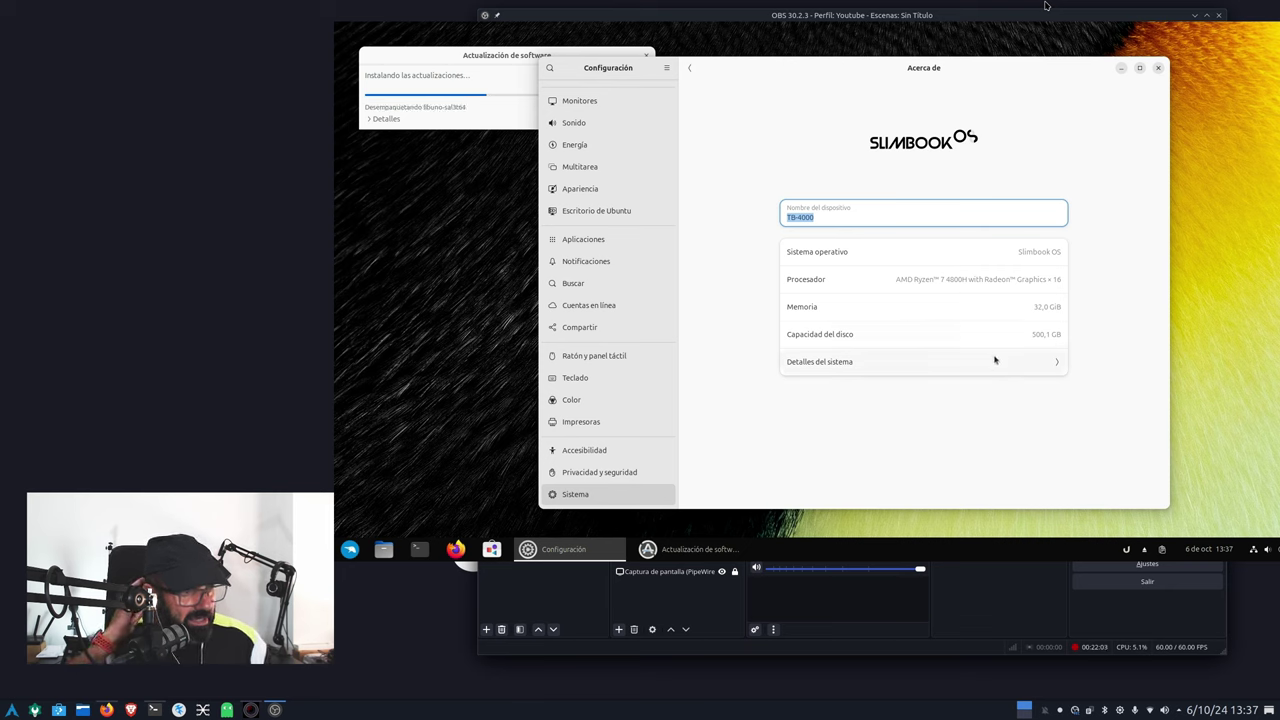
{"action": "left_click", "coordinate": [863, 363]}
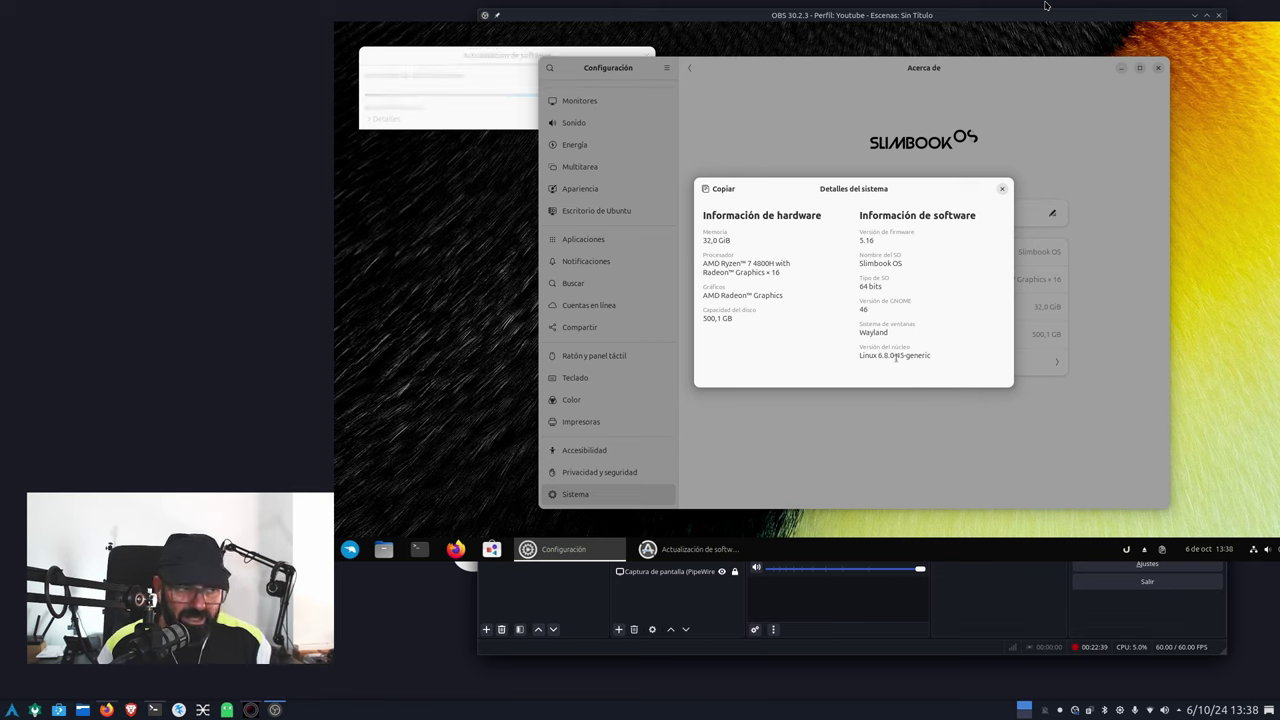
{"action": "left_click", "coordinate": [1002, 189]}
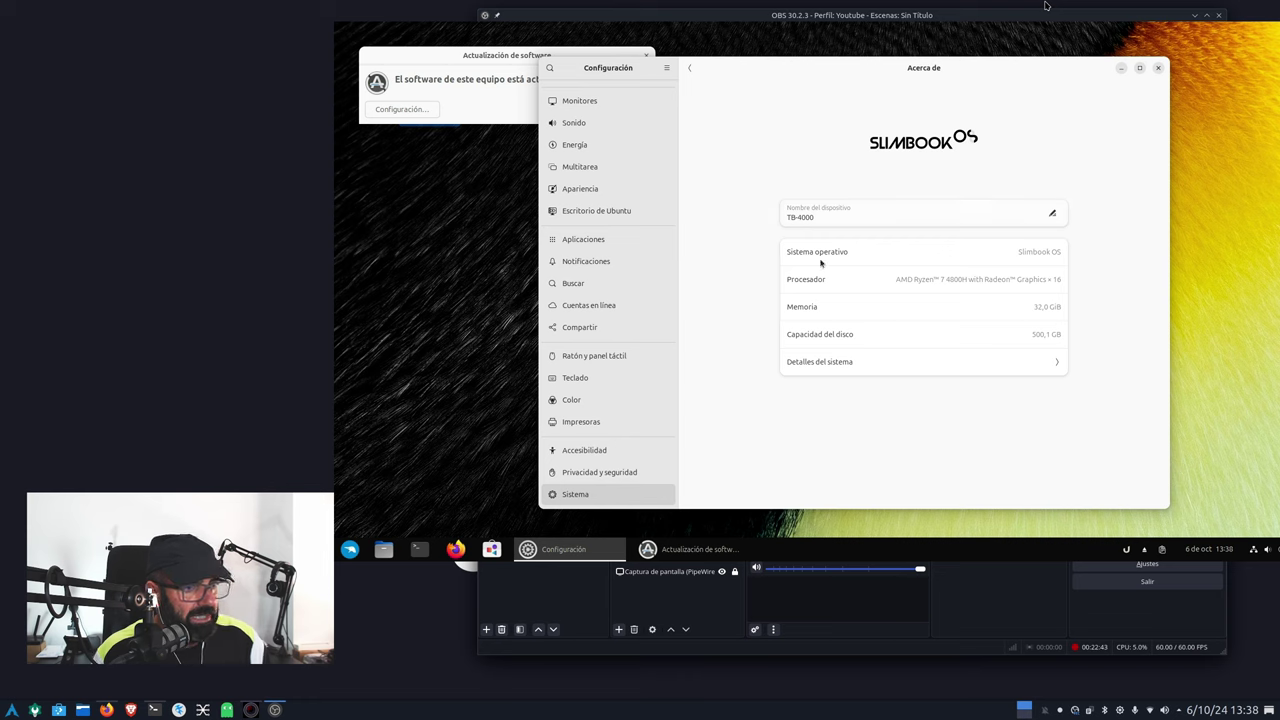
{"action": "scroll", "coordinate": [606, 234], "scroll_direction": "up", "scroll_amount": 3}
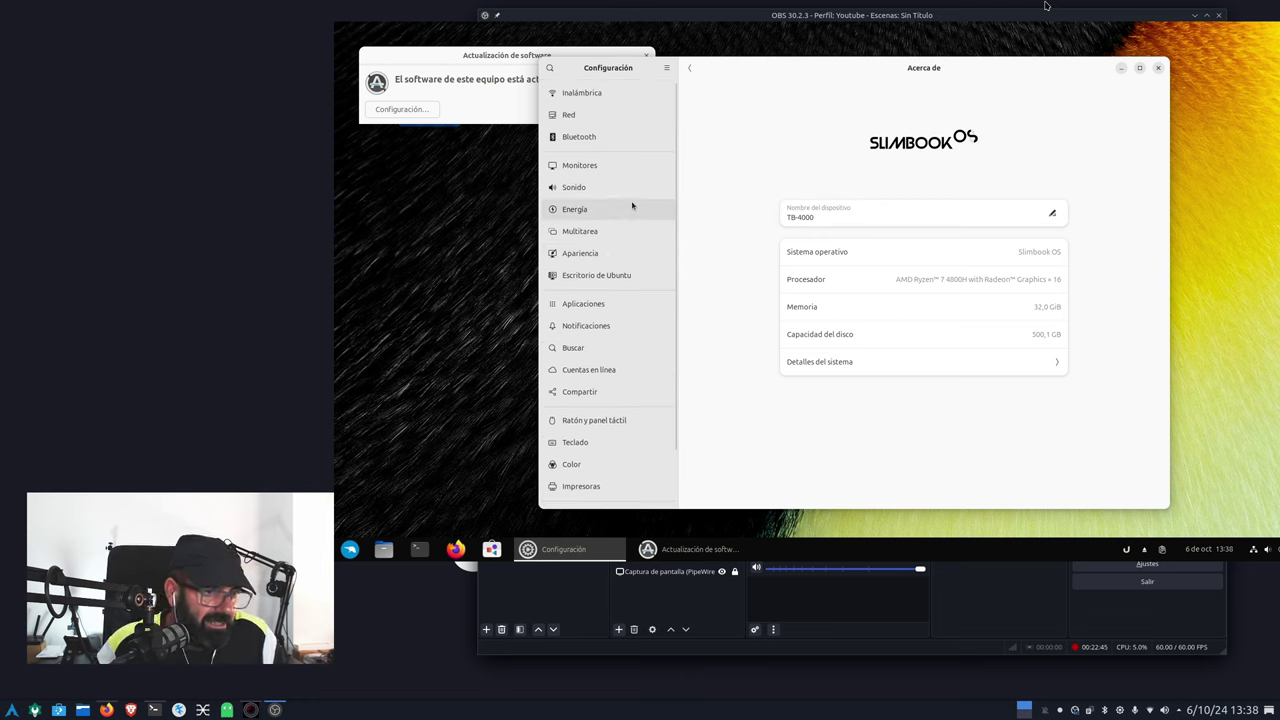
{"action": "scroll", "coordinate": [617, 261], "scroll_direction": "down", "scroll_amount": 2}
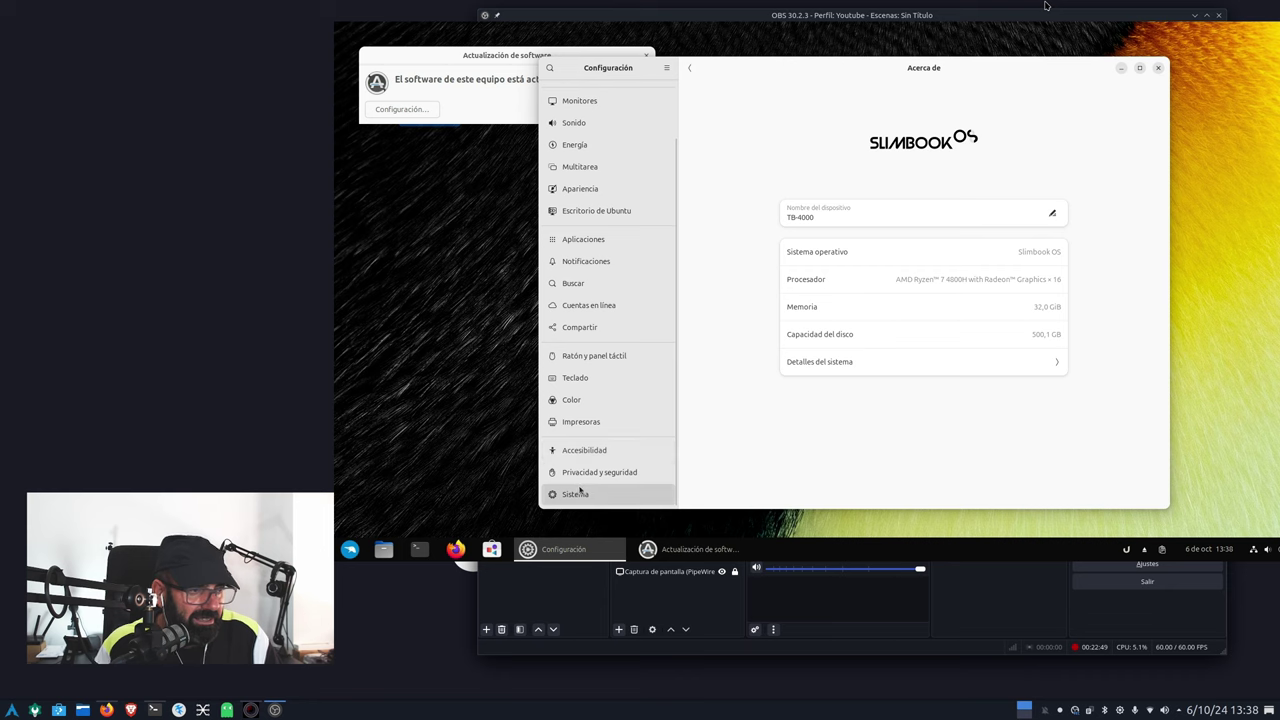
{"action": "left_click", "coordinate": [689, 67]}
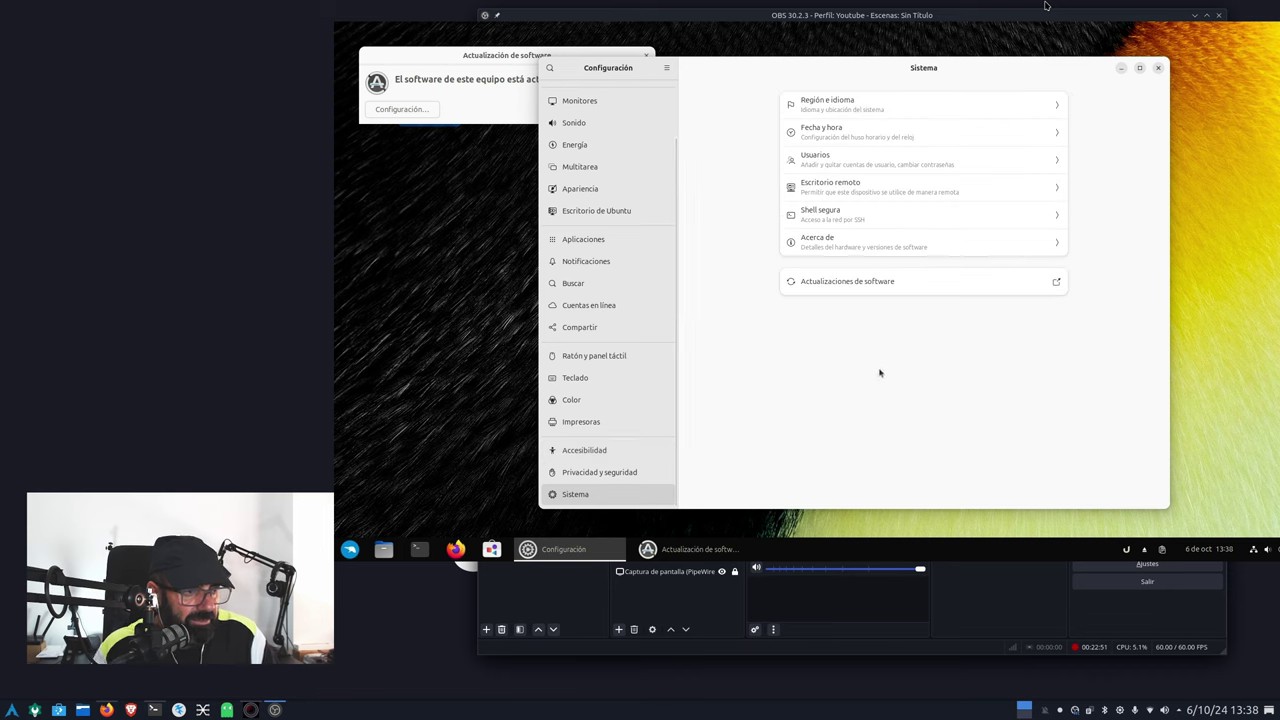
{"action": "left_click", "coordinate": [817, 240]}
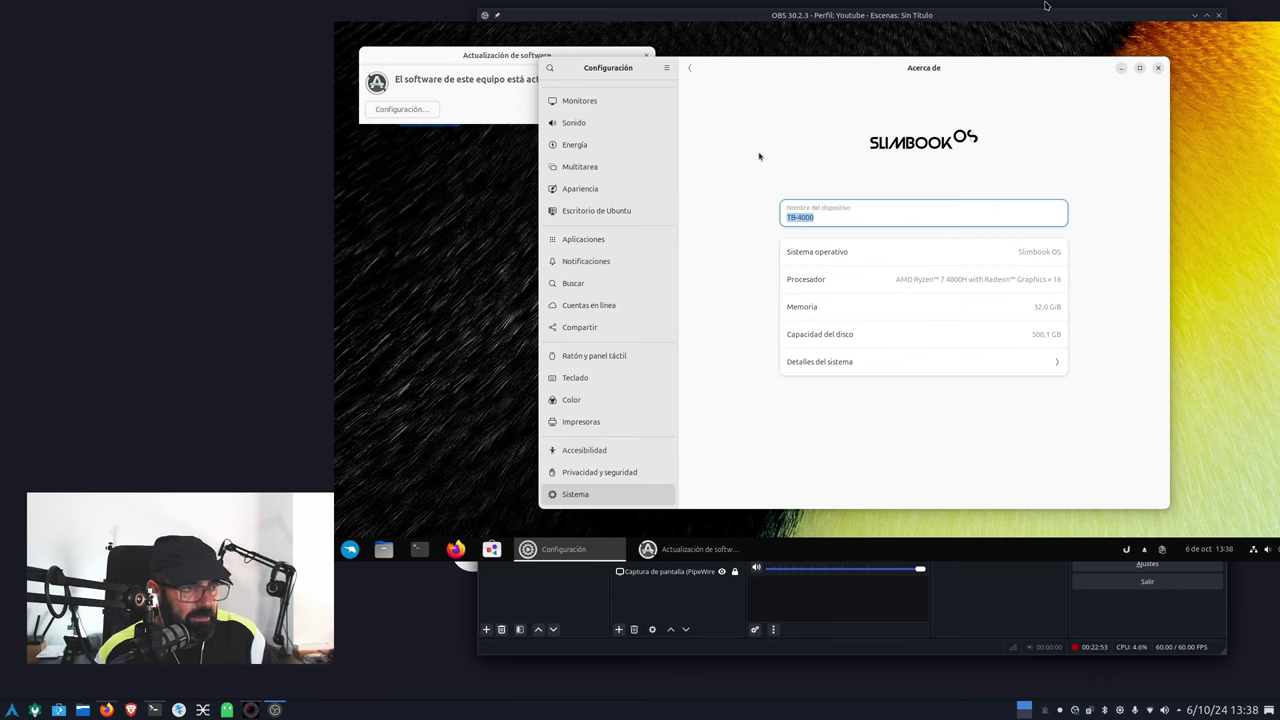
{"action": "left_click", "coordinate": [686, 70]}
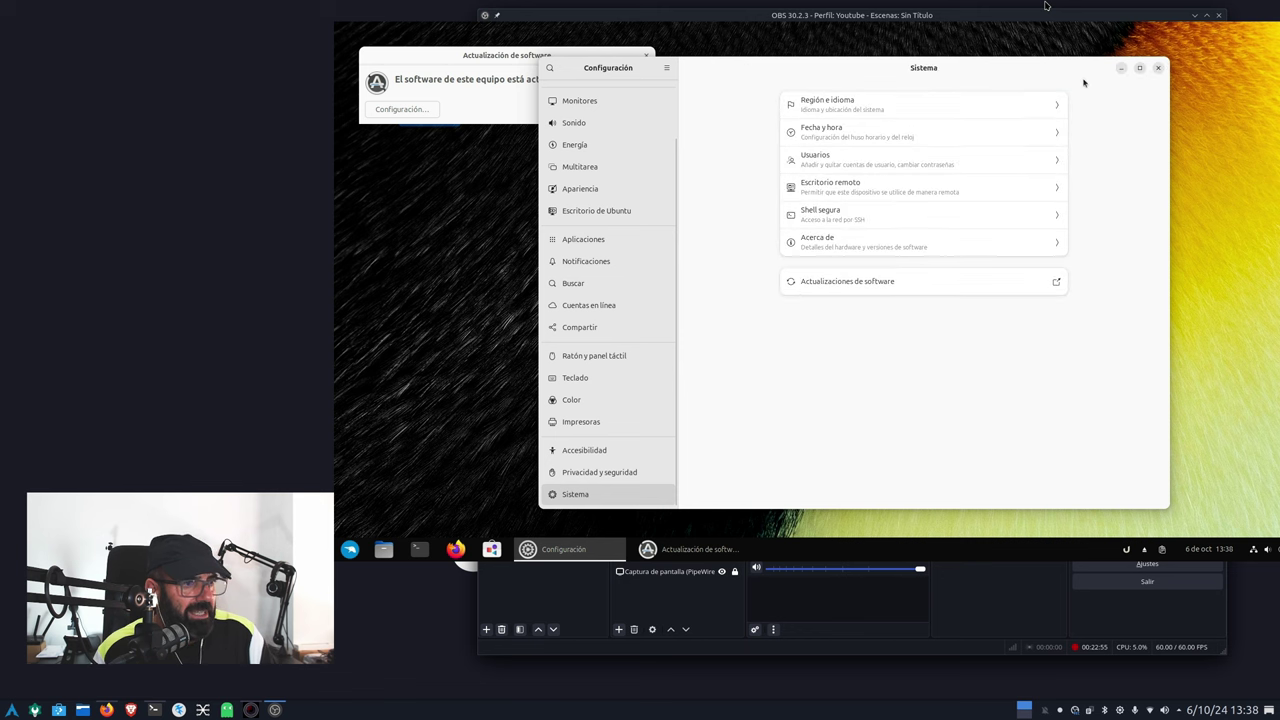
{"action": "scroll", "coordinate": [608, 149], "scroll_direction": "up", "scroll_amount": 2}
- Dismiss the software update window and set the appearance style to Oscuro
{"action": "left_click", "coordinate": [530, 56]}
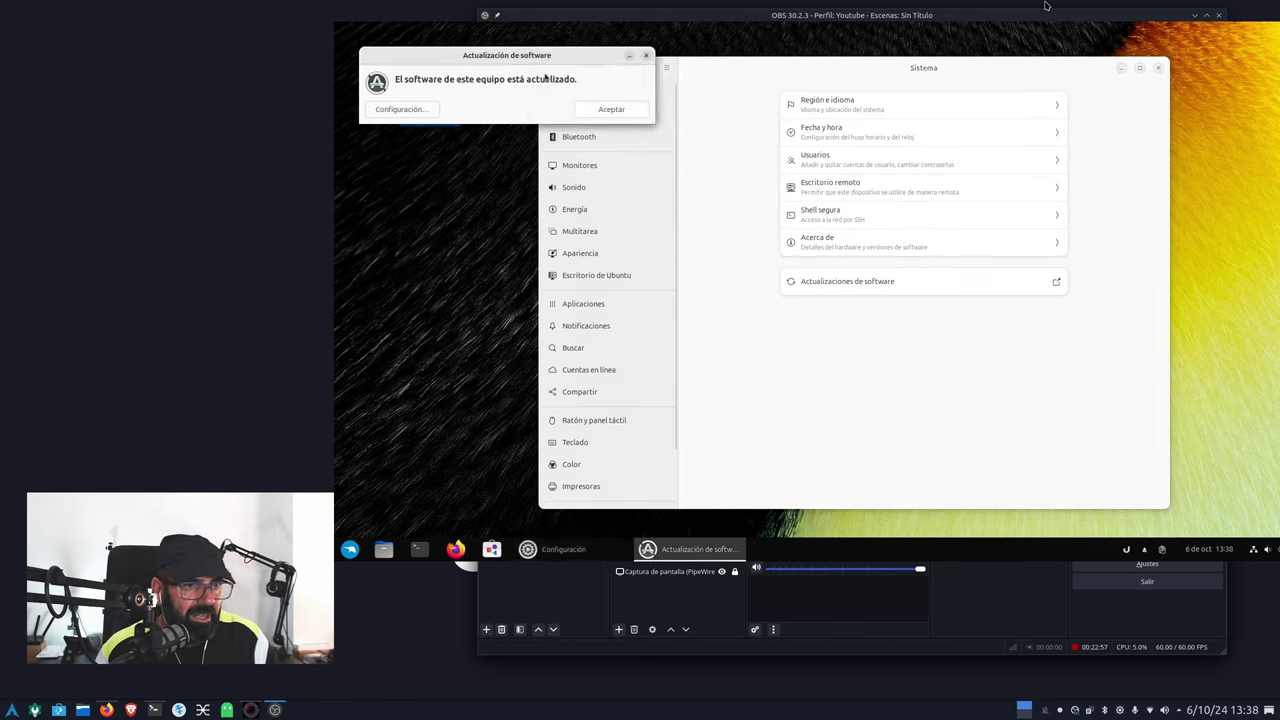
{"action": "left_click", "coordinate": [608, 108]}
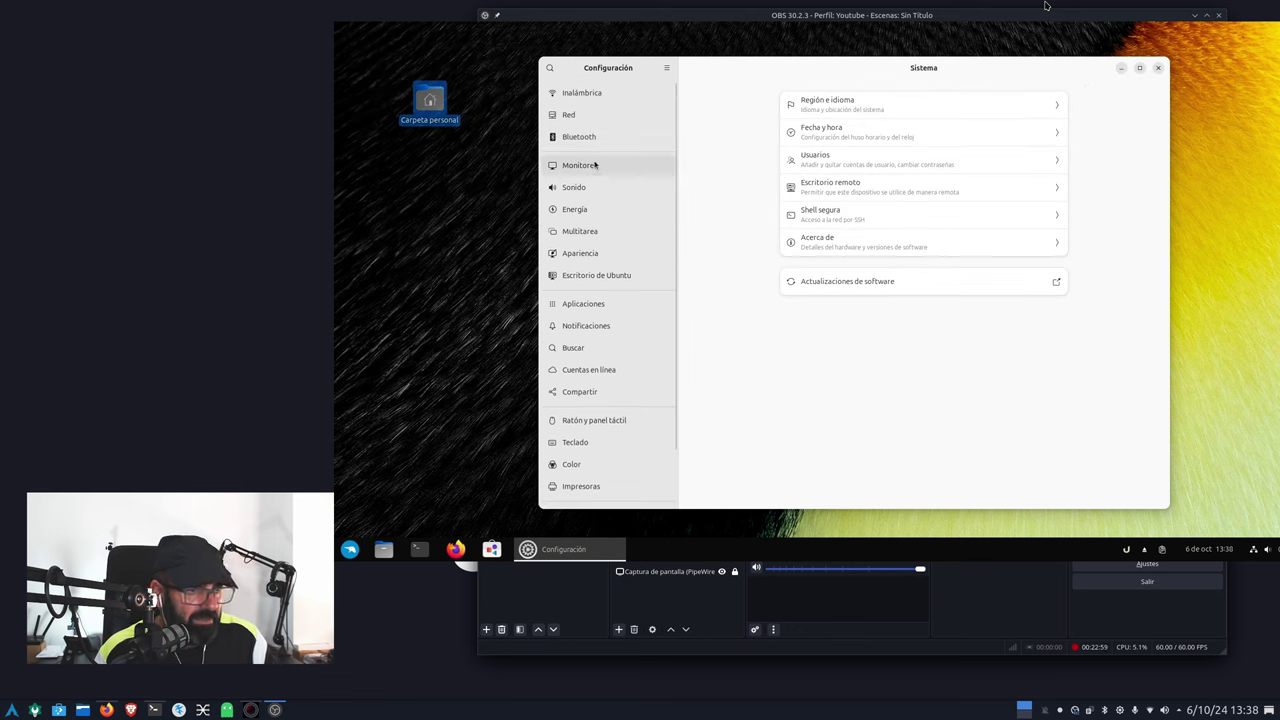
{"action": "left_click", "coordinate": [596, 256]}
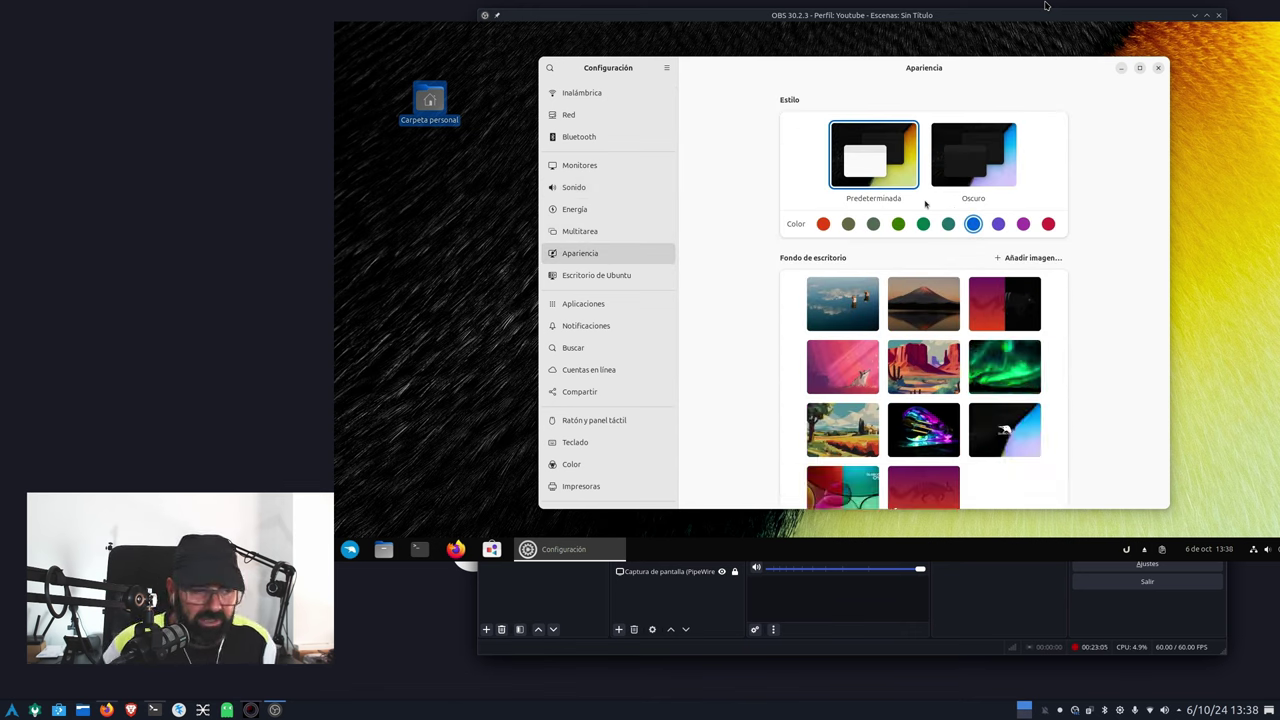
{"action": "left_click", "coordinate": [997, 158]}
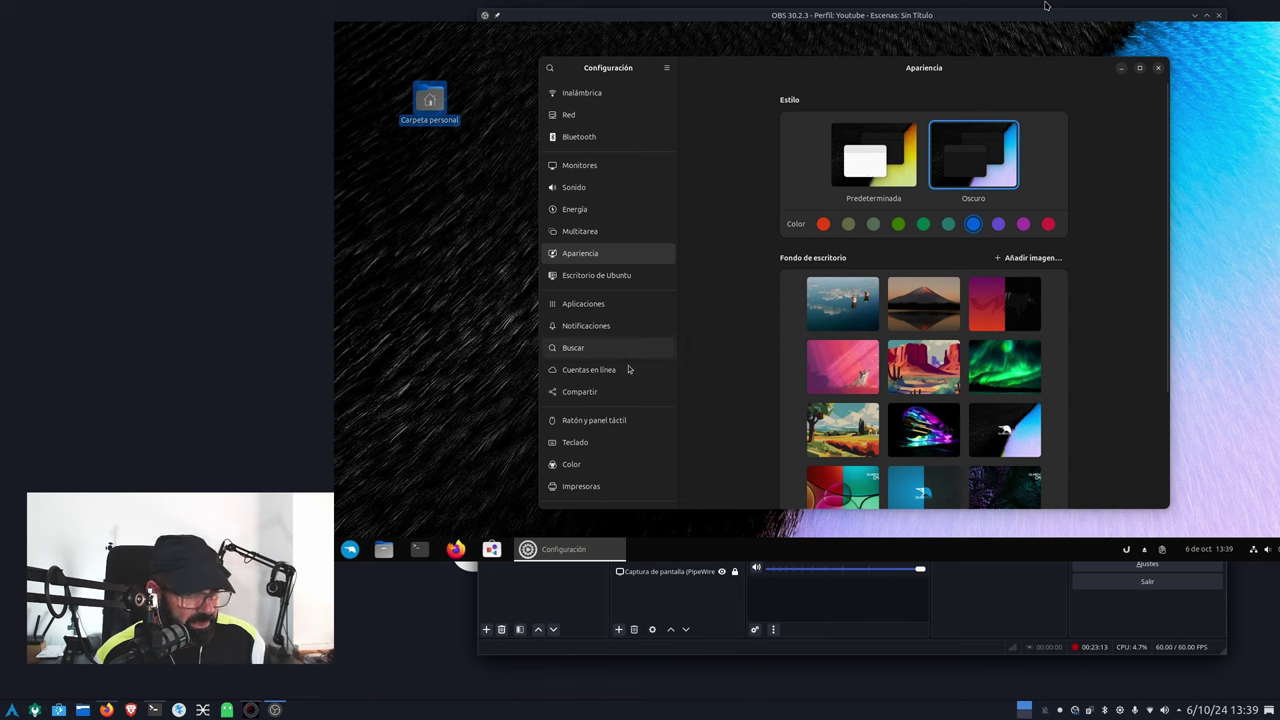
- Check how the home folder window looks in the dark style and close the open windows
{"action": "left_click", "coordinate": [383, 549]}
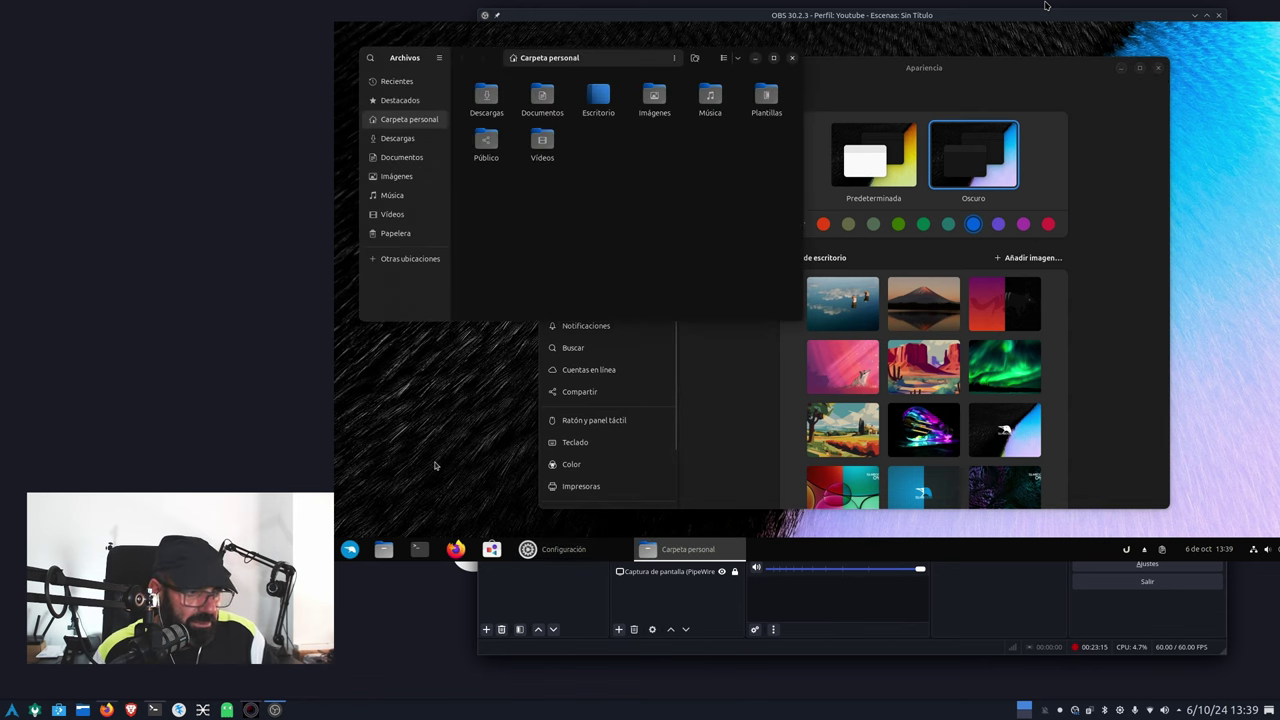
{"action": "left_click_drag", "start_coordinate": [589, 57], "coordinate": [678, 232]}
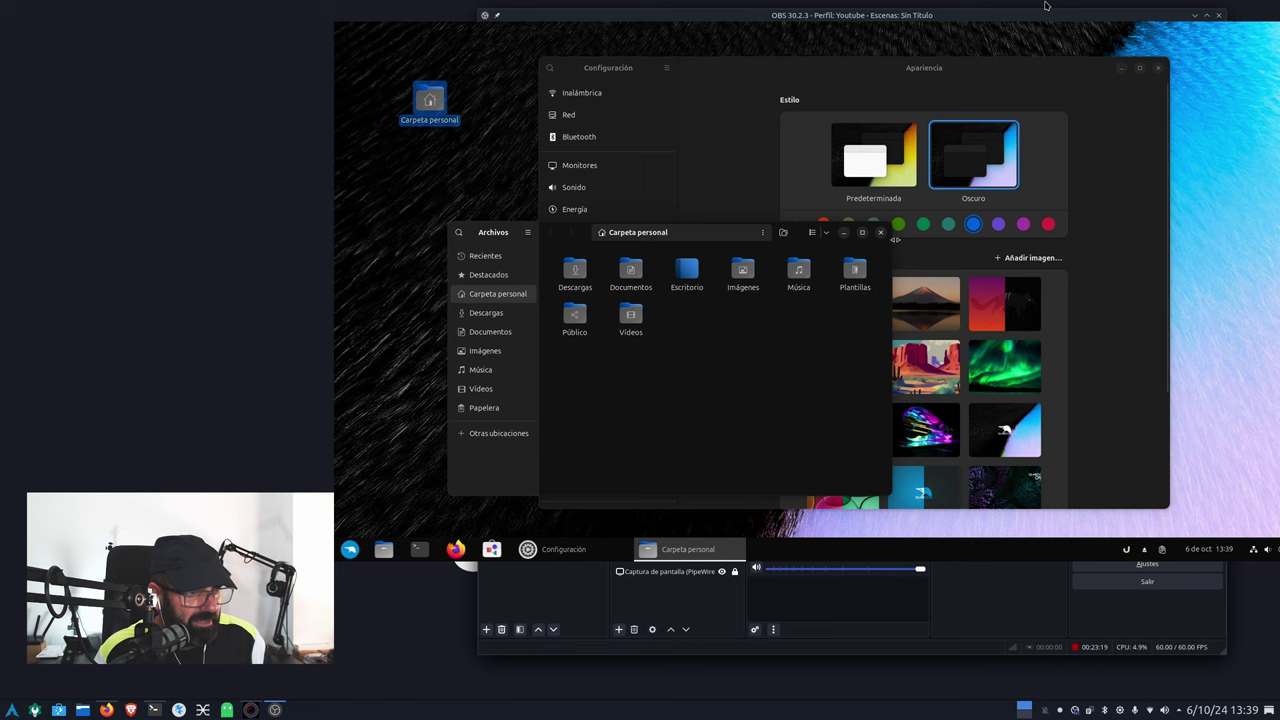
{"action": "left_click", "coordinate": [881, 233]}
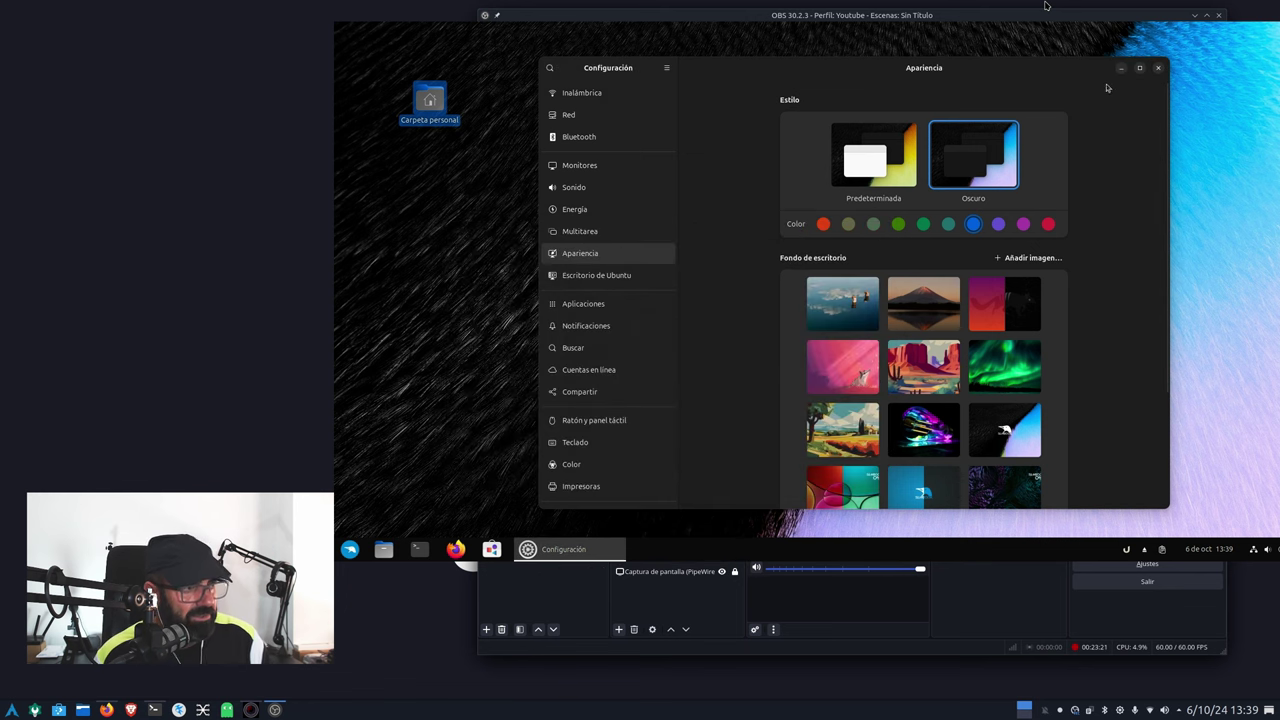
{"action": "left_click", "coordinate": [1159, 69]}
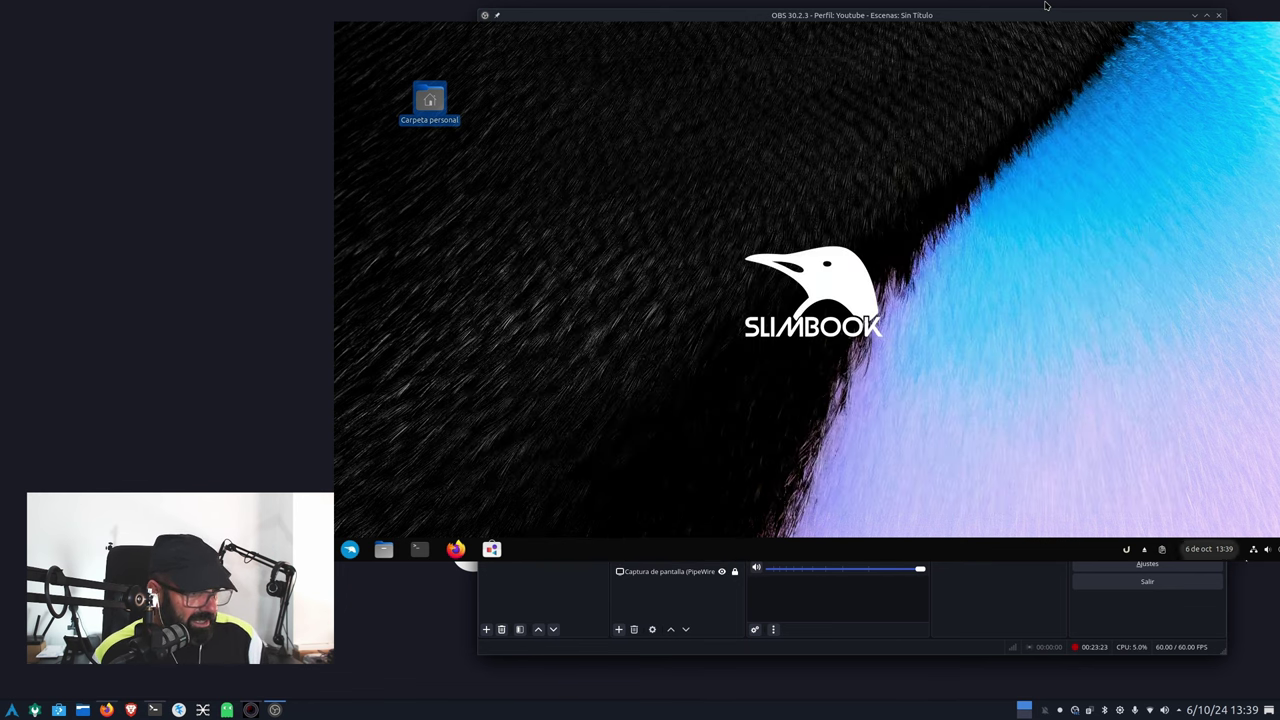
{"action": "left_click", "coordinate": [693, 191]}
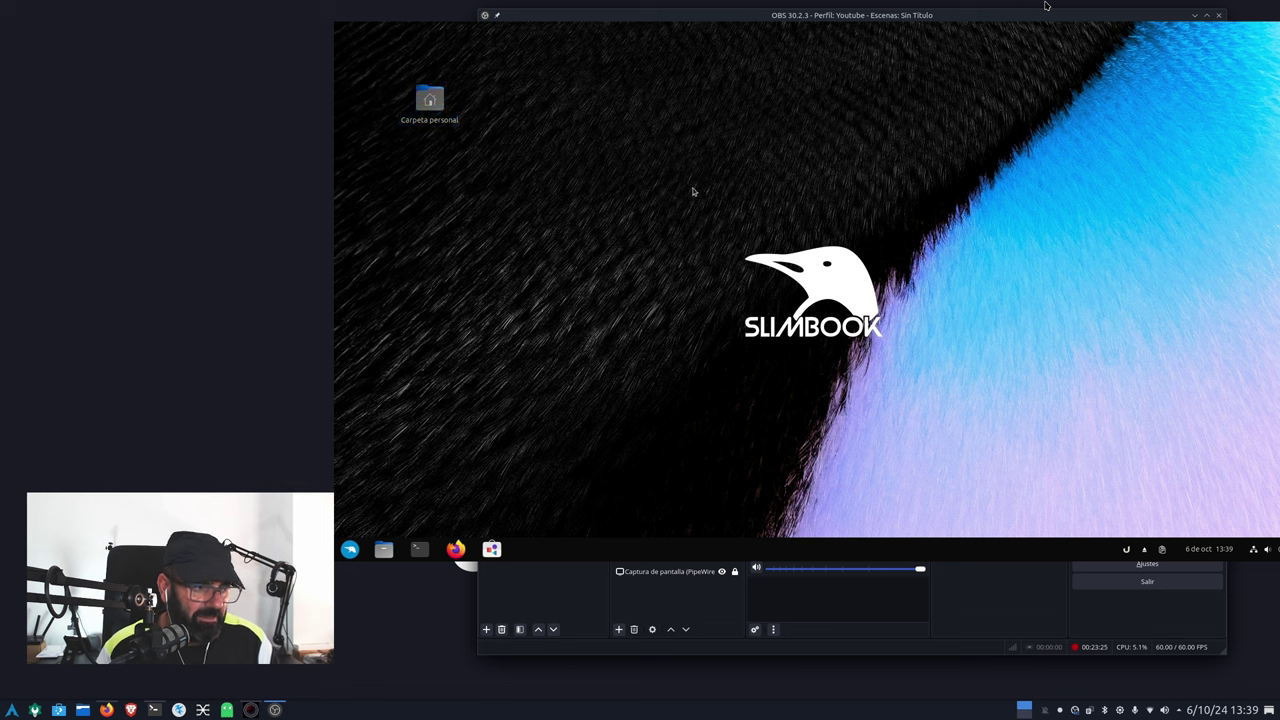